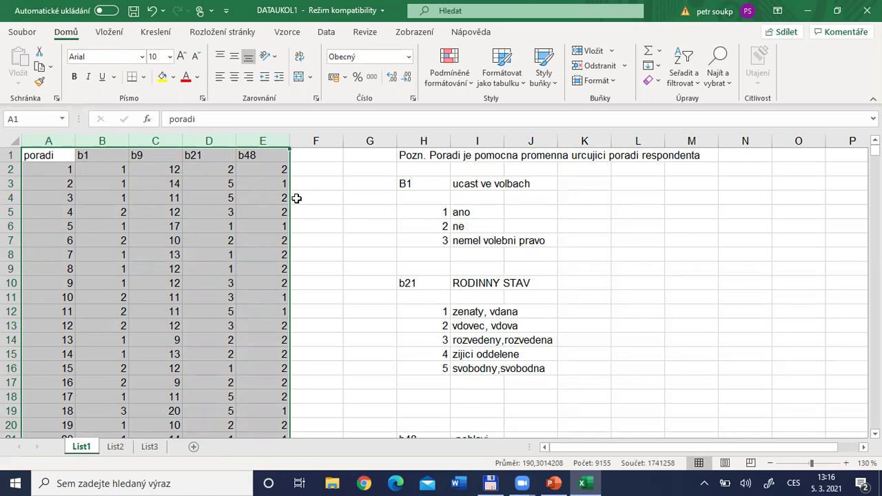
Check the Datová matice slide in PowerPoint, then return to the Excel data and select columns B through E together
{"action": "key", "text": "alt+Tab"}
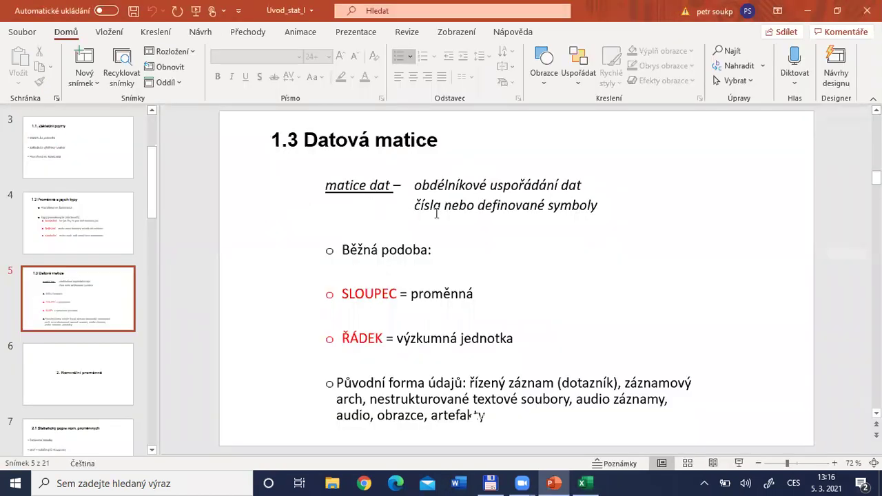
{"action": "key", "text": "alt+Tab"}
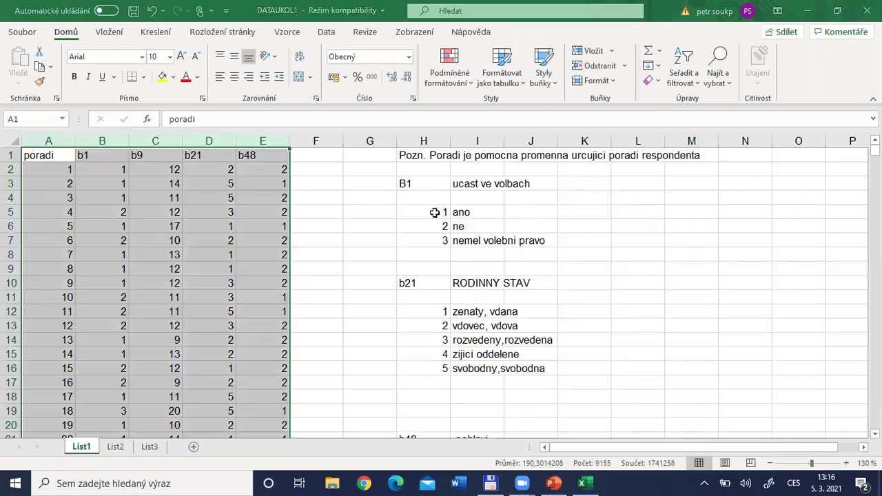
{"action": "left_click", "coordinate": [108, 140]}
{"action": "left_click_drag", "start_coordinate": [110, 141], "coordinate": [263, 141]}
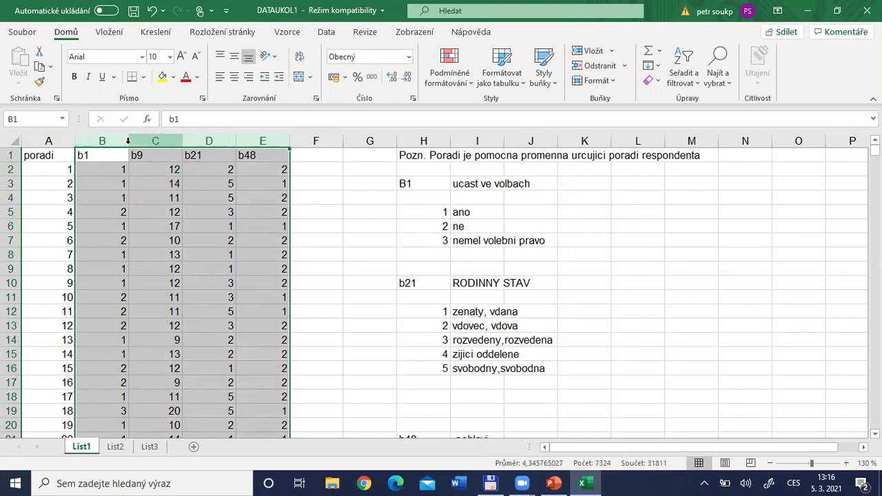
Select the variable columns b1, b9, b21 and b48 one at a time, going through the set twice
{"action": "left_click", "coordinate": [102, 140]}
{"action": "left_click", "coordinate": [155, 141]}
{"action": "left_click", "coordinate": [214, 141]}
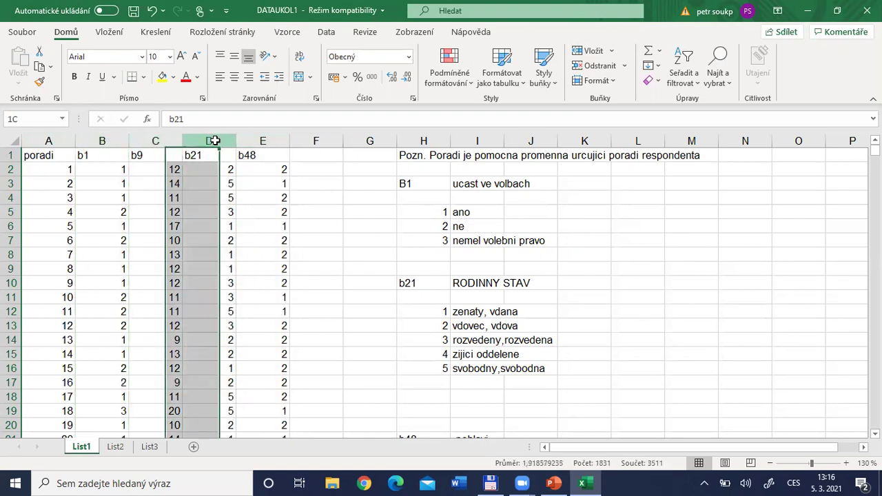
{"action": "left_click", "coordinate": [270, 141]}
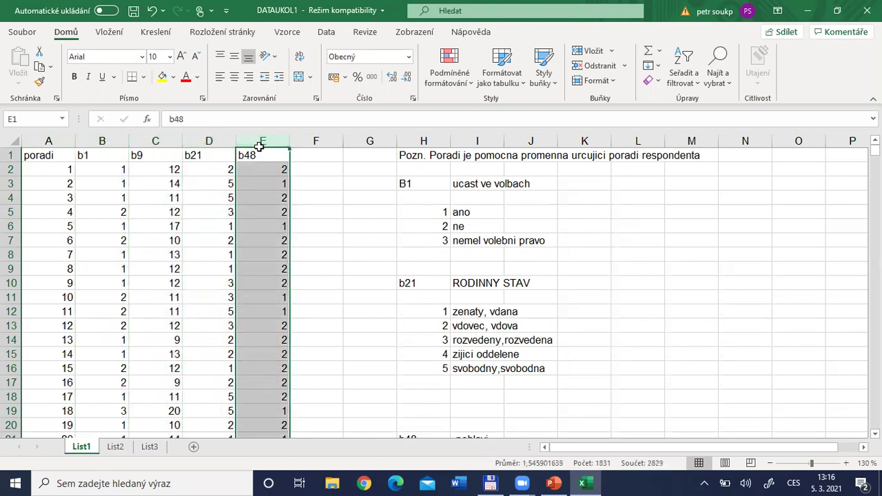
{"action": "left_click", "coordinate": [100, 140]}
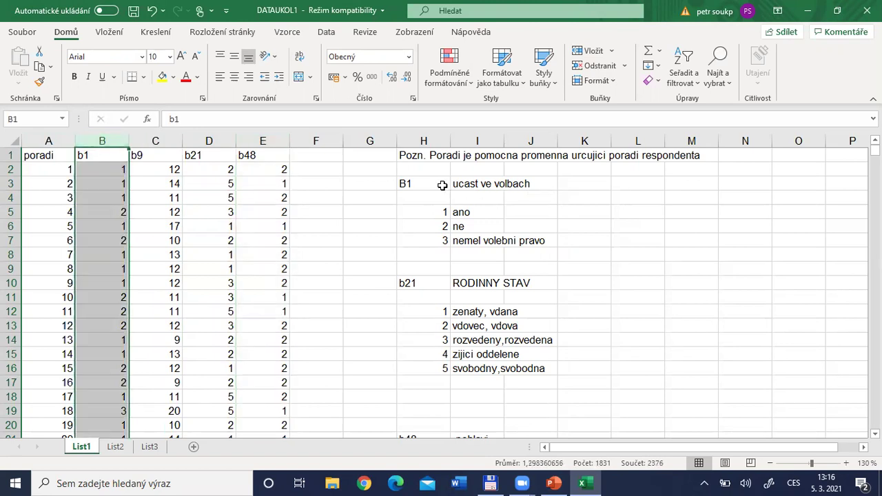
{"action": "left_click", "coordinate": [155, 141]}
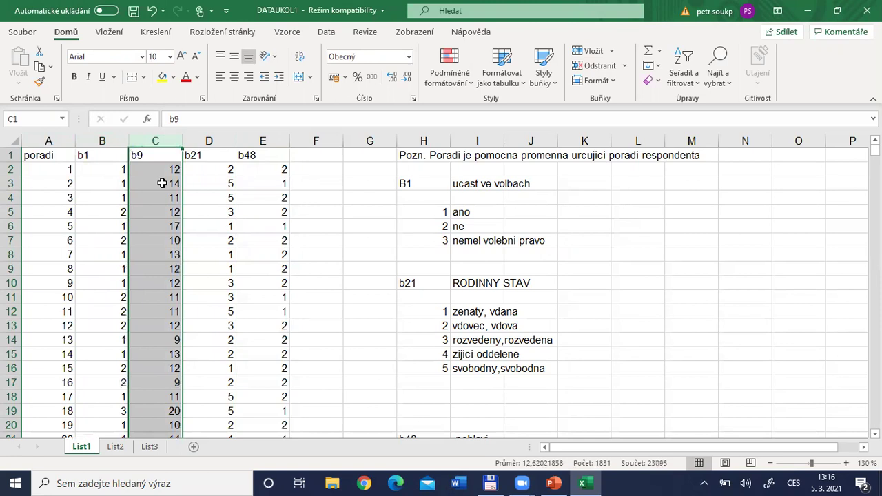
{"action": "left_click", "coordinate": [207, 142]}
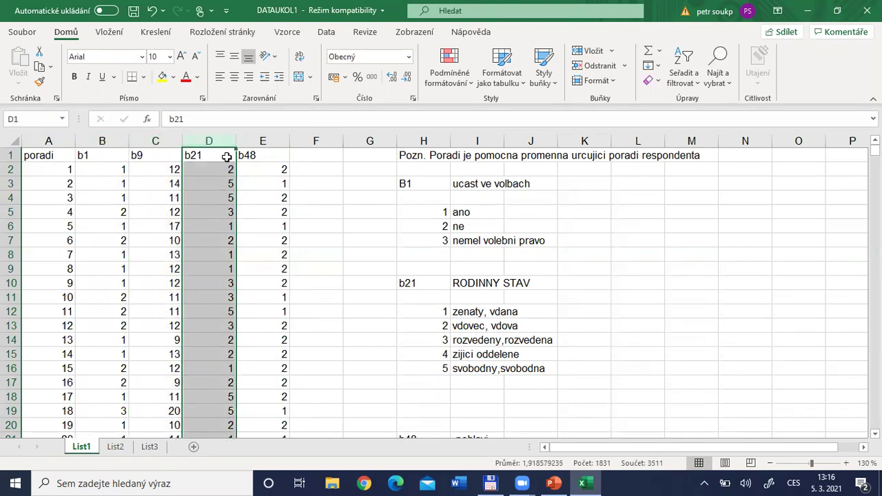
{"action": "left_click", "coordinate": [262, 141]}
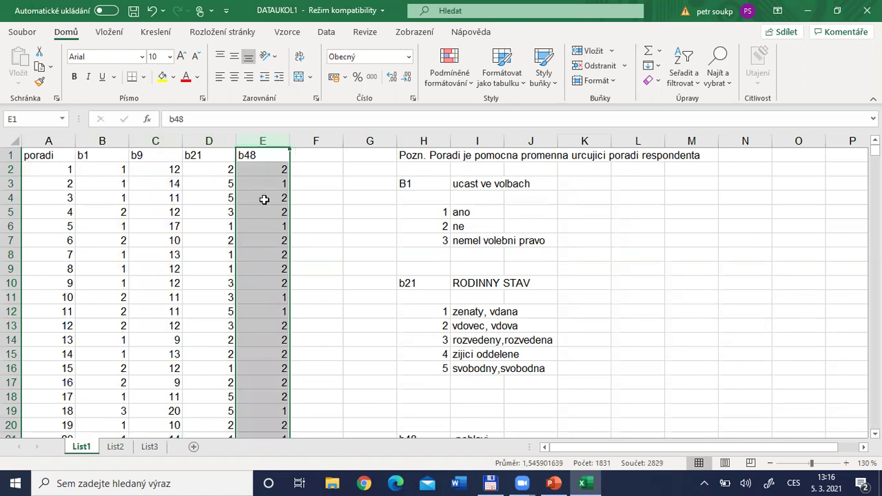
Go through columns b1, b9, b21 and b48 once more, then compare the poradi column with column b1
{"action": "left_click", "coordinate": [119, 143]}
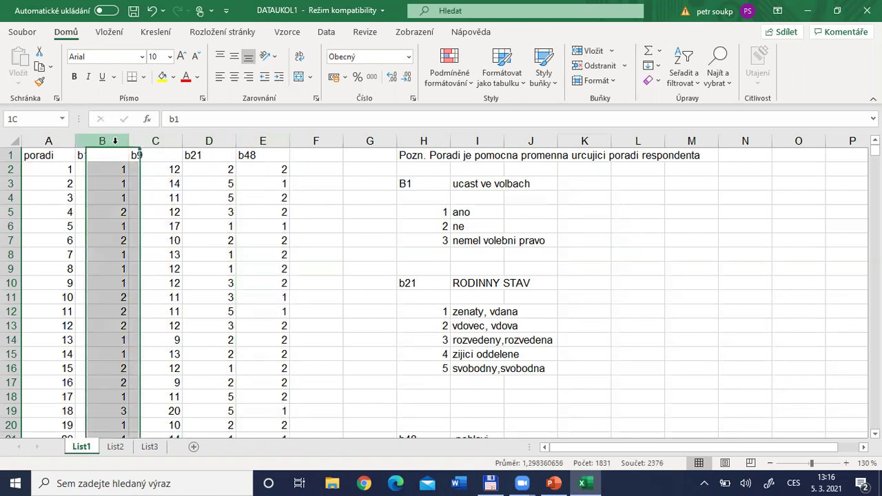
{"action": "left_click", "coordinate": [153, 141]}
{"action": "left_click", "coordinate": [228, 141]}
{"action": "left_click", "coordinate": [273, 142]}
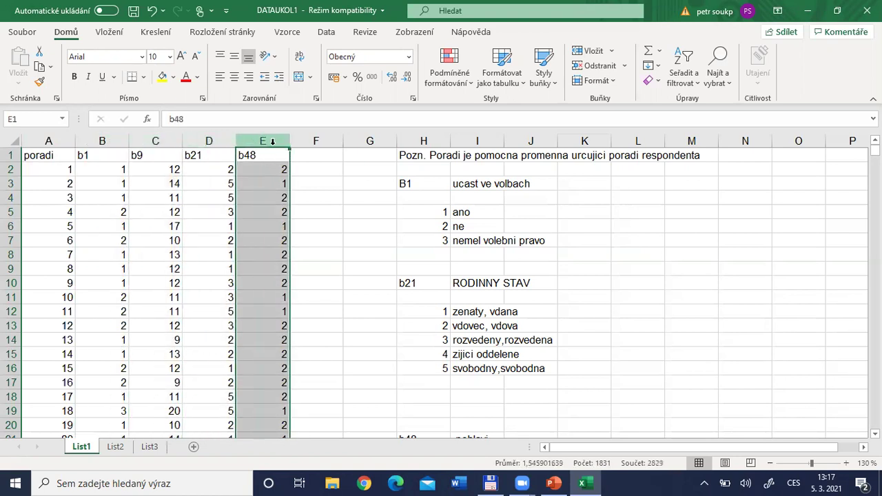
{"action": "left_click", "coordinate": [49, 142]}
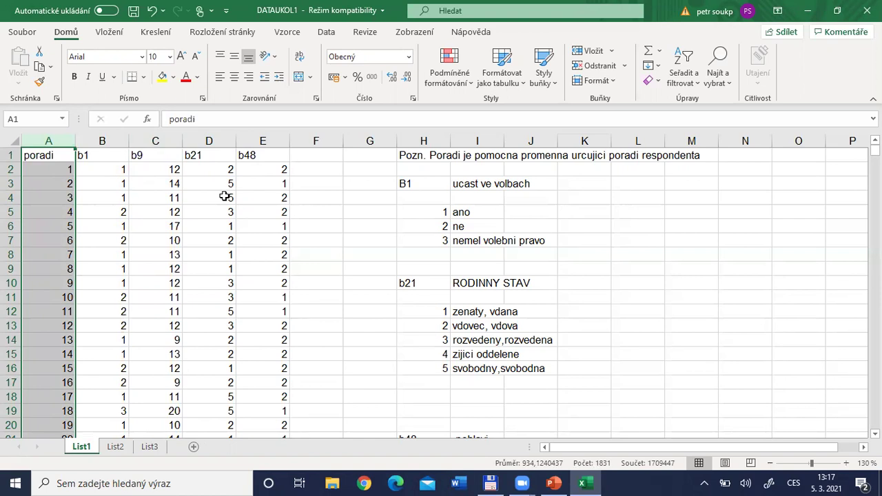
{"action": "left_click", "coordinate": [105, 142]}
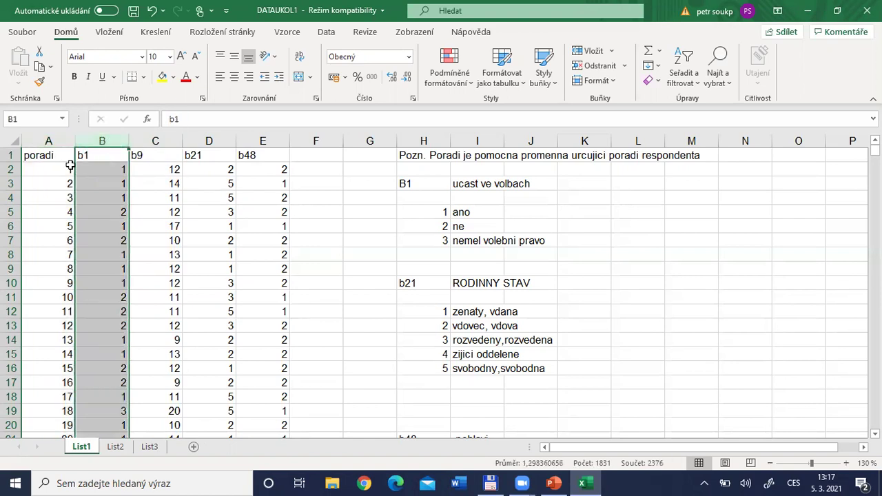
Select rows 2, 3 and 4 in turn, then switch to PowerPoint and select the line "ŘÁDEK = výzkumná jednotka"
{"action": "left_click", "coordinate": [11, 170]}
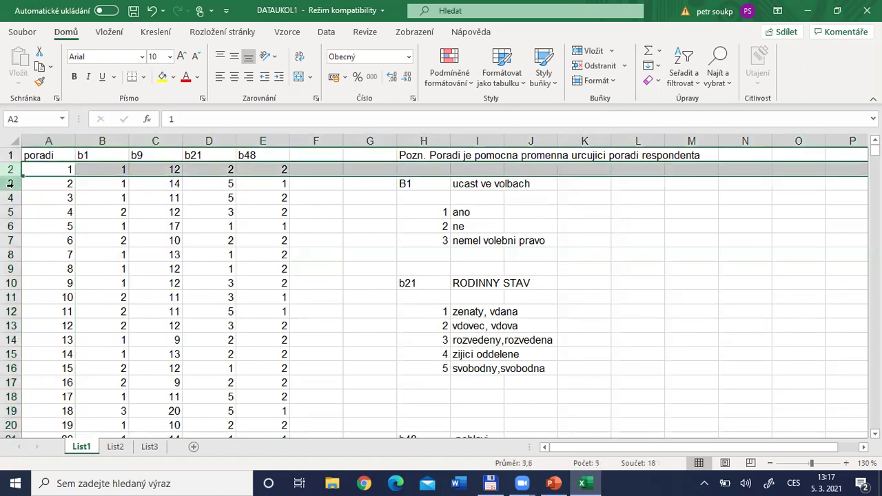
{"action": "left_click", "coordinate": [10, 184]}
{"action": "left_click", "coordinate": [11, 198]}
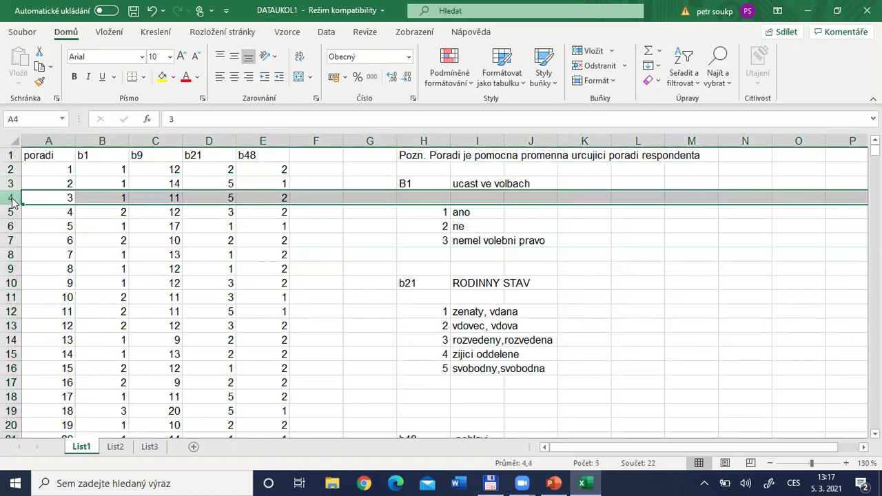
{"action": "key", "text": "alt+Tab"}
{"action": "left_click_drag", "start_coordinate": [346, 337], "coordinate": [512, 340]}
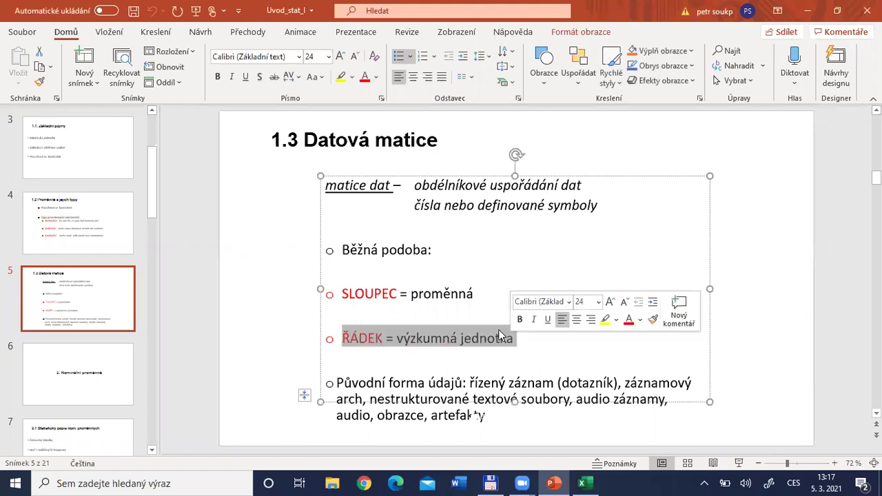
Switch back to Excel and select the respondent rows 3 and 2, then rows 3 through 6 one at a time
{"action": "key", "text": "alt+Tab"}
{"action": "left_click", "coordinate": [10, 184]}
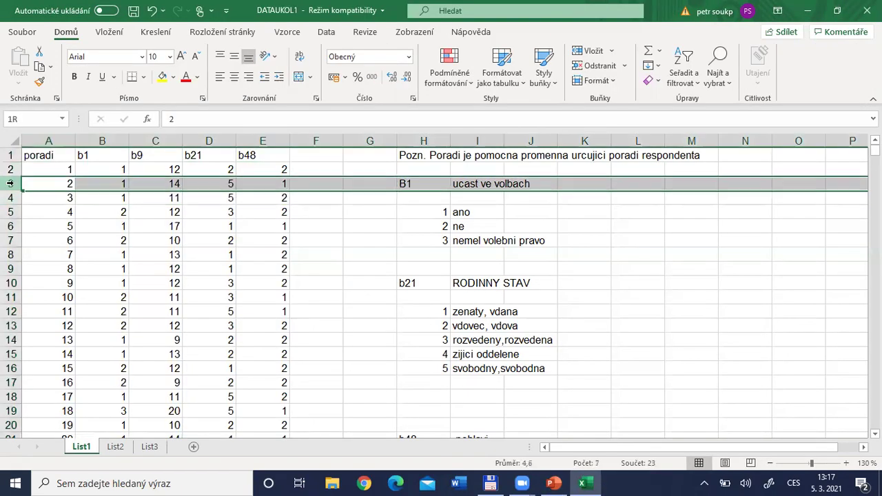
{"action": "left_click", "coordinate": [10, 169]}
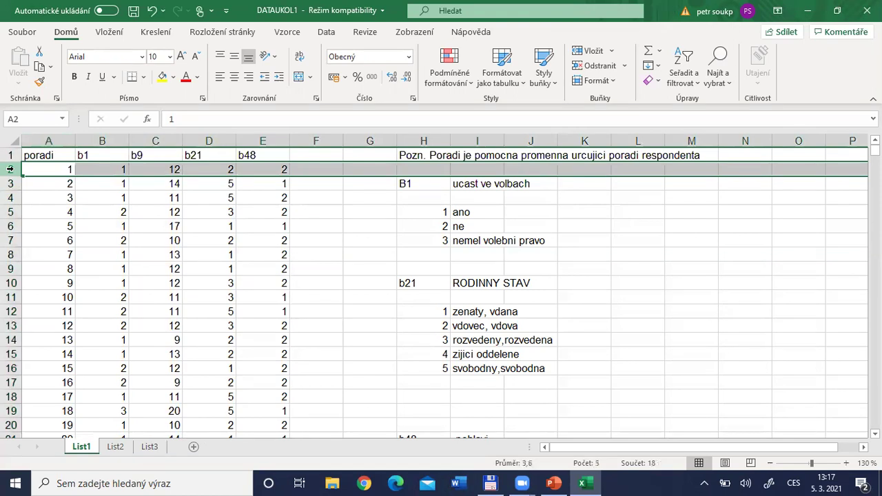
{"action": "left_click", "coordinate": [10, 184]}
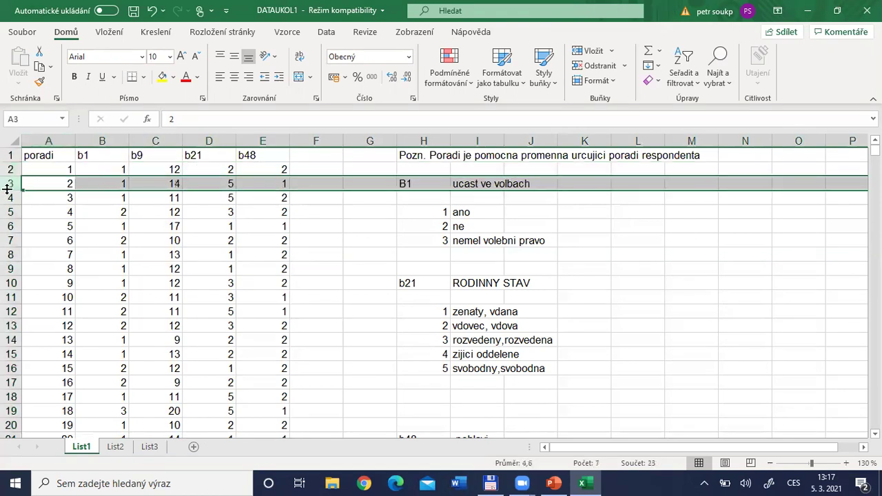
{"action": "left_click", "coordinate": [11, 197]}
{"action": "left_click", "coordinate": [10, 212]}
{"action": "left_click", "coordinate": [10, 226]}
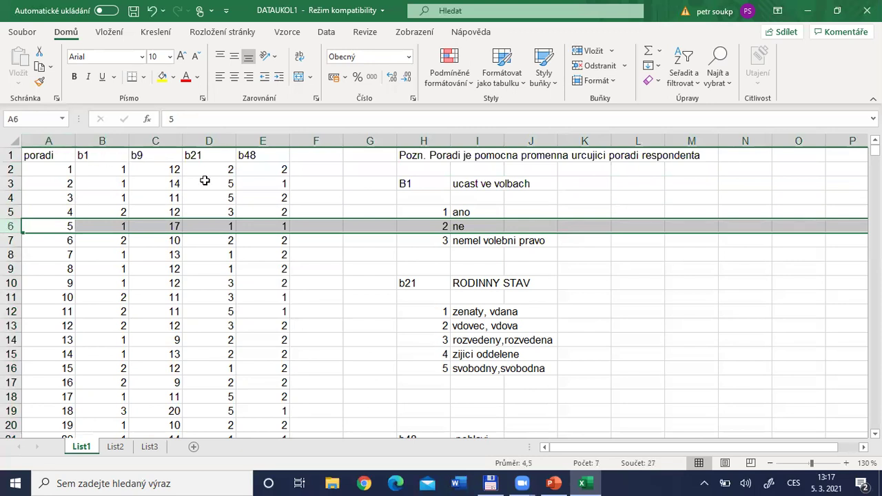
Select columns b1, b9 and b21 one at a time, then rows 2 through 5 individually, to contrast variables with respondents
{"action": "left_click", "coordinate": [103, 141]}
{"action": "left_click", "coordinate": [148, 141]}
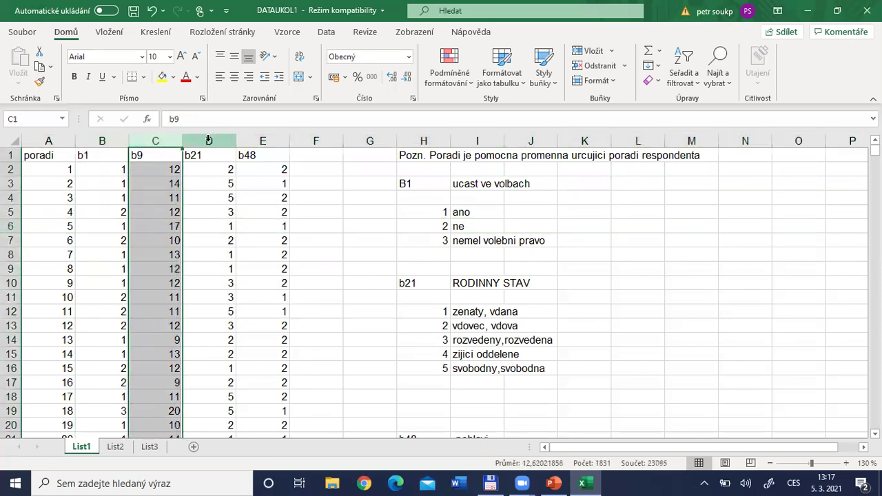
{"action": "left_click", "coordinate": [191, 142]}
{"action": "left_click", "coordinate": [10, 170]}
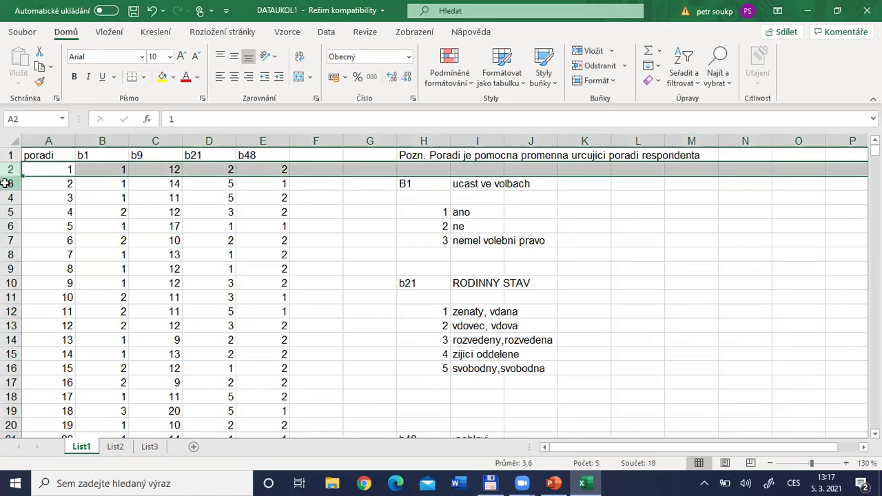
{"action": "left_click", "coordinate": [10, 184]}
{"action": "left_click", "coordinate": [10, 198]}
{"action": "left_click", "coordinate": [10, 212]}
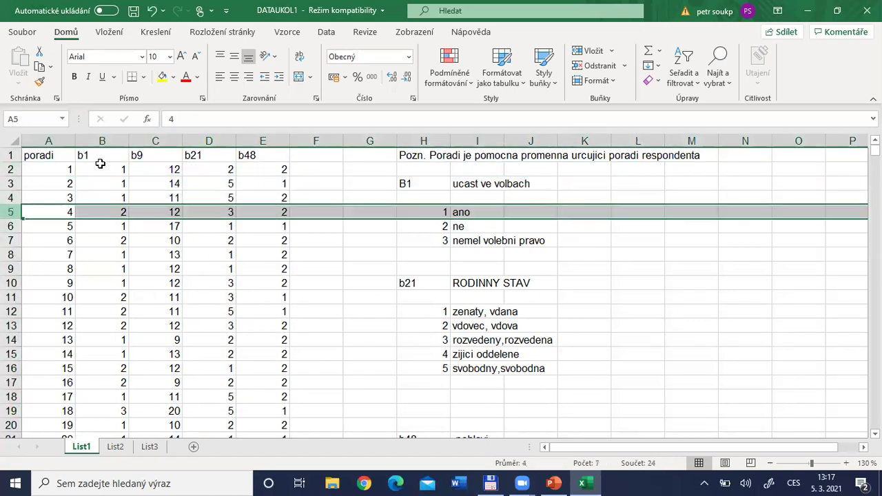
Select each of the columns B, C, D and E in turn and finish on column B
{"action": "left_click", "coordinate": [103, 141]}
{"action": "left_click", "coordinate": [155, 141]}
{"action": "left_click", "coordinate": [206, 141]}
{"action": "left_click", "coordinate": [275, 140]}
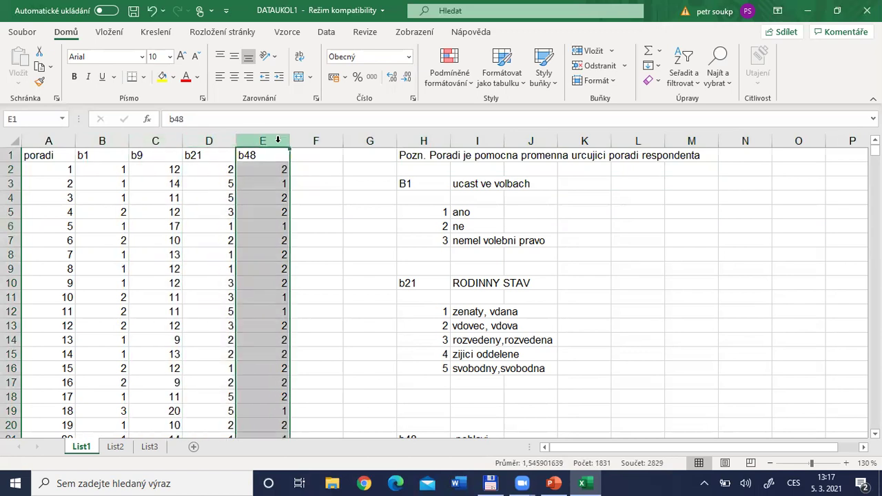
{"action": "left_click", "coordinate": [112, 140]}
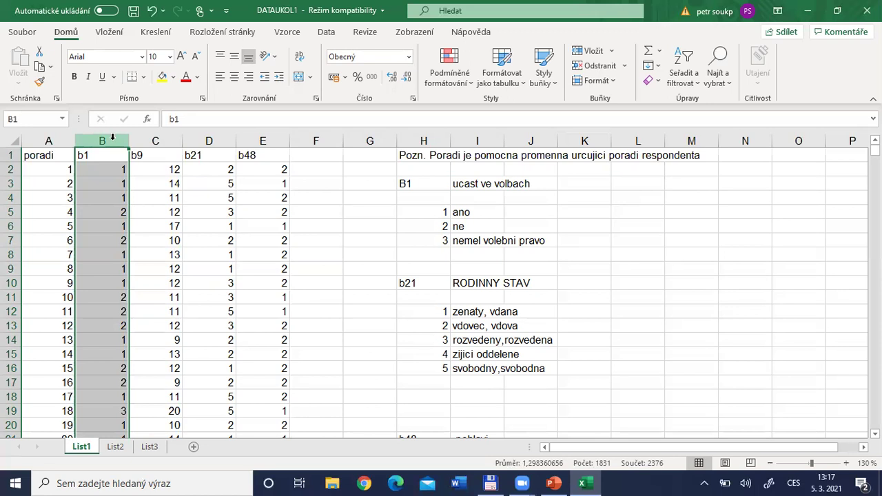
Compare the Datová matice slide in PowerPoint with the Excel sheet, selecting cell A1 in the data
{"action": "key", "text": "alt+Tab"}
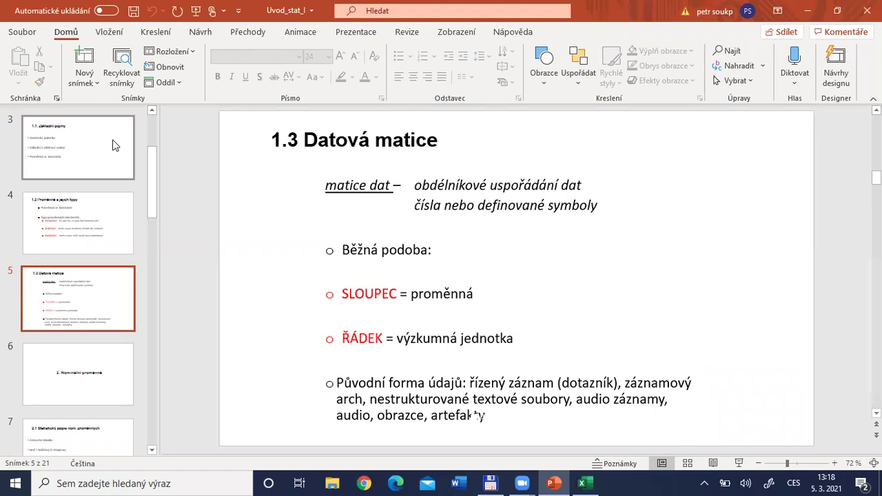
{"action": "key", "text": "alt+Tab"}
{"action": "left_click", "coordinate": [35, 150]}
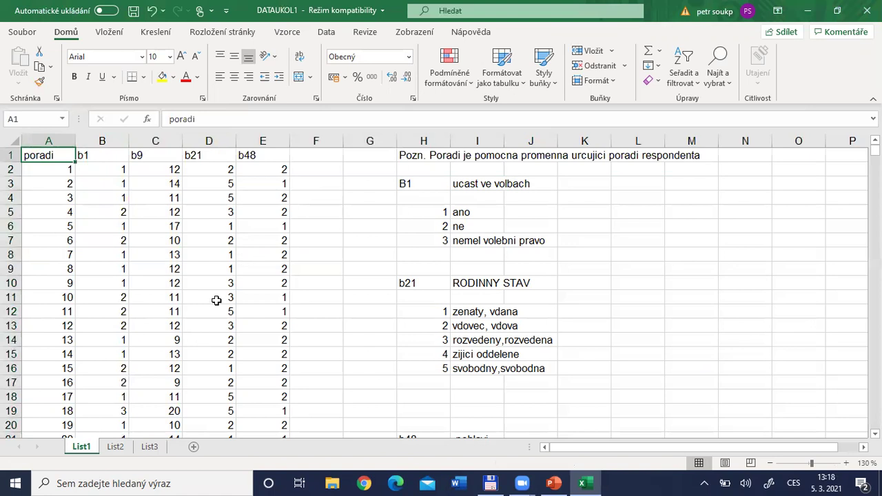
{"action": "key", "text": "alt+Tab"}
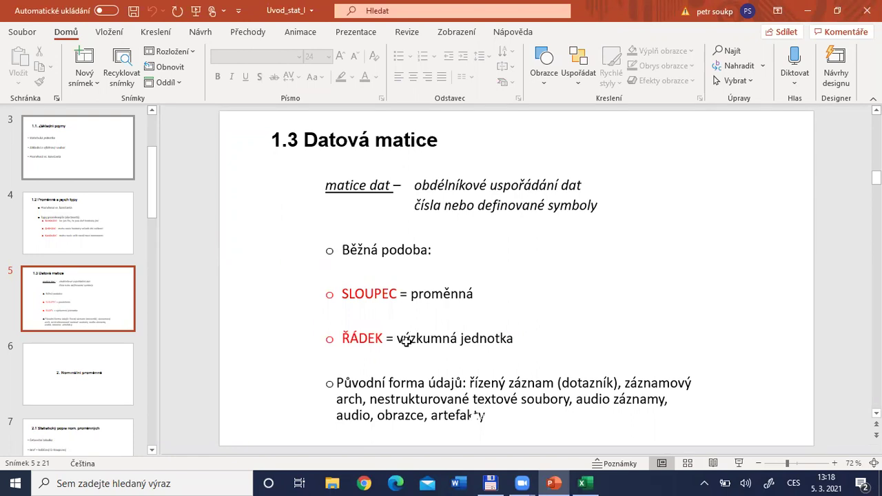
{"action": "key", "text": "alt+Tab"}
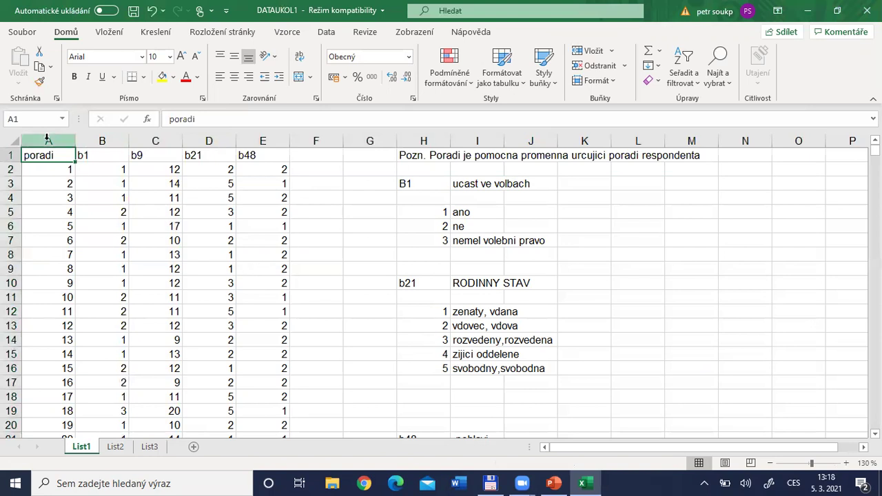
Select rows 2 to 4 individually, each variable column from b1 to b48, and then rows 2 and 3 again
{"action": "left_click", "coordinate": [10, 169]}
{"action": "left_click", "coordinate": [10, 182]}
{"action": "left_click", "coordinate": [10, 198]}
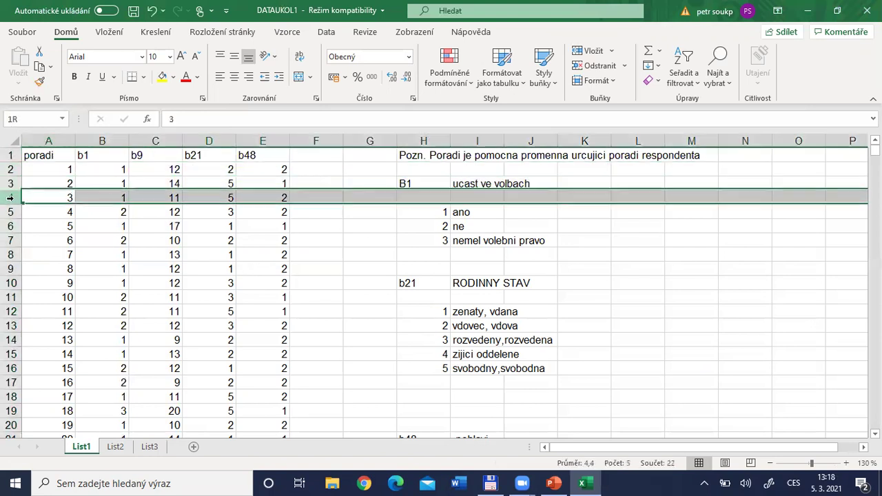
{"action": "left_click", "coordinate": [111, 142]}
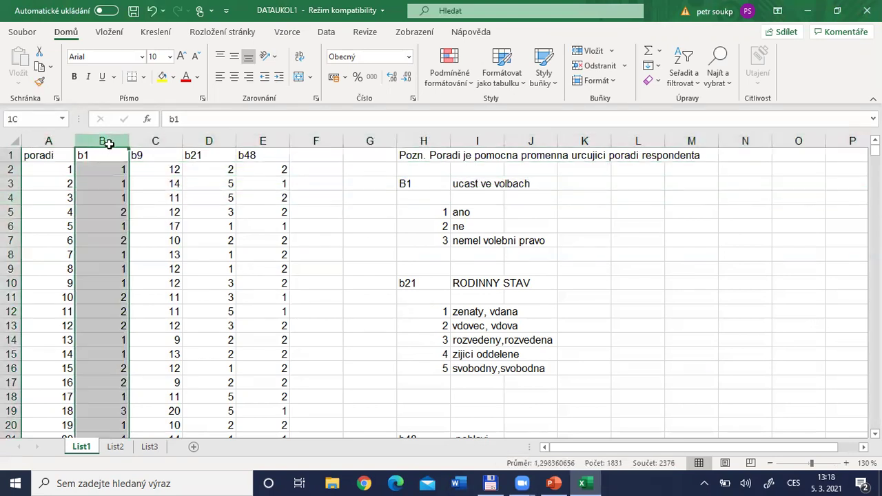
{"action": "left_click", "coordinate": [151, 141]}
{"action": "left_click", "coordinate": [207, 141]}
{"action": "left_click", "coordinate": [271, 142]}
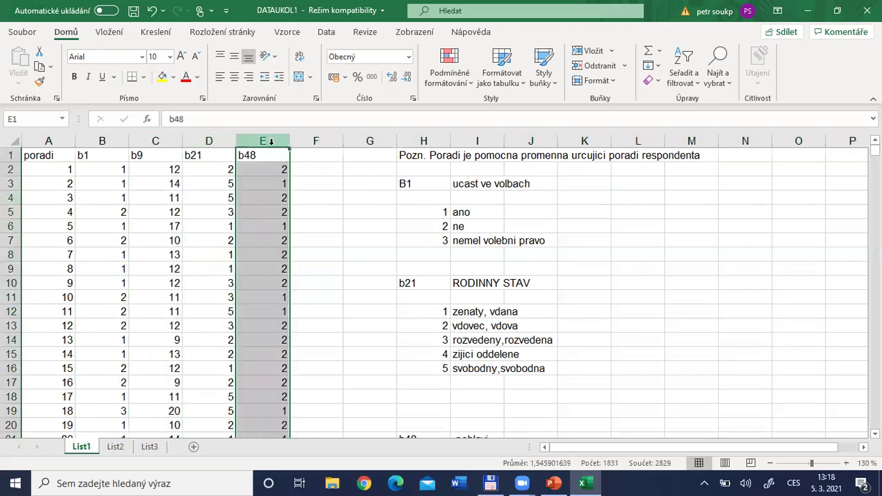
{"action": "left_click", "coordinate": [10, 170]}
{"action": "left_click", "coordinate": [10, 184]}
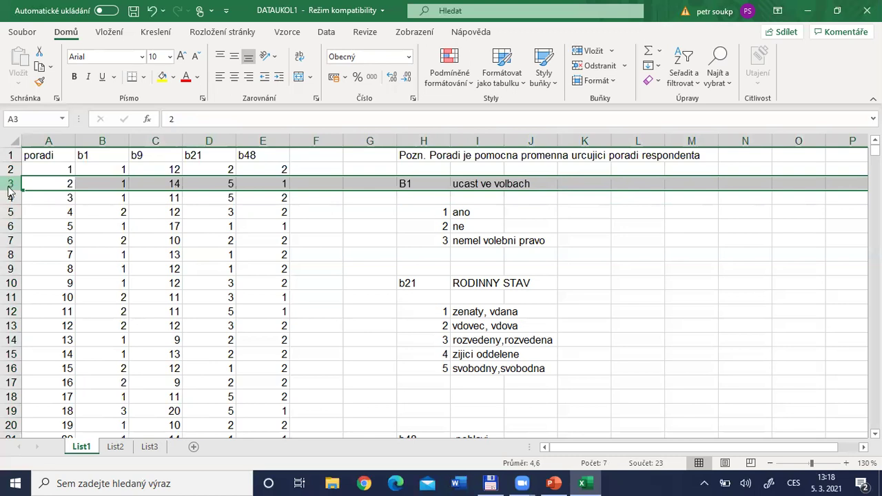
Switch to PowerPoint and go back to the slide "1.2 Proměnné a jejich typy"
{"action": "key", "text": "alt+Tab"}
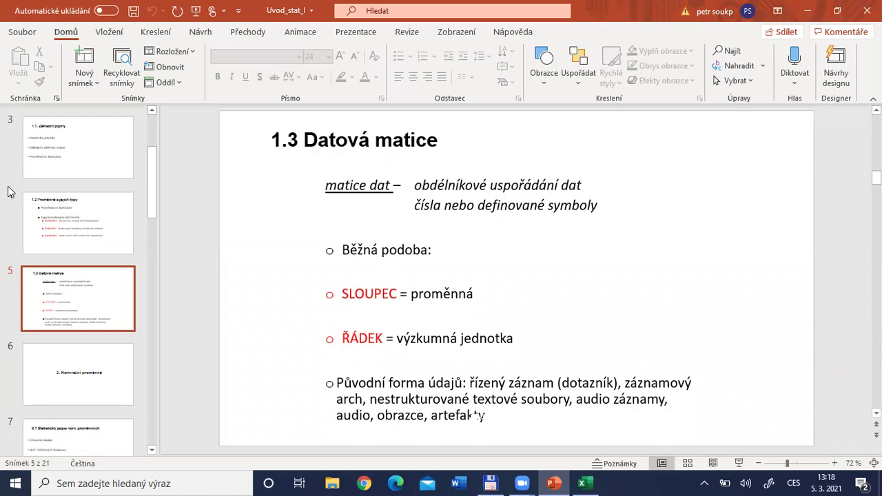
{"action": "key", "text": "Up"}
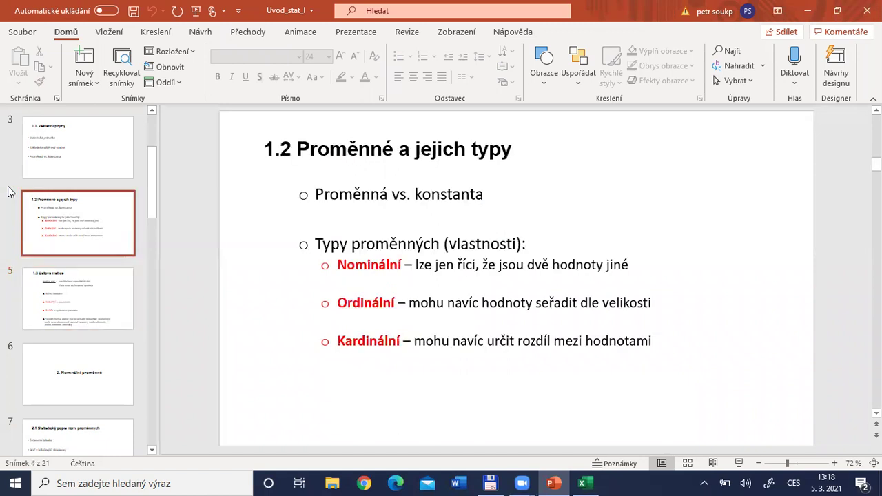
Highlight the start of the "Nominální" definition on the slide up to the word "jsou" and clear the selection
{"action": "double_click", "coordinate": [342, 264]}
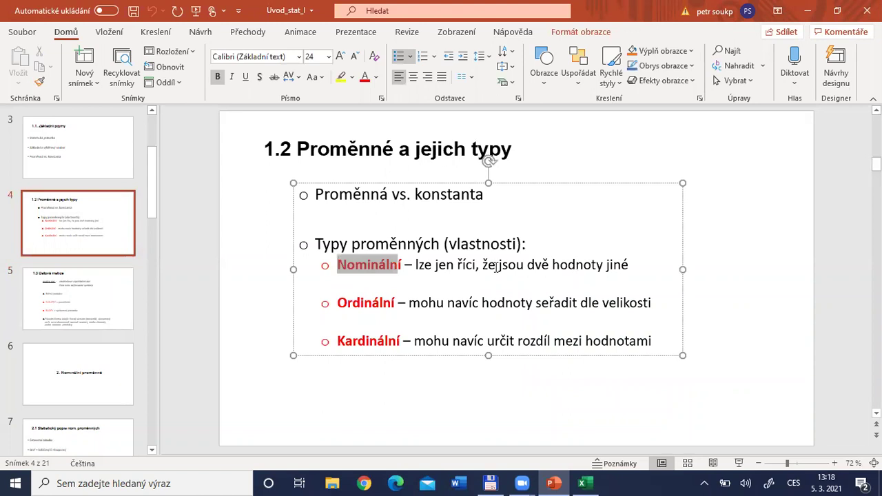
{"action": "left_click_drag", "start_coordinate": [497, 268], "coordinate": [511, 269]}
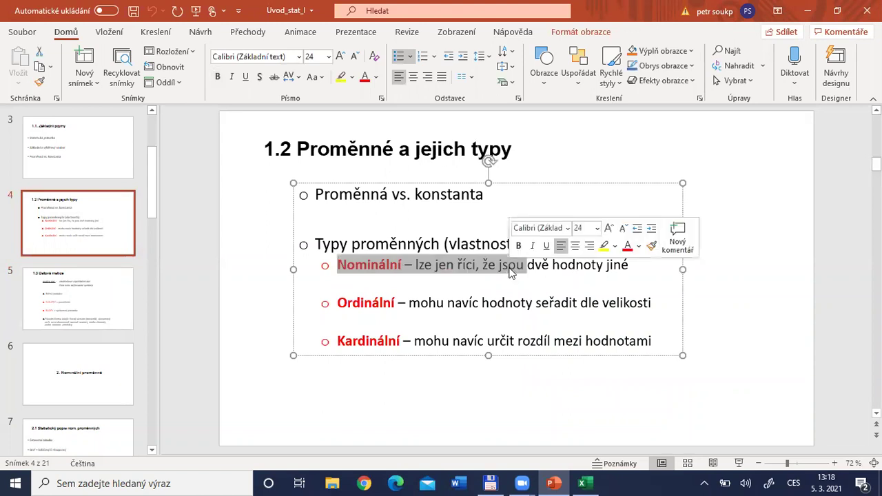
{"action": "key", "text": "Escape"}
{"action": "key", "text": "Escape"}
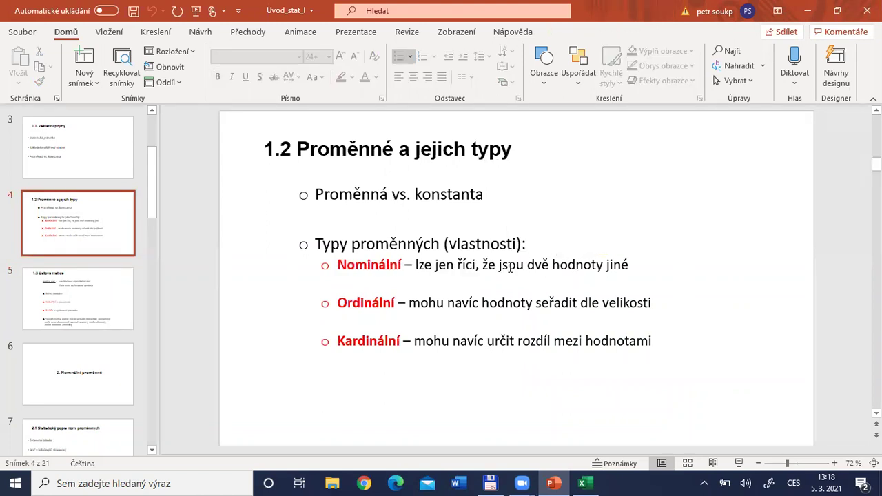
Switch to the DATAUKOL1 workbook in Excel and select the empty cell G10
{"action": "key", "text": "alt+Tab"}
{"action": "key", "text": "alt+Tab"}
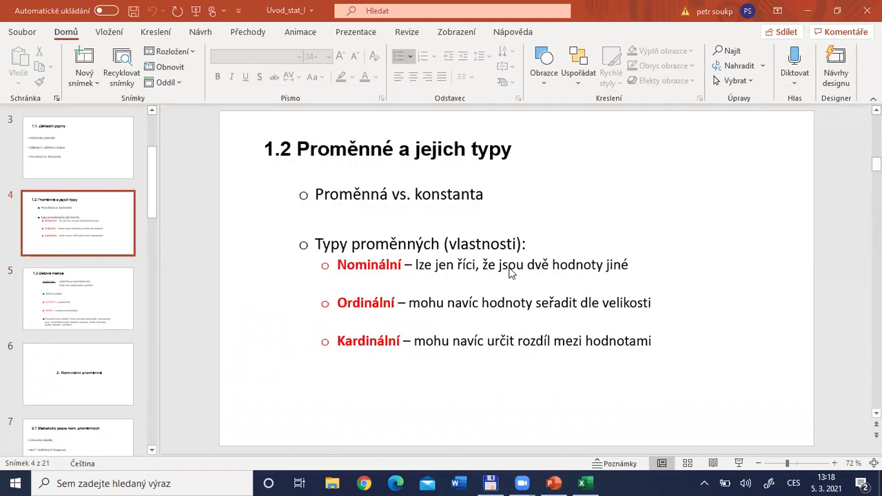
{"action": "key", "text": "alt+Tab"}
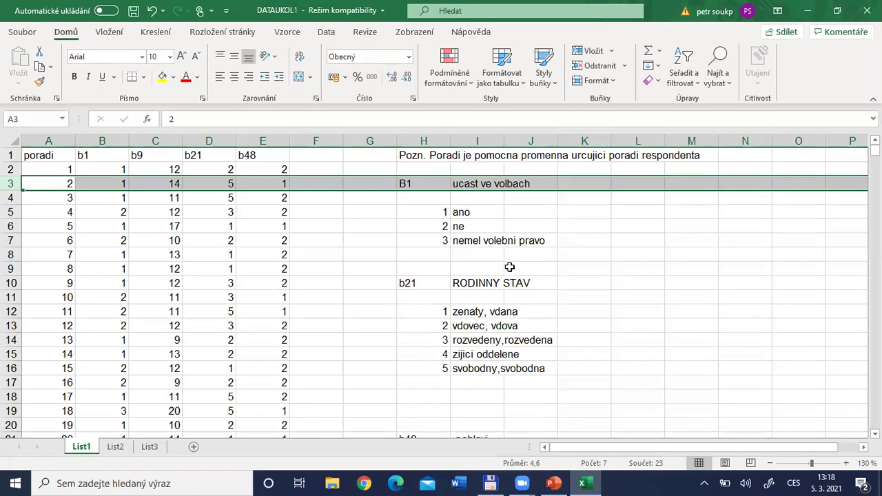
{"action": "left_click", "coordinate": [372, 283]}
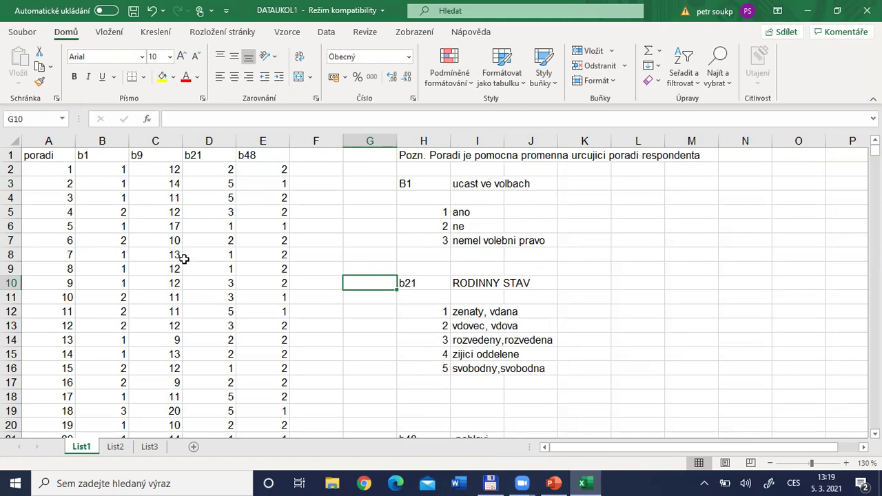
Create a new blank workbook, magnified to 160 %, and dismiss the Office sign-in notice
{"action": "left_click", "coordinate": [22, 34]}
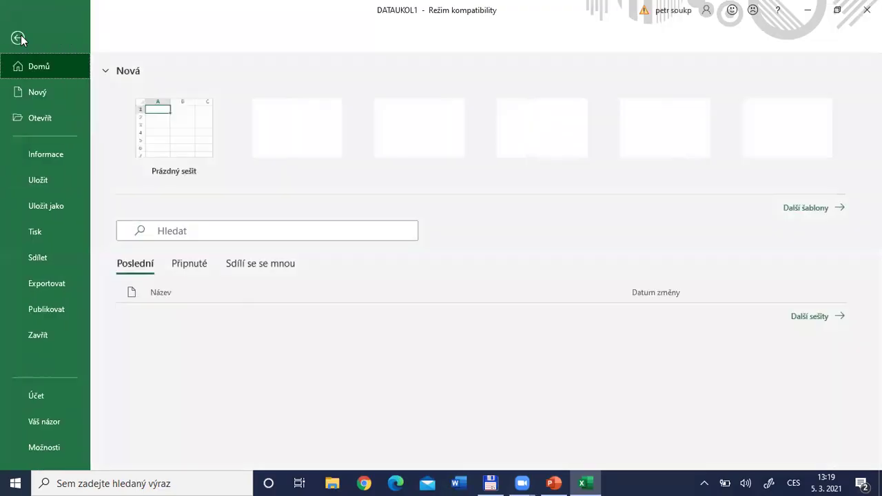
{"action": "left_click", "coordinate": [37, 93]}
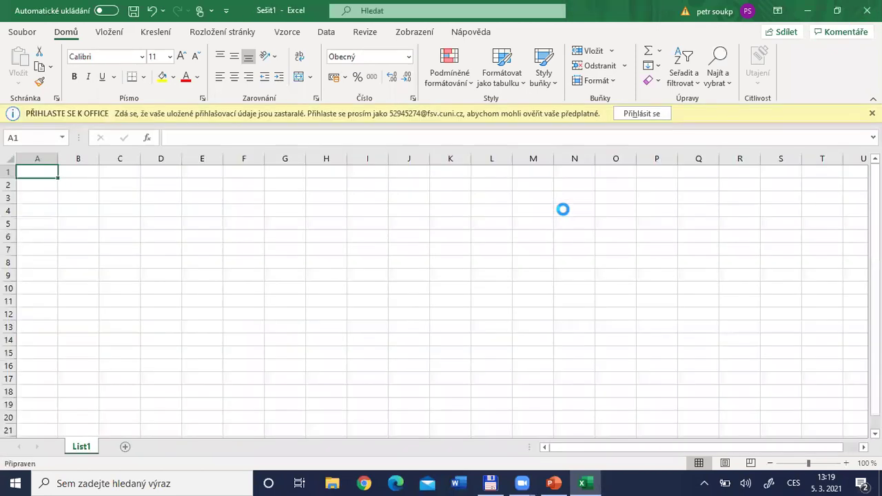
{"action": "left_click", "coordinate": [846, 464]}
{"action": "left_click", "coordinate": [848, 464]}
{"action": "left_click", "coordinate": [847, 463]}
{"action": "left_click", "coordinate": [847, 463]}
{"action": "left_click", "coordinate": [847, 463]}
{"action": "left_click", "coordinate": [847, 463]}
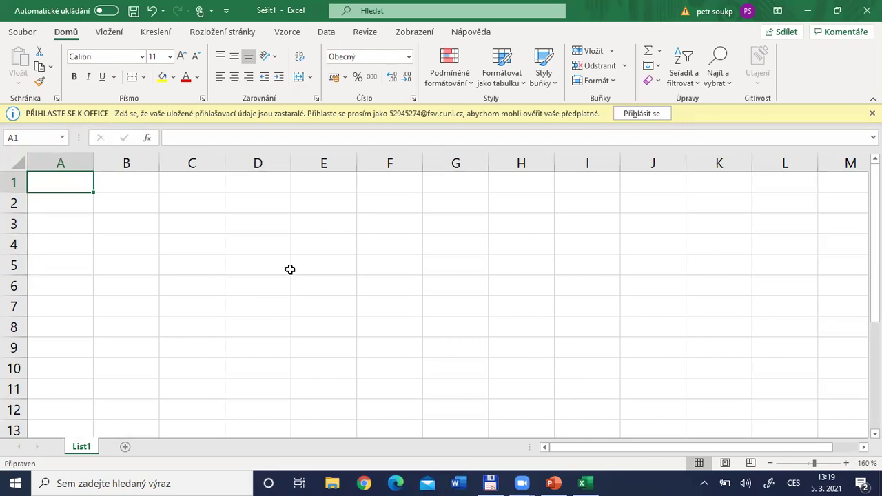
{"action": "left_click", "coordinate": [872, 113]}
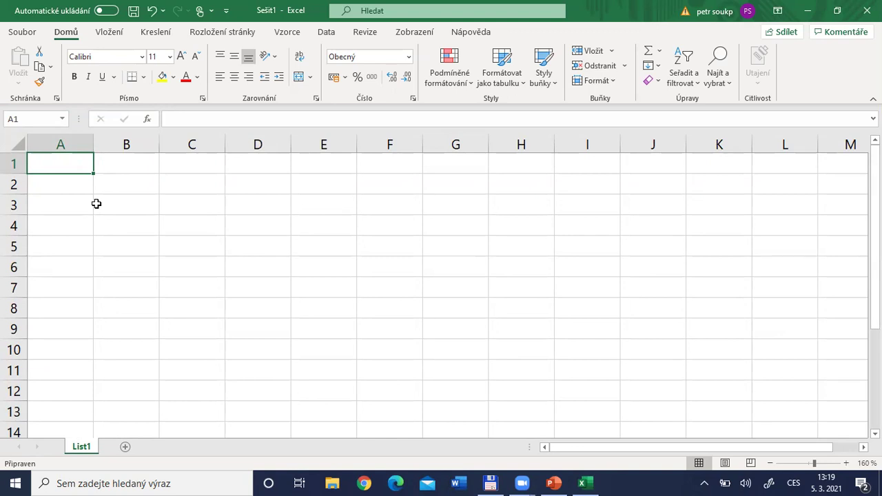
Select columns A, B, C, D and E of the blank sheet one at a time
{"action": "left_click", "coordinate": [98, 197]}
{"action": "left_click", "coordinate": [70, 141]}
{"action": "left_click", "coordinate": [124, 143]}
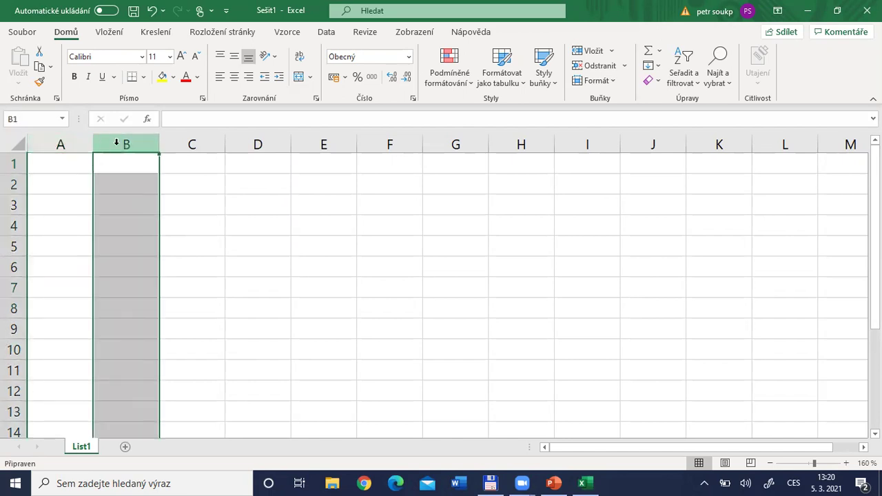
{"action": "left_click", "coordinate": [192, 143]}
{"action": "left_click", "coordinate": [263, 141]}
{"action": "left_click", "coordinate": [314, 143]}
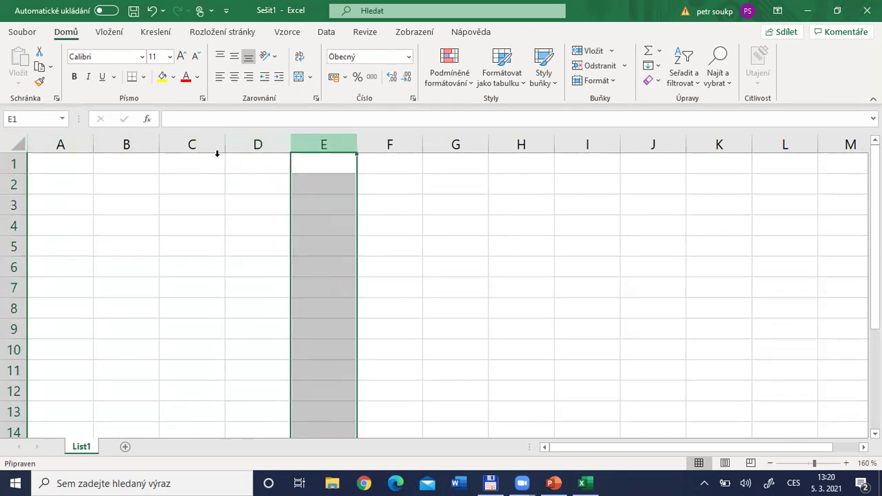
Select rows 1 to 4 of the blank sheet one at a time
{"action": "left_click", "coordinate": [11, 164]}
{"action": "left_click", "coordinate": [12, 184]}
{"action": "left_click", "coordinate": [12, 205]}
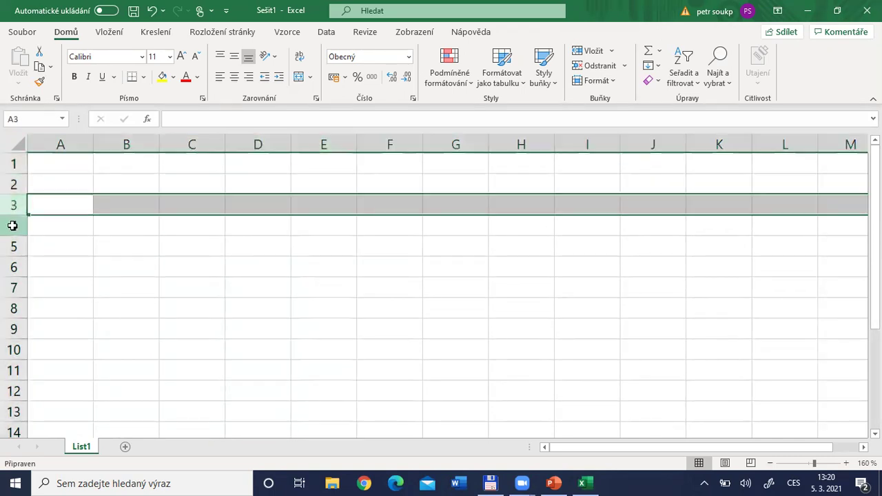
{"action": "left_click", "coordinate": [12, 226]}
Select columns A to D one at a time, finishing on column D
{"action": "left_click", "coordinate": [45, 142]}
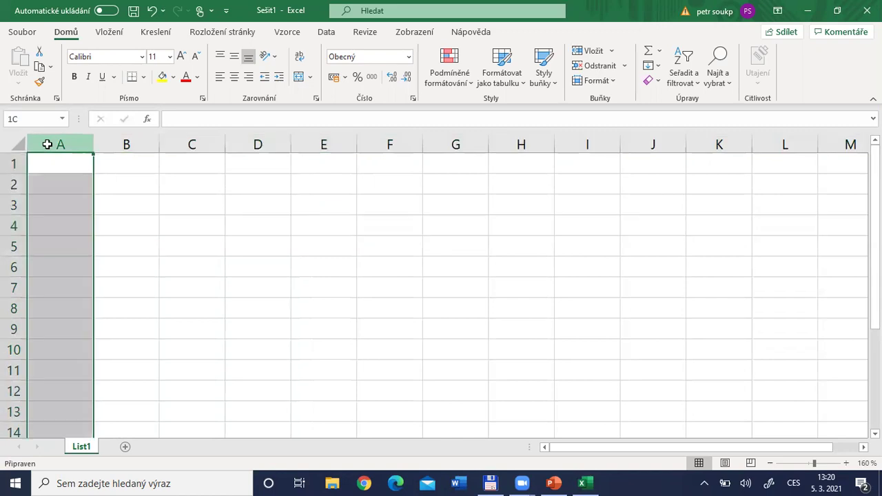
{"action": "left_click", "coordinate": [129, 144]}
{"action": "left_click", "coordinate": [213, 144]}
{"action": "left_click", "coordinate": [256, 143]}
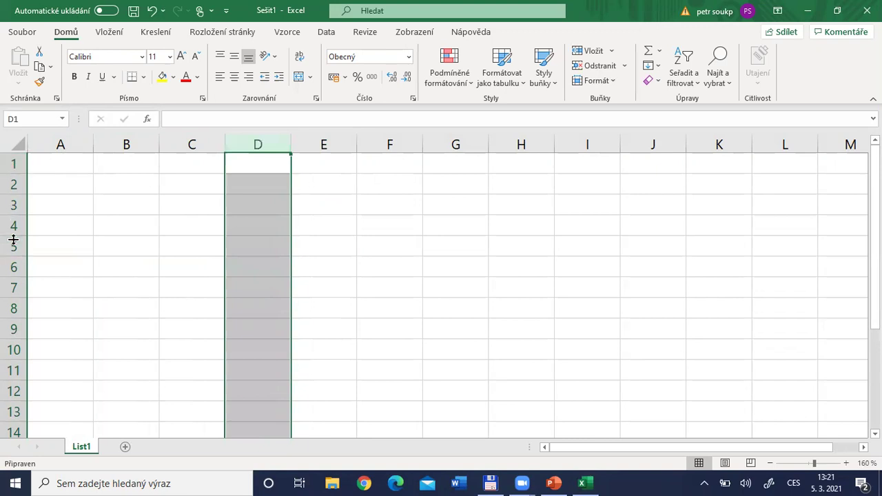
Select individual cells to show their addresses, from A1 and B1 through B2, C2 and C3 to D4
{"action": "left_click", "coordinate": [59, 168]}
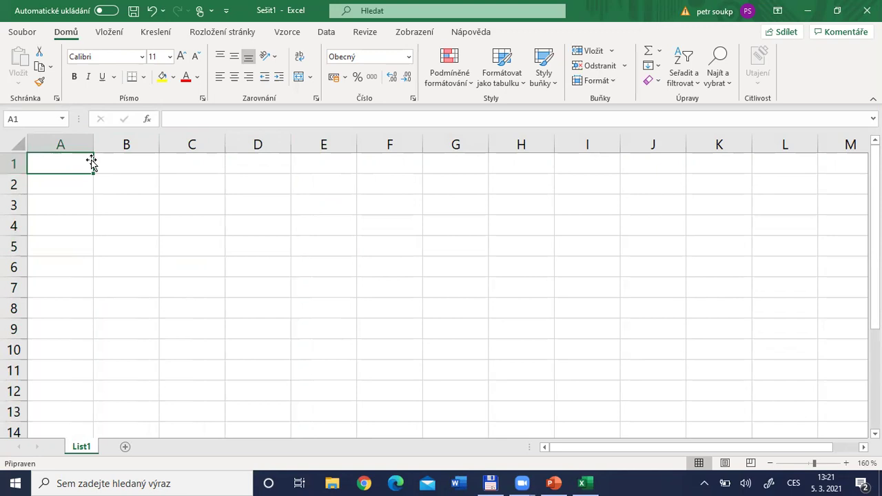
{"action": "left_click", "coordinate": [20, 118]}
{"action": "left_click", "coordinate": [111, 162]}
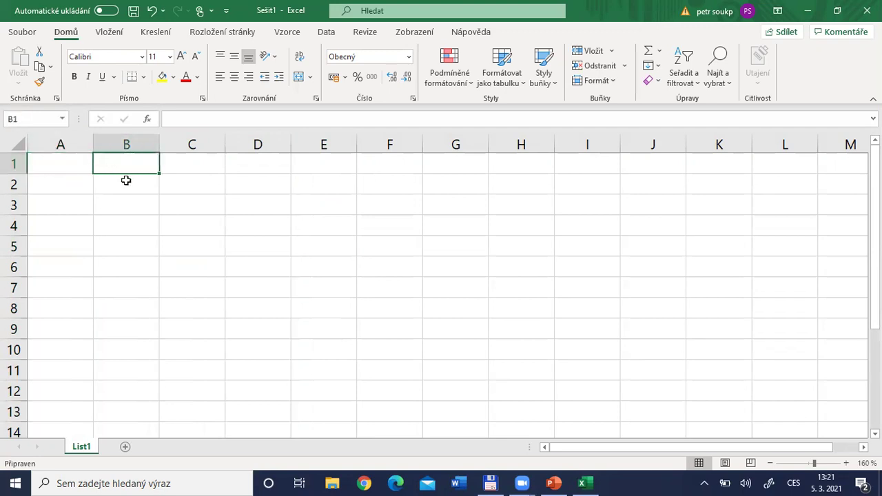
{"action": "left_click", "coordinate": [127, 180]}
{"action": "left_click", "coordinate": [189, 190]}
{"action": "left_click", "coordinate": [193, 204]}
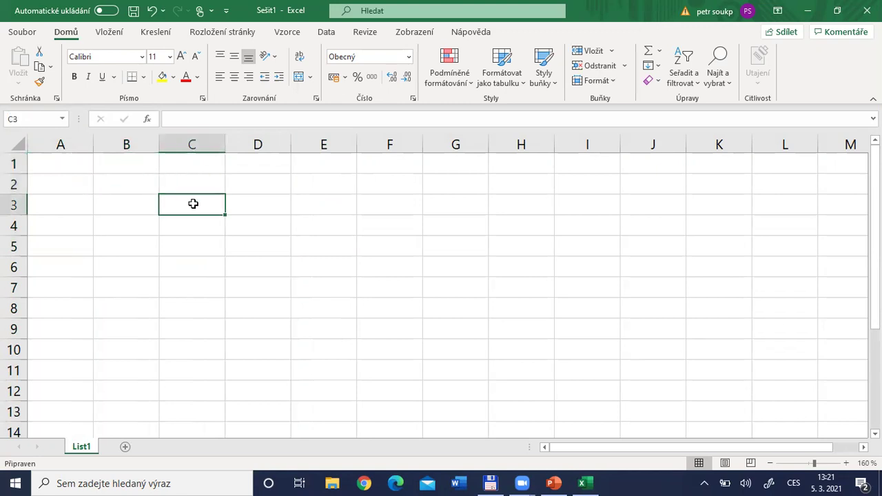
{"action": "left_click", "coordinate": [271, 229]}
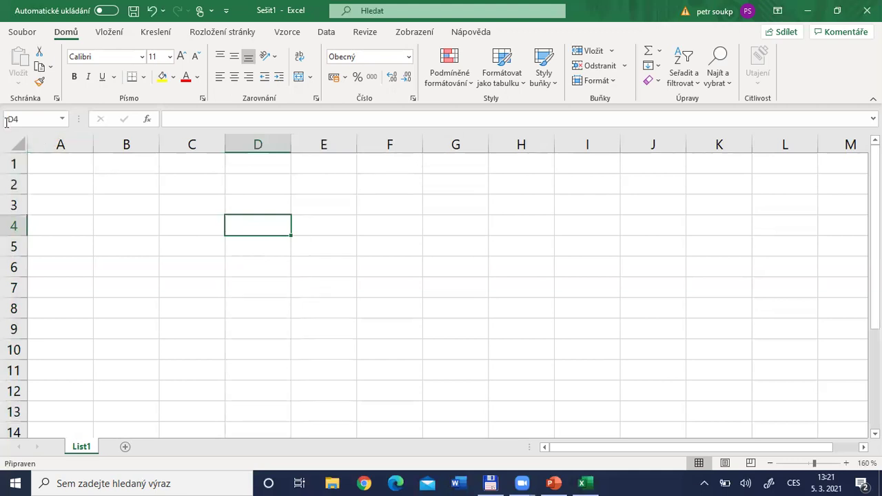
Enter 1 in cell A1 and 2 in cell A2
{"action": "left_click", "coordinate": [72, 160]}
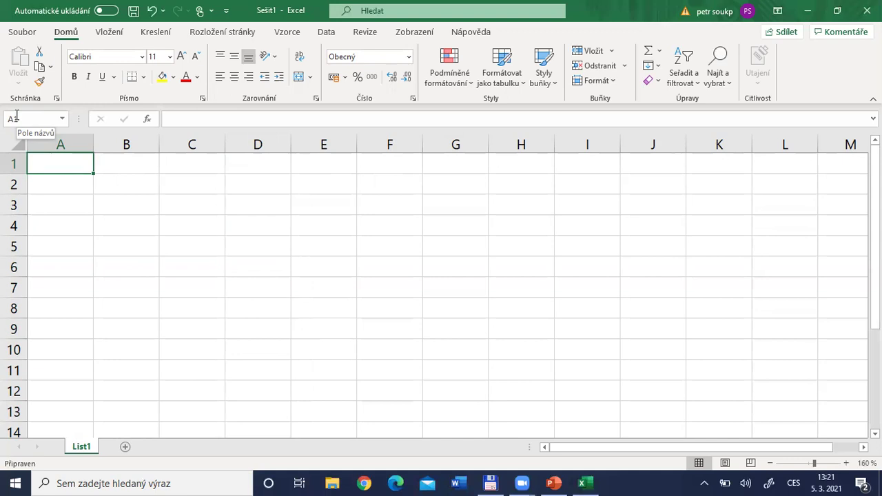
{"action": "key", "text": "Down"}
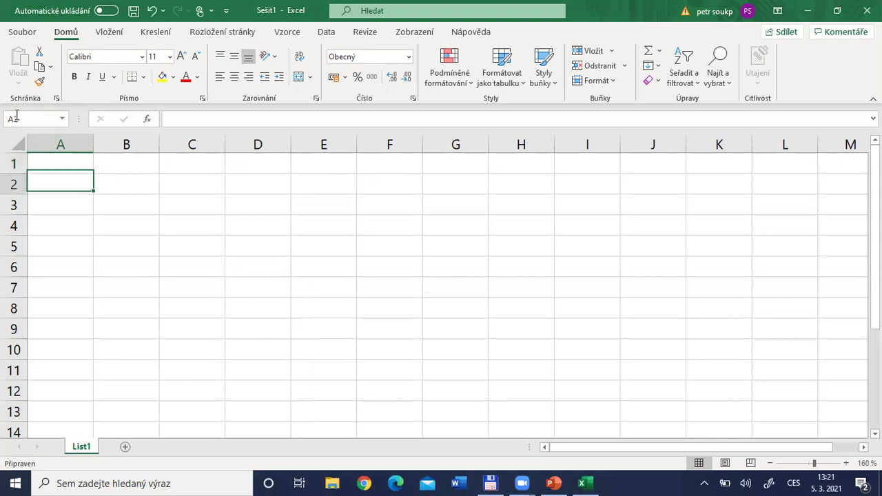
{"action": "key", "text": "Up"}
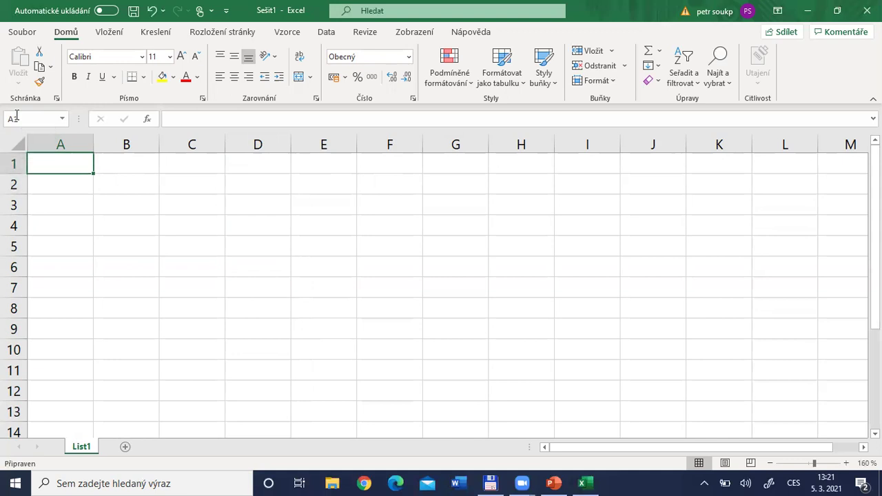
{"action": "type", "text": "1"}
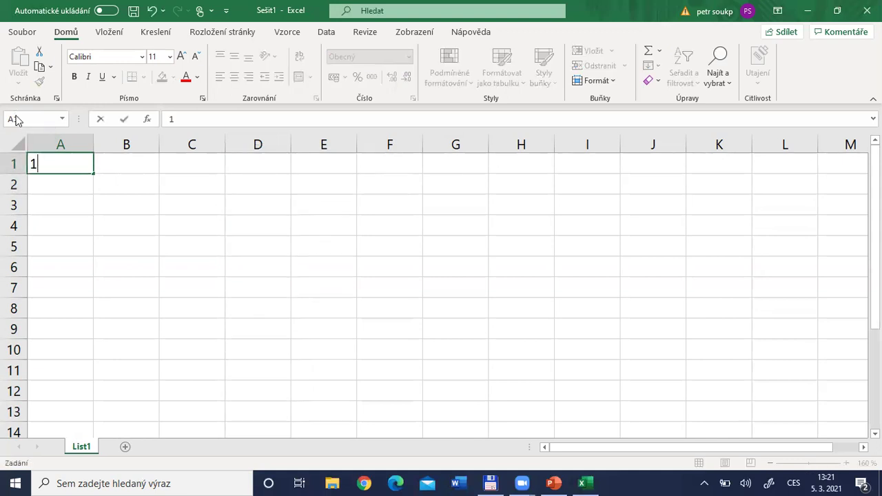
{"action": "key", "text": "Return"}
{"action": "type", "text": "ě"}
{"action": "key", "text": "BackSpace"}
{"action": "type", "text": "2"}
{"action": "key", "text": "Return"}
Extend the number series from cells A1:A2 down column A to 12 in cell A12
{"action": "key", "text": "Up"}
{"action": "key", "text": "Up"}
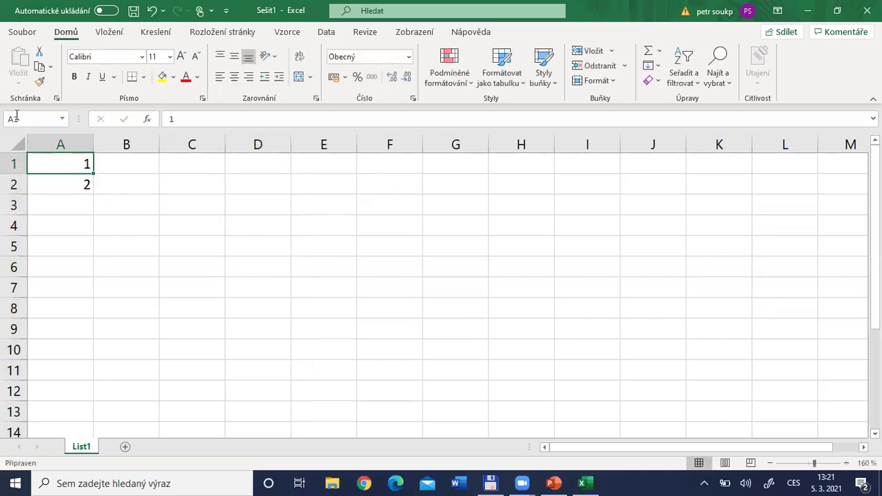
{"action": "key", "text": "shift+Down"}
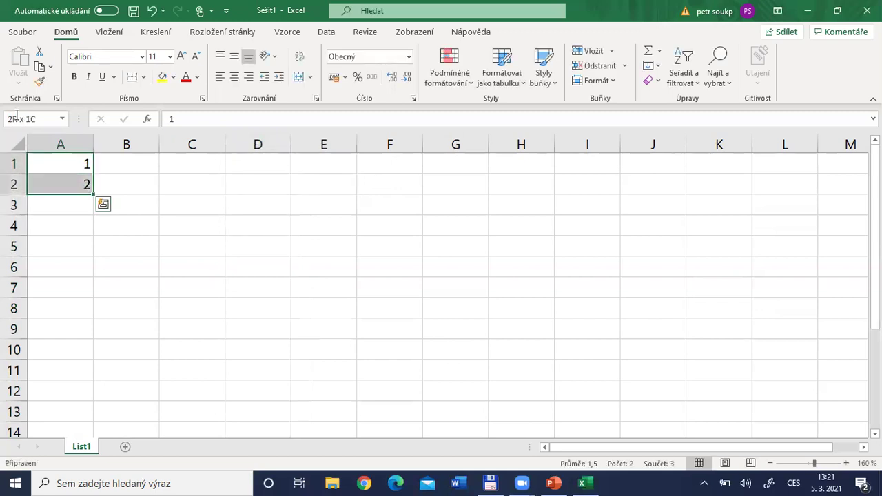
{"action": "left_click", "coordinate": [63, 167]}
{"action": "mouse_move", "coordinate": [63, 172]}
{"action": "left_mouse_down"}
{"action": "mouse_move", "coordinate": [66, 181]}
{"action": "mouse_move", "coordinate": [65, 163]}
{"action": "mouse_move", "coordinate": [70, 186]}
{"action": "left_mouse_up"}
{"action": "left_click", "coordinate": [64, 181]}
{"action": "left_click_drag", "start_coordinate": [95, 196], "coordinate": [94, 371]}
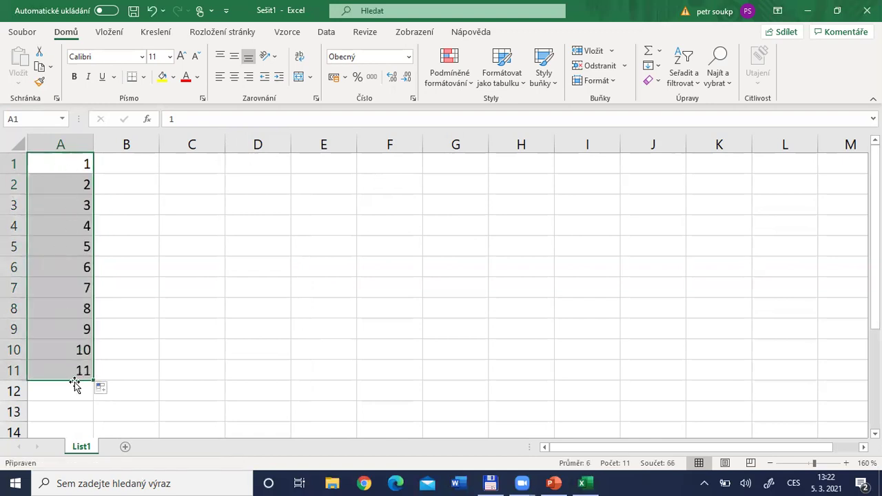
{"action": "left_click", "coordinate": [78, 170]}
{"action": "left_click_drag", "start_coordinate": [76, 175], "coordinate": [93, 393]}
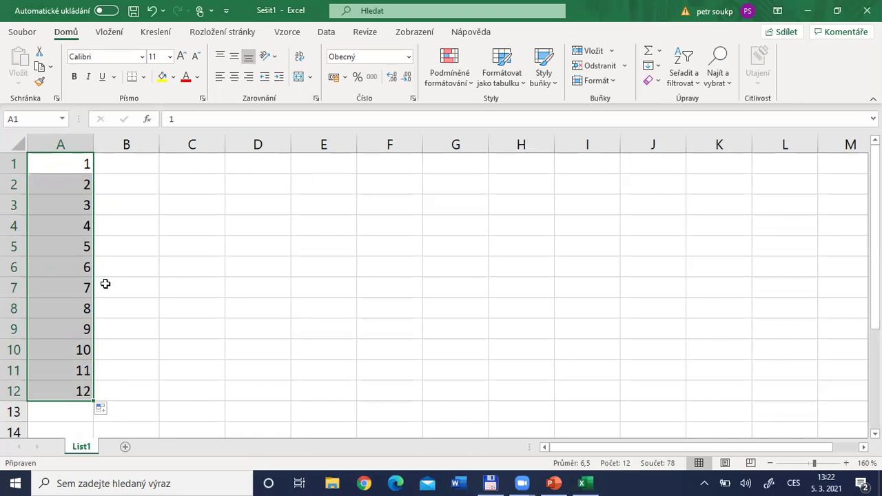
Copy the 1 from cell A1 across row 1 to column I and clear the copies in B1:I1
{"action": "left_click", "coordinate": [67, 165]}
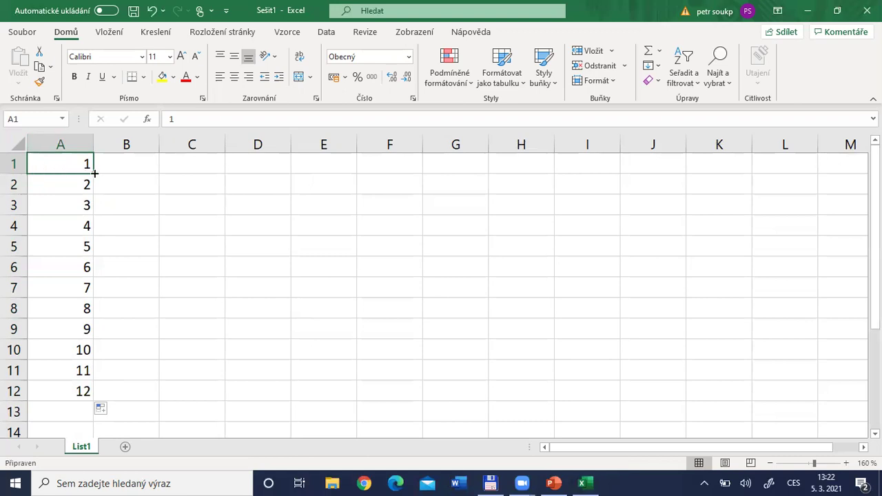
{"action": "left_click_drag", "start_coordinate": [94, 174], "coordinate": [601, 174]}
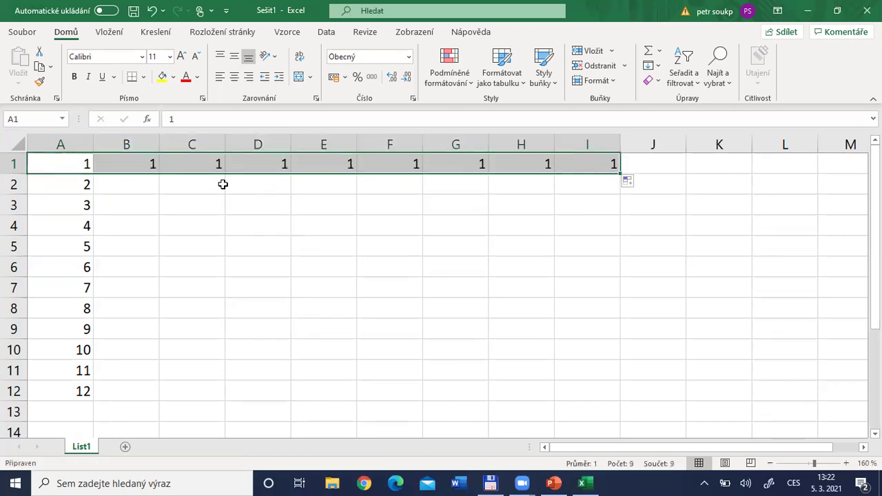
{"action": "left_click", "coordinate": [81, 161]}
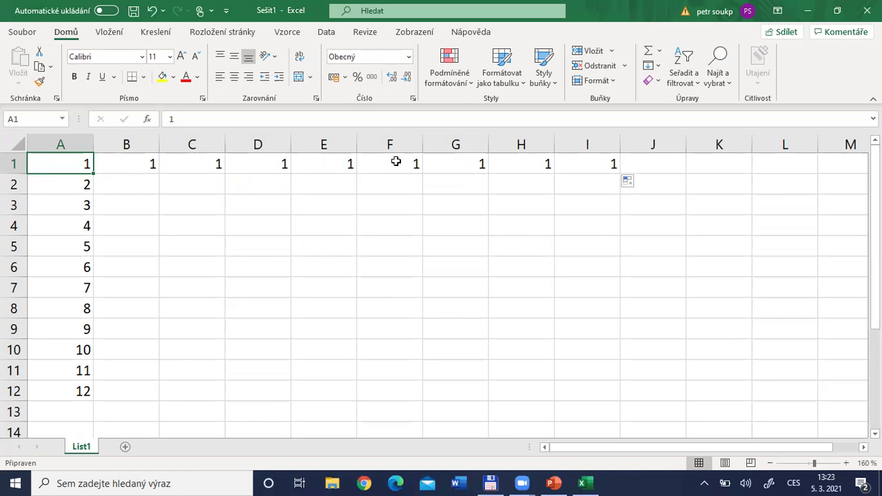
{"action": "left_click_drag", "start_coordinate": [151, 166], "coordinate": [587, 159]}
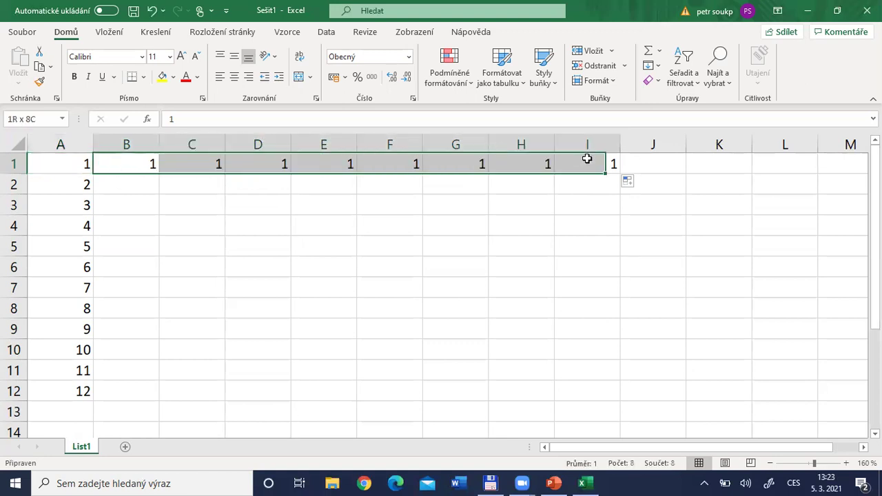
{"action": "key", "text": "Delete"}
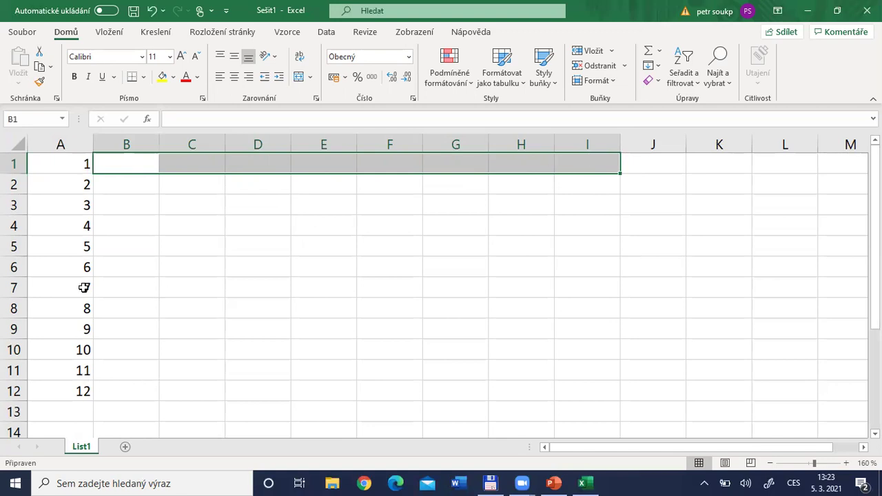
Clear the numbers in cells A6 to A11 and leave only cell A6 selected
{"action": "left_click_drag", "start_coordinate": [73, 270], "coordinate": [75, 372]}
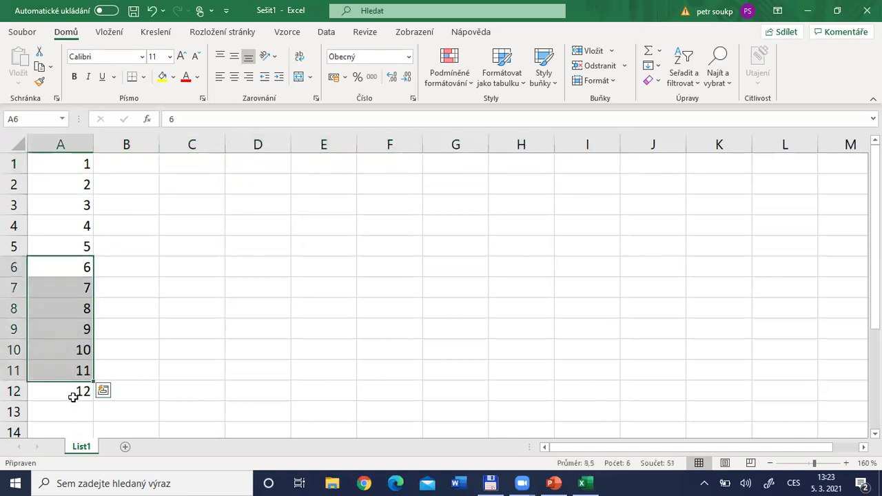
{"action": "key", "text": "Delete"}
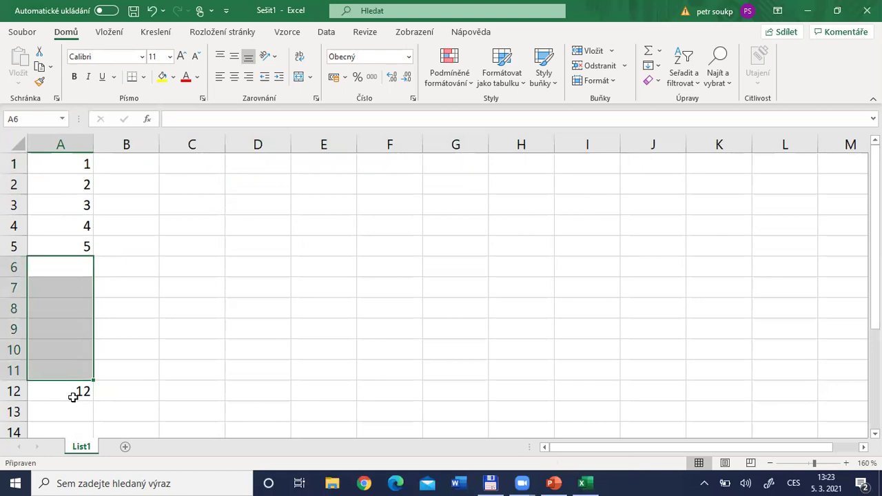
{"action": "key", "text": "shift+Up"}
{"action": "key", "text": "shift+Up"}
{"action": "key", "text": "shift+Up"}
{"action": "key", "text": "shift+Up"}
{"action": "key", "text": "shift+Up"}
{"action": "key", "text": "shift+Up"}
{"action": "key", "text": "shift+Down"}
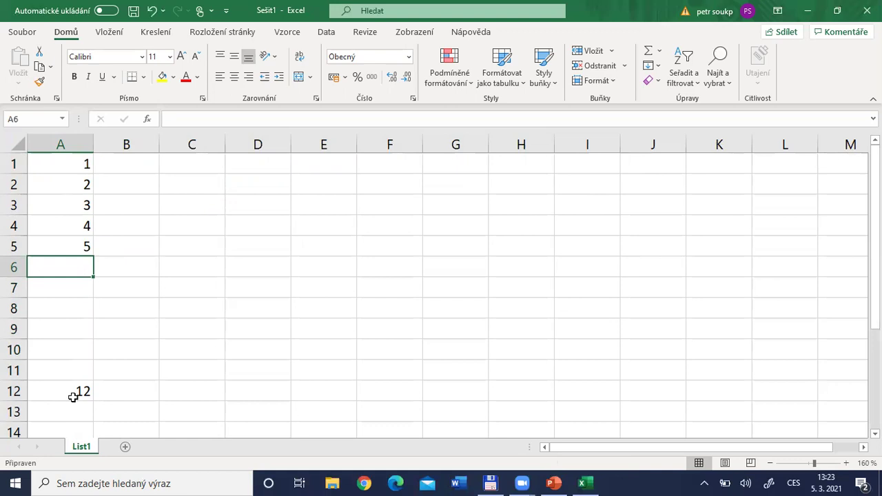
Insert the SUMA function from the list of all functions into cell A6, summing the range A1:A5
{"action": "left_click", "coordinate": [65, 161]}
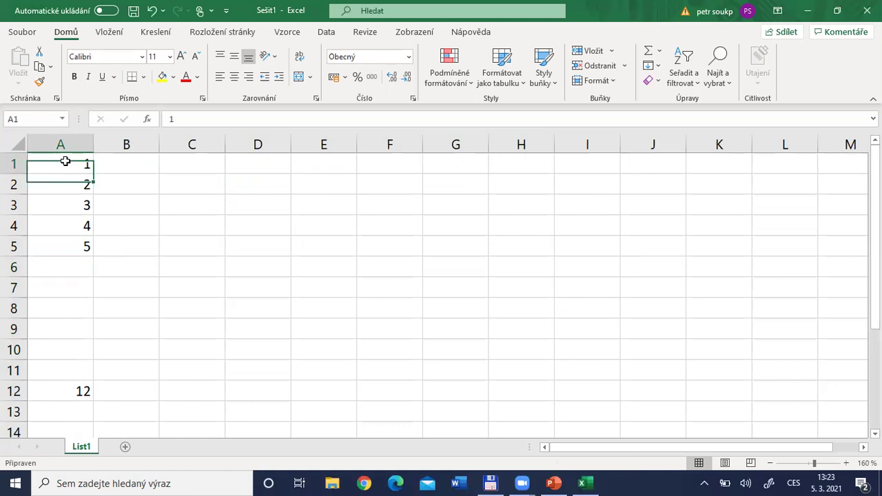
{"action": "left_click_drag", "start_coordinate": [65, 161], "coordinate": [73, 244]}
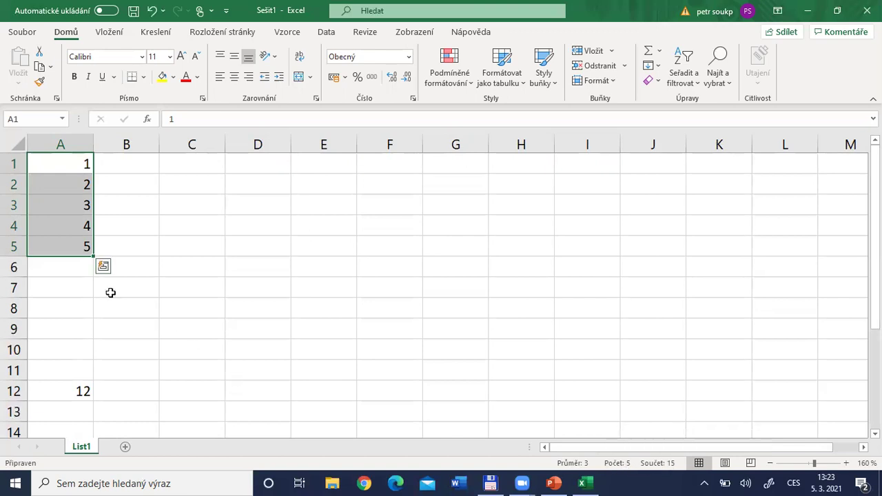
{"action": "left_click", "coordinate": [67, 265]}
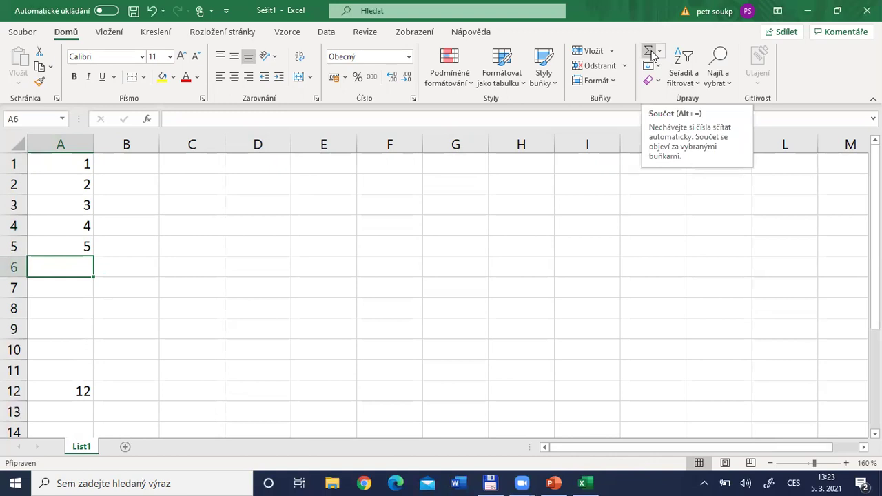
{"action": "left_click", "coordinate": [148, 121]}
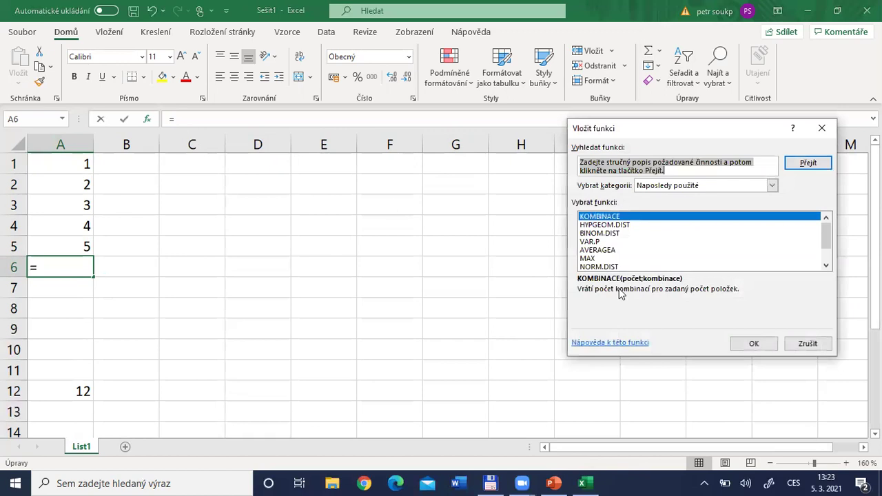
{"action": "left_click", "coordinate": [648, 185]}
{"action": "left_click", "coordinate": [651, 204]}
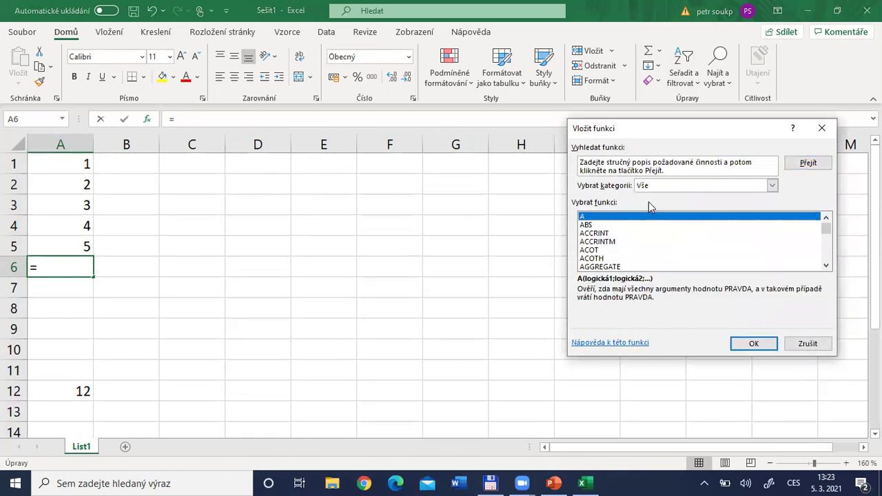
{"action": "left_click", "coordinate": [594, 233]}
{"action": "type", "text": "suma"}
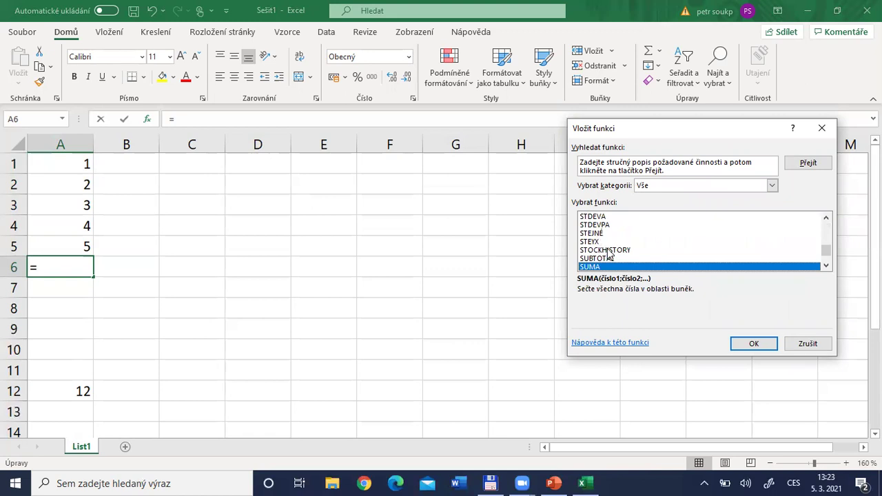
{"action": "left_click", "coordinate": [756, 351]}
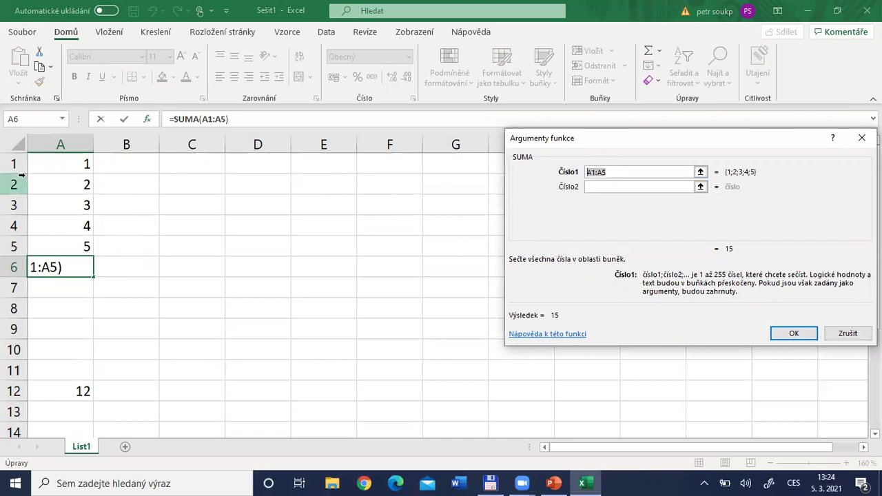
{"action": "left_click_drag", "start_coordinate": [47, 163], "coordinate": [62, 246]}
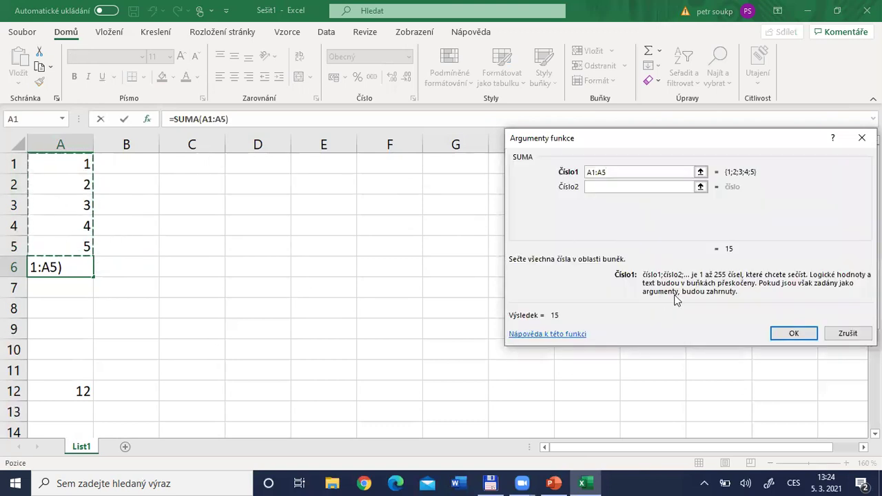
{"action": "left_click", "coordinate": [795, 333]}
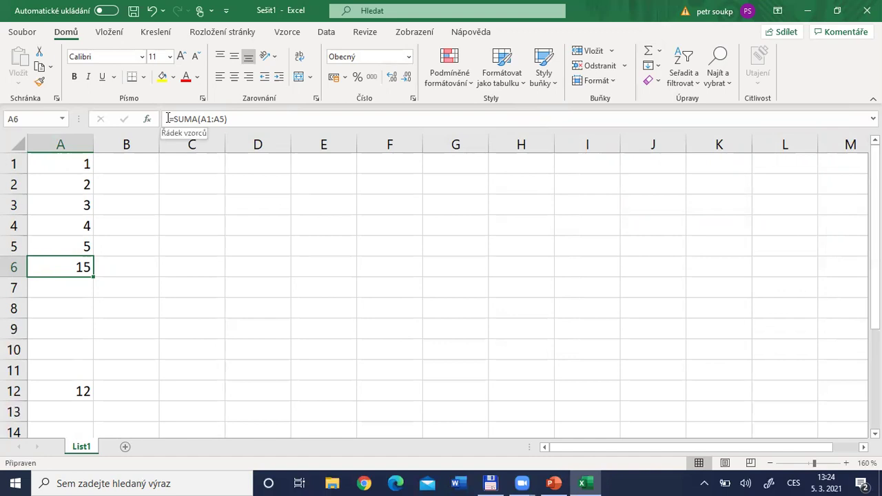
Display the formula inside cell A6 to check its source range, leaving the formula as it is
{"action": "key", "text": "F2"}
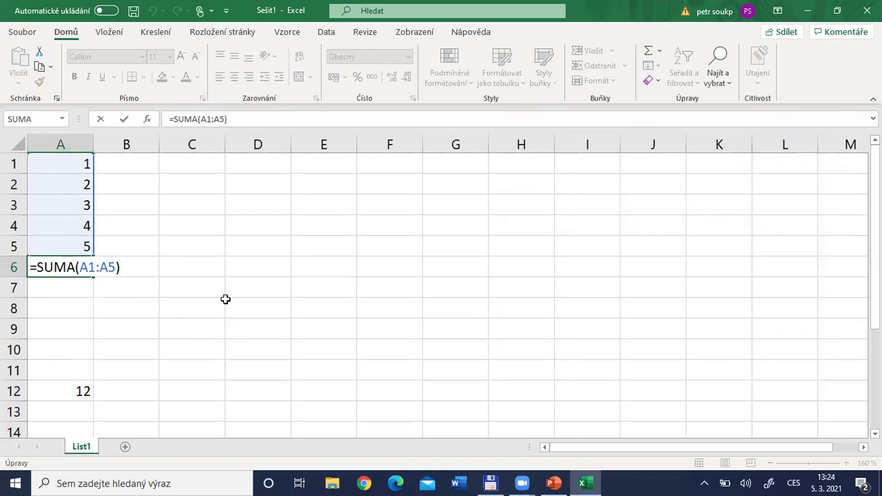
{"action": "key", "text": "Return"}
{"action": "key", "text": "Up"}
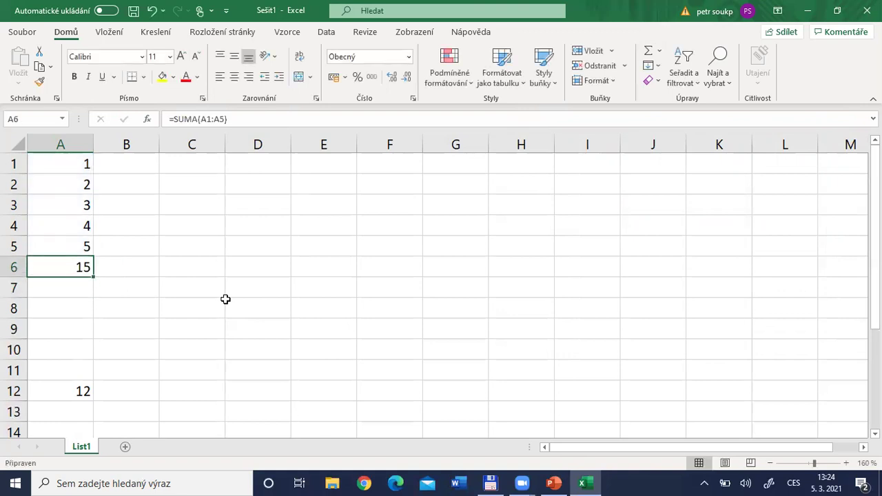
Browse the Statistické and Mat. a trig. function categories from cell C5 and leave without inserting a function
{"action": "left_click", "coordinate": [179, 246]}
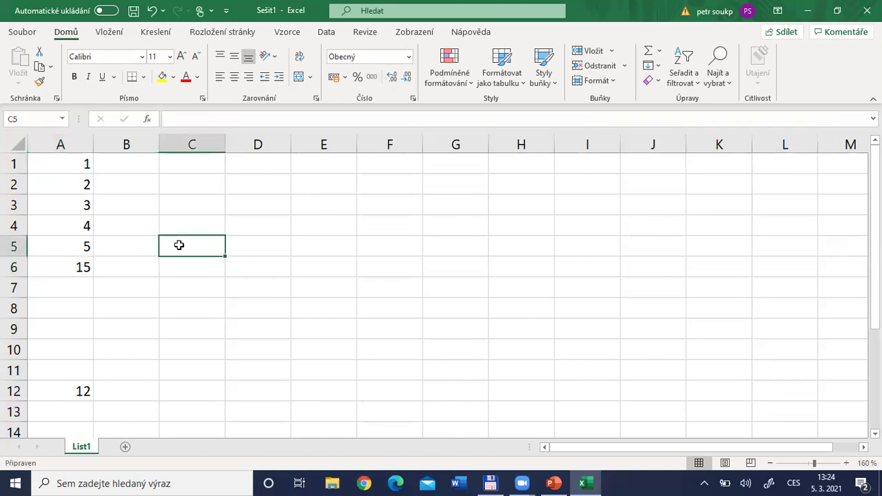
{"action": "left_click", "coordinate": [147, 119]}
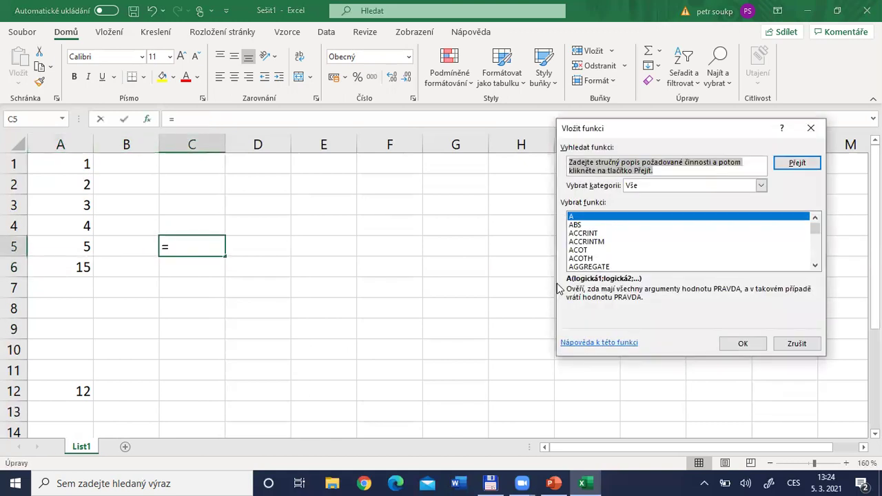
{"action": "left_click", "coordinate": [662, 187]}
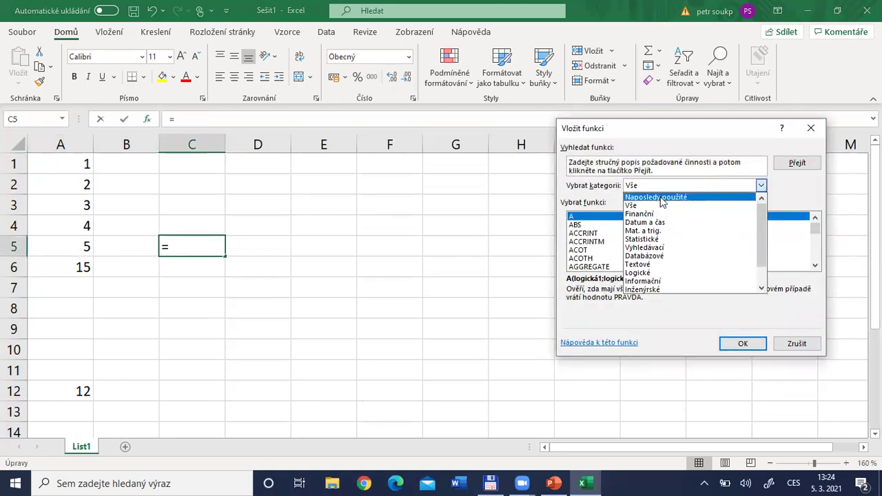
{"action": "left_click", "coordinate": [661, 239]}
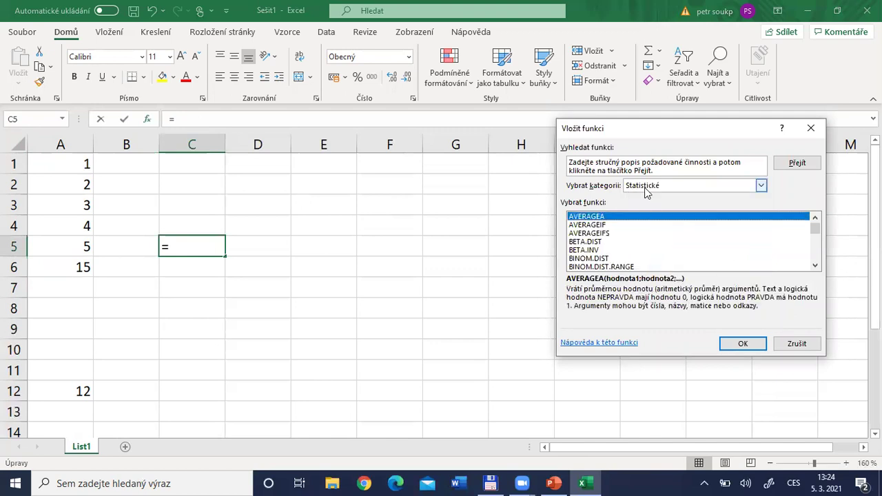
{"action": "left_click", "coordinate": [583, 235]}
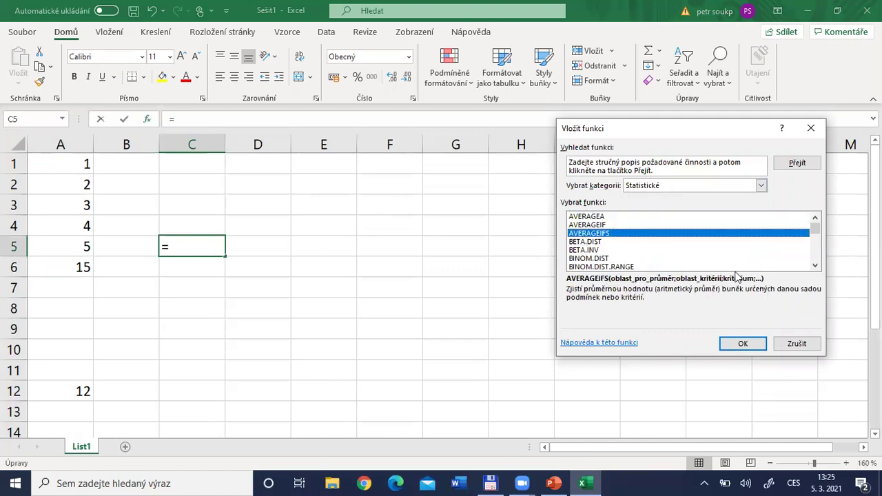
{"action": "left_click", "coordinate": [670, 187]}
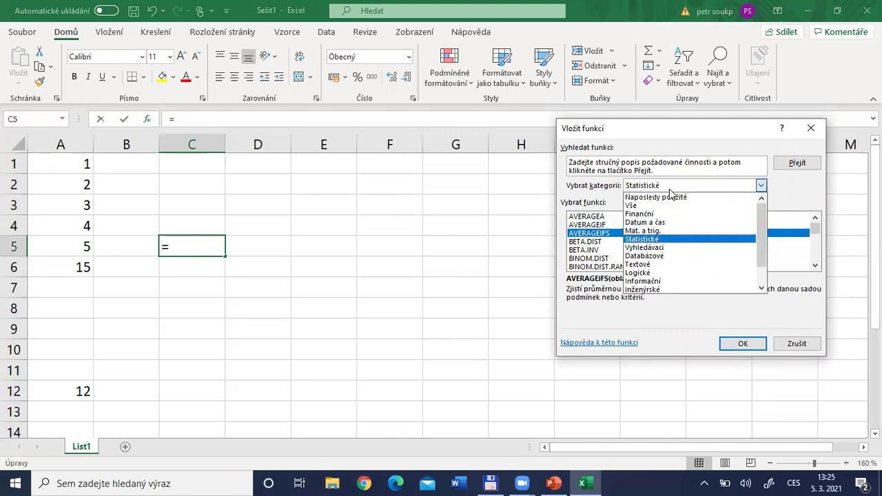
{"action": "left_click", "coordinate": [664, 231]}
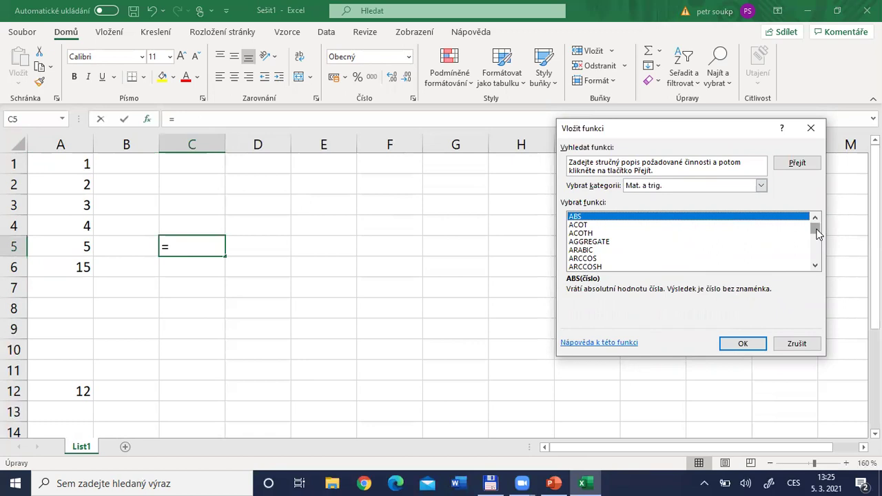
{"action": "key", "text": "Escape"}
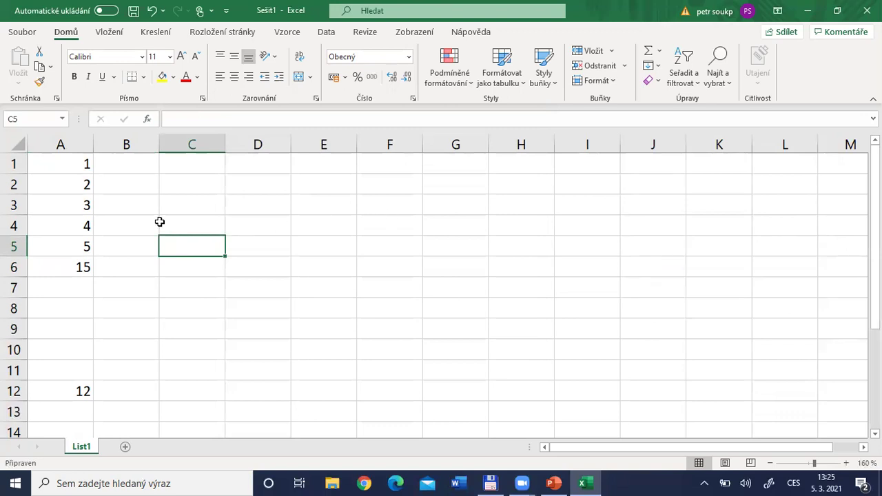
Clear the leftover number in cell A12
{"action": "left_click", "coordinate": [71, 169]}
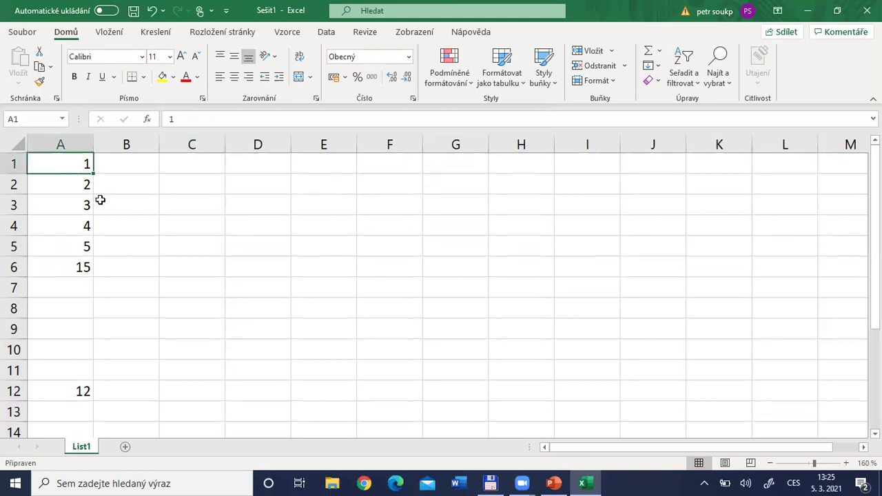
{"action": "left_click", "coordinate": [60, 186]}
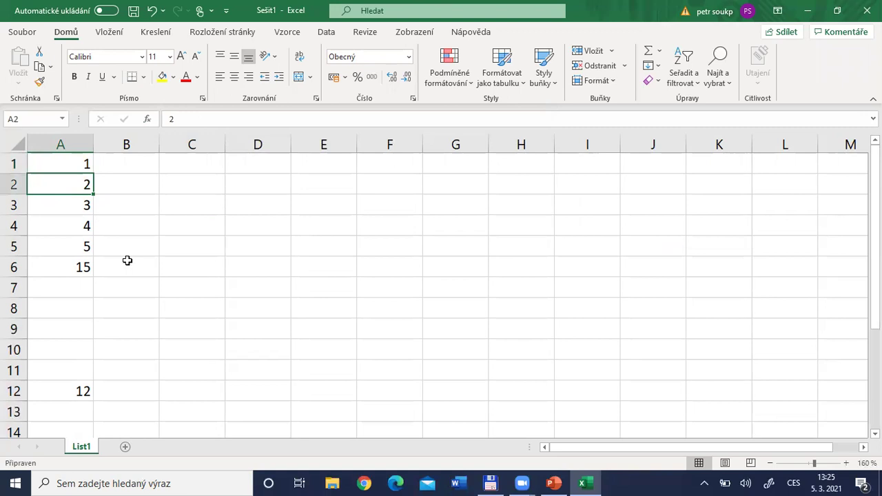
{"action": "left_click", "coordinate": [73, 267]}
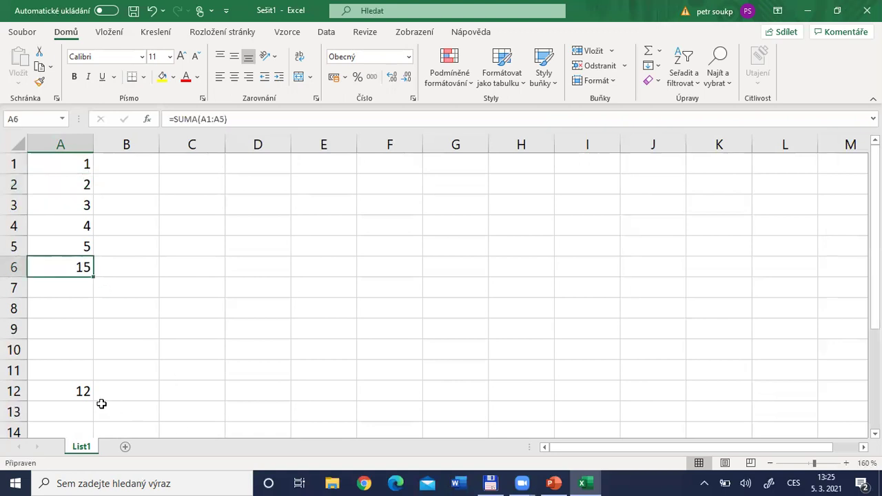
{"action": "left_click", "coordinate": [79, 394]}
{"action": "key", "text": "Delete"}
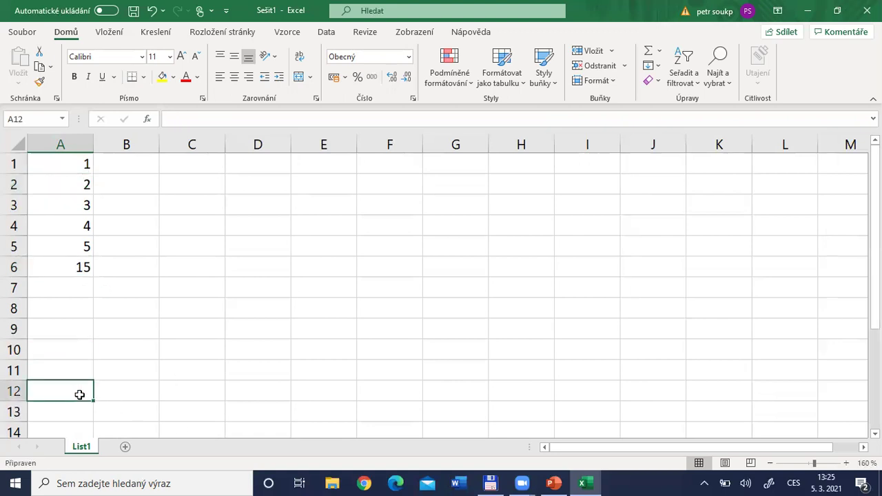
Examine the formula in cell A6 and compare the values in cells A1 and A2 with the empty cell B2
{"action": "left_click", "coordinate": [67, 267]}
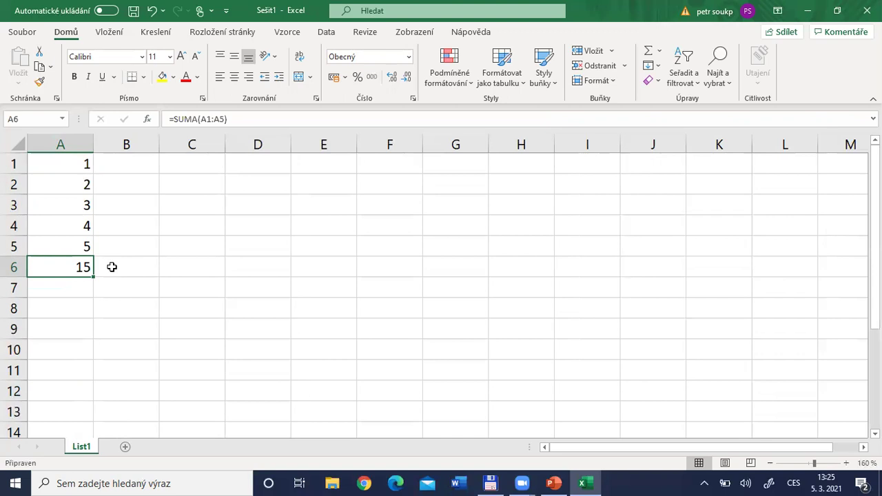
{"action": "left_click", "coordinate": [84, 165]}
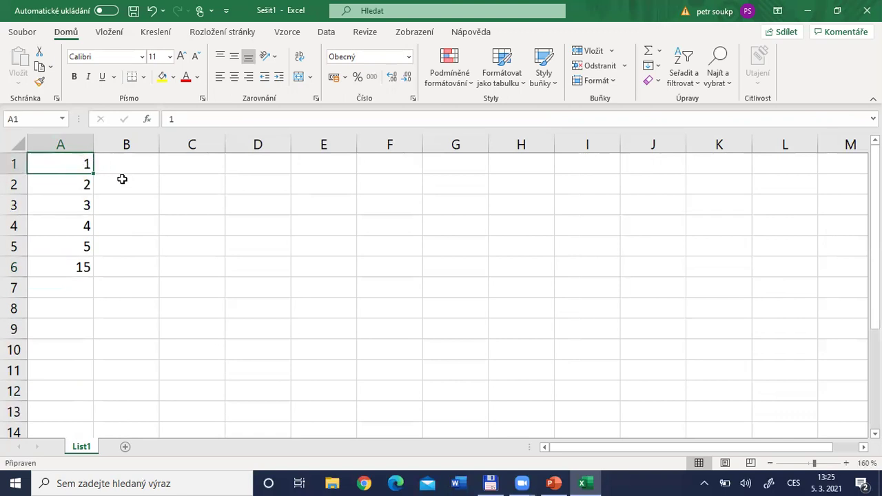
{"action": "left_click", "coordinate": [71, 185]}
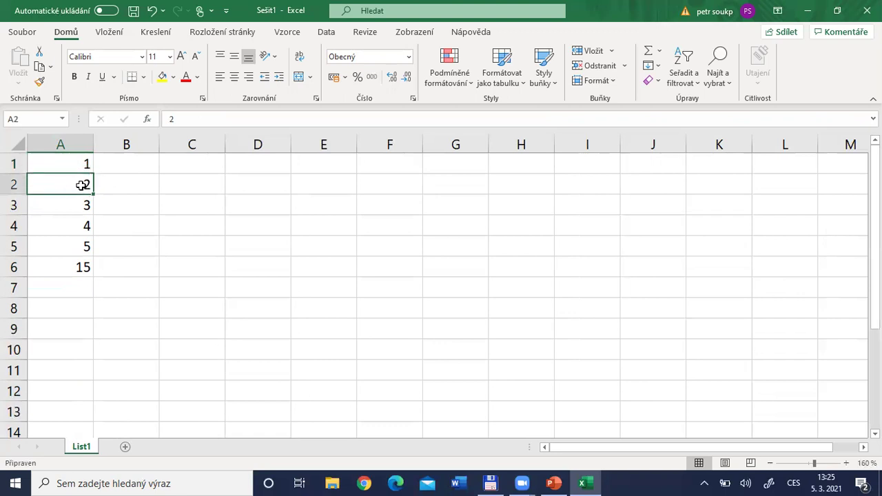
{"action": "left_click", "coordinate": [144, 191]}
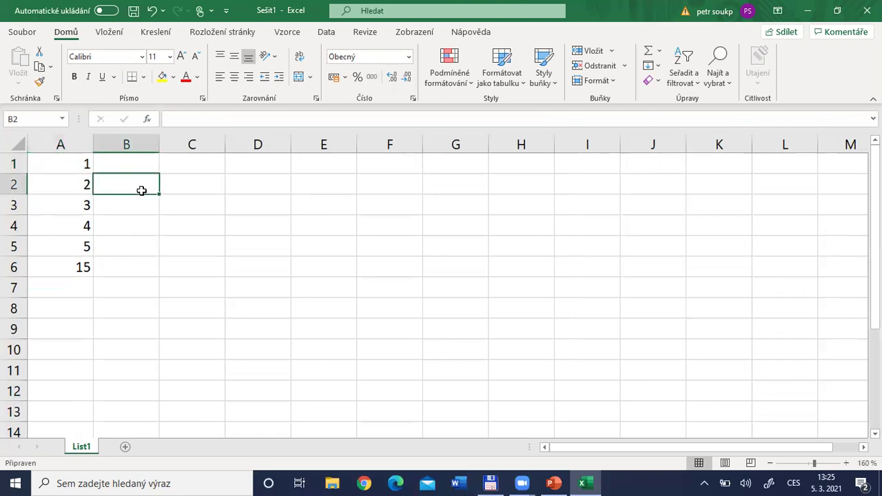
{"action": "left_click", "coordinate": [71, 185]}
{"action": "left_click", "coordinate": [71, 164]}
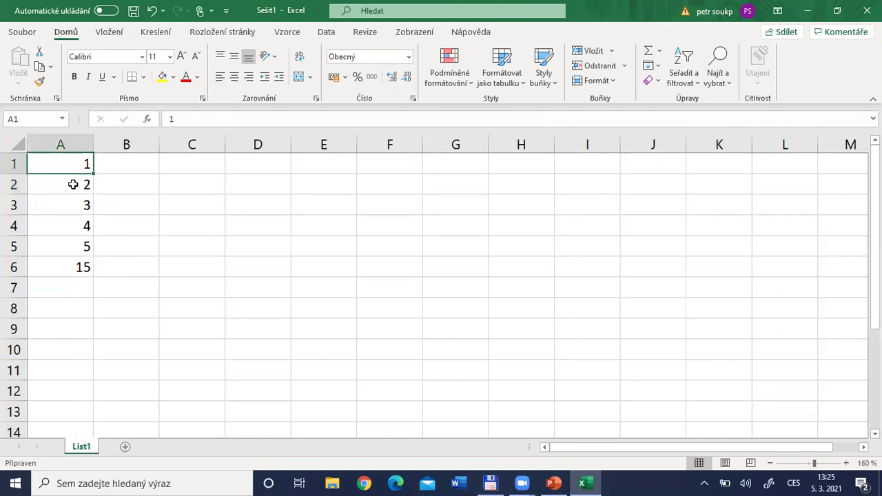
{"action": "left_click", "coordinate": [73, 185]}
{"action": "left_click", "coordinate": [71, 164]}
{"action": "left_click", "coordinate": [72, 183]}
{"action": "left_click", "coordinate": [71, 165]}
{"action": "left_click", "coordinate": [71, 184]}
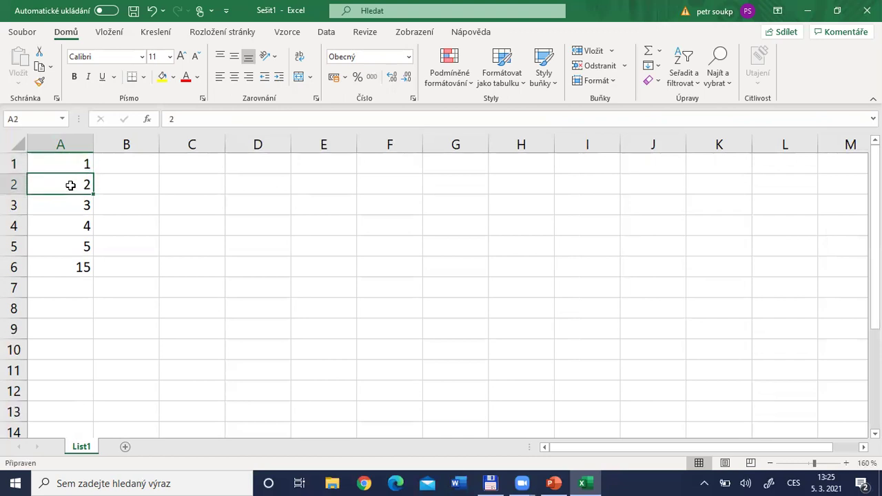
{"action": "left_click", "coordinate": [129, 184]}
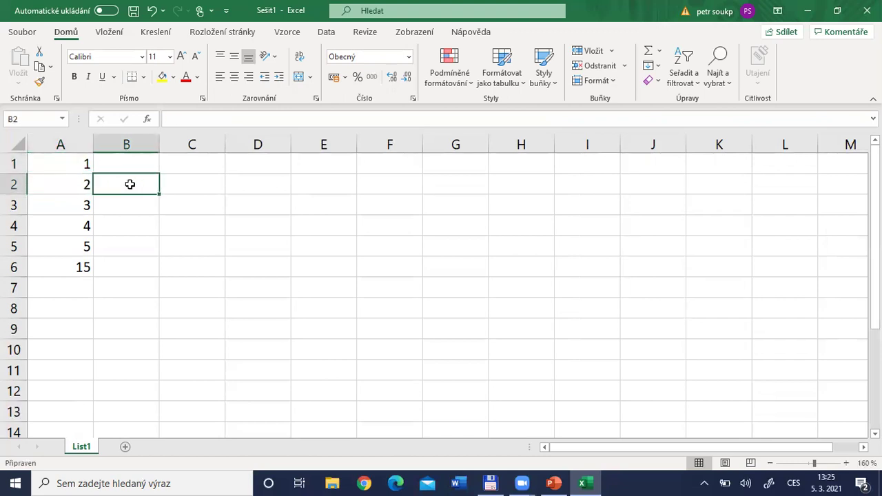
{"action": "left_click", "coordinate": [80, 185]}
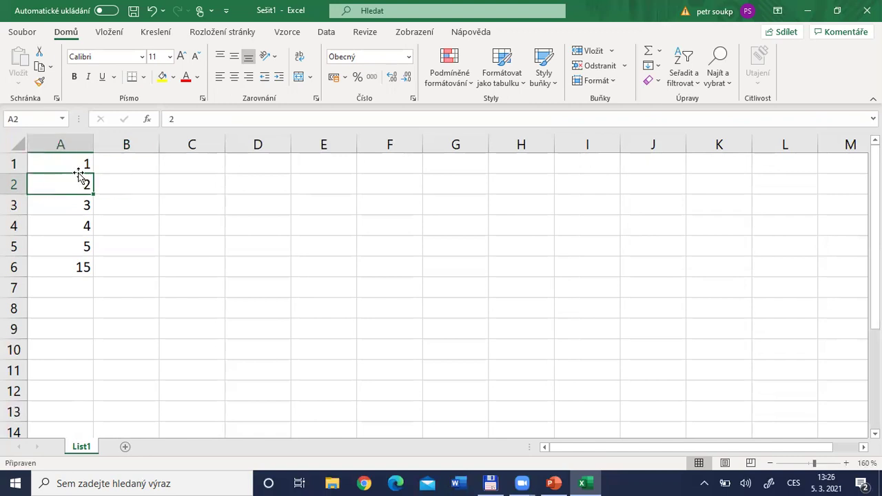
{"action": "left_click", "coordinate": [76, 164]}
Enter the formula =A2-A1 in cell B2 and display its cell references, leaving the formula as it is
{"action": "left_click", "coordinate": [117, 182]}
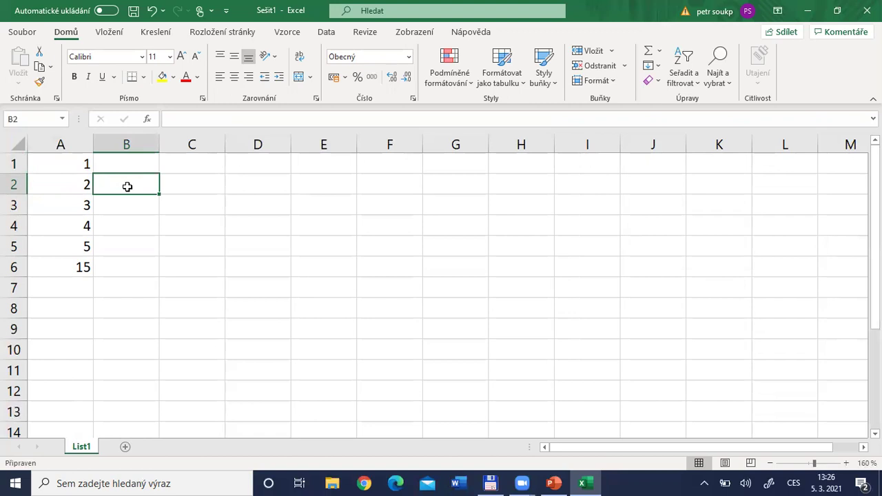
{"action": "left_click", "coordinate": [186, 125]}
{"action": "type", "text": "="}
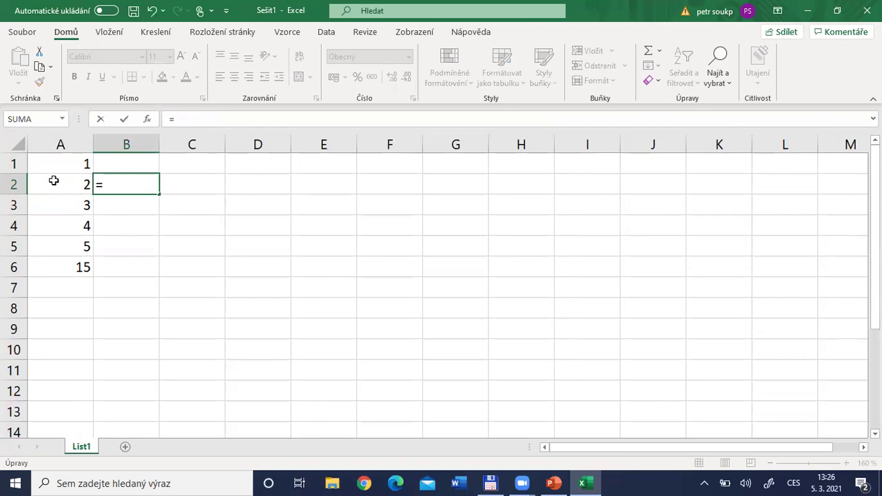
{"action": "left_click", "coordinate": [77, 178]}
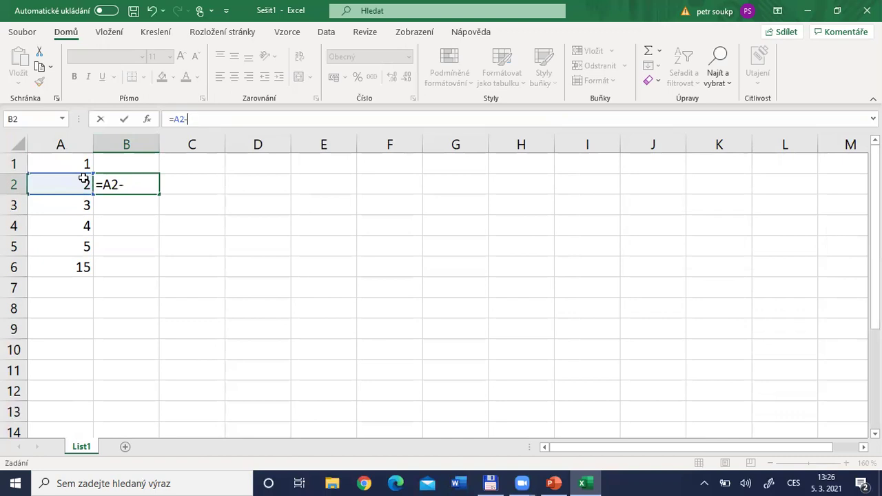
{"action": "left_click", "coordinate": [71, 166]}
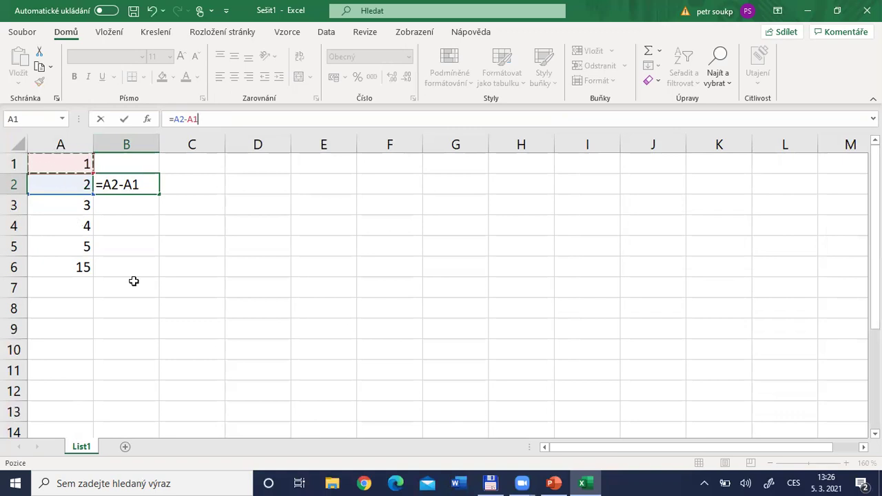
{"action": "key", "text": "Return"}
{"action": "key", "text": "Up"}
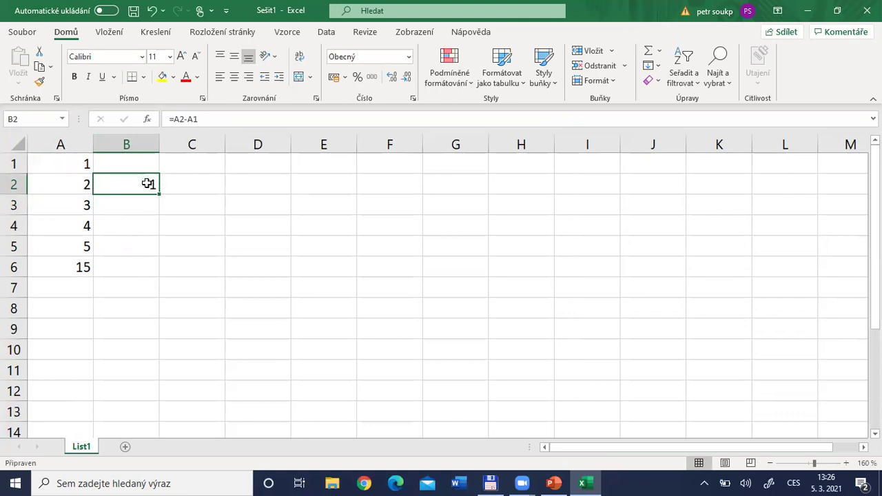
{"action": "double_click", "coordinate": [148, 184]}
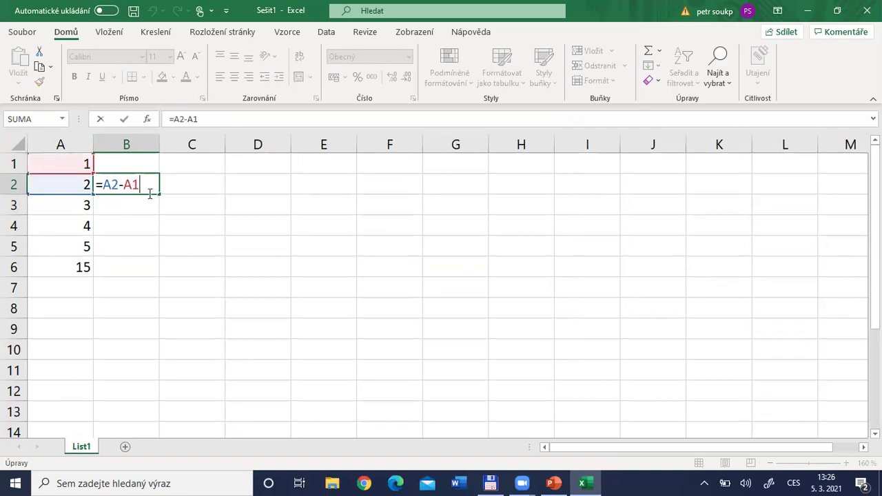
{"action": "key", "text": "Escape"}
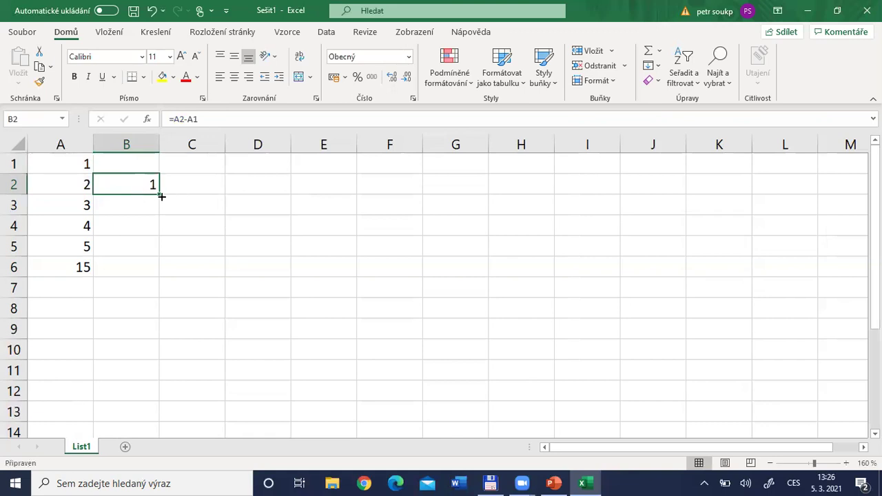
Fill the subtraction formula from cell B2 into B3 and check the references of the copied formula
{"action": "left_click", "coordinate": [128, 209]}
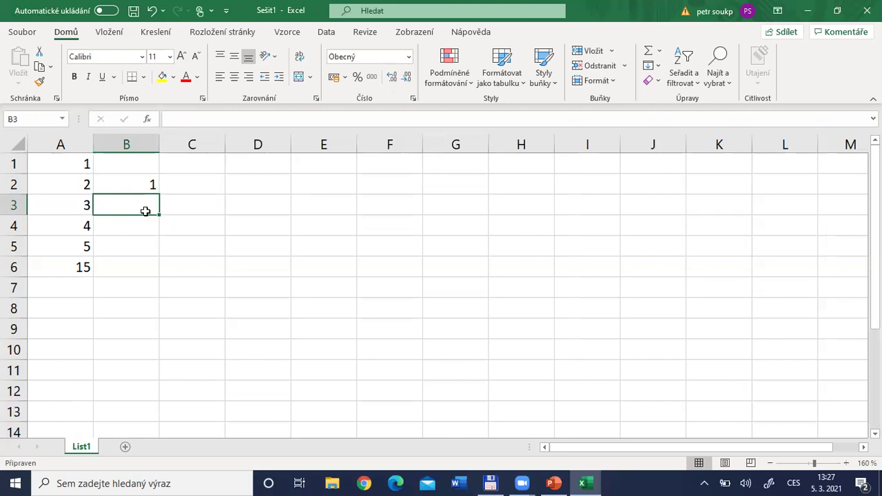
{"action": "left_click", "coordinate": [65, 206]}
{"action": "left_click", "coordinate": [66, 188]}
{"action": "key", "text": "Return"}
{"action": "left_click", "coordinate": [128, 181]}
{"action": "mouse_move", "coordinate": [157, 196]}
{"action": "left_mouse_down"}
{"action": "mouse_move", "coordinate": [159, 209]}
{"action": "mouse_move", "coordinate": [152, 205]}
{"action": "left_mouse_up"}
{"action": "left_click", "coordinate": [139, 206]}
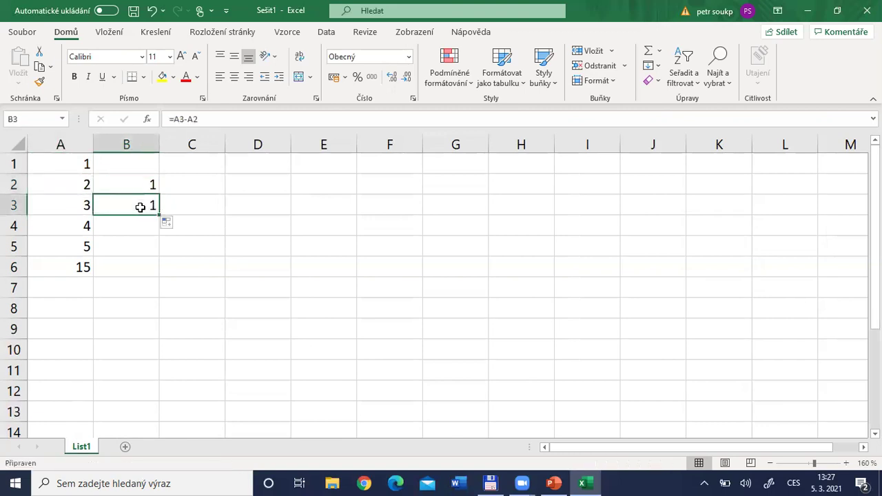
{"action": "double_click", "coordinate": [140, 207]}
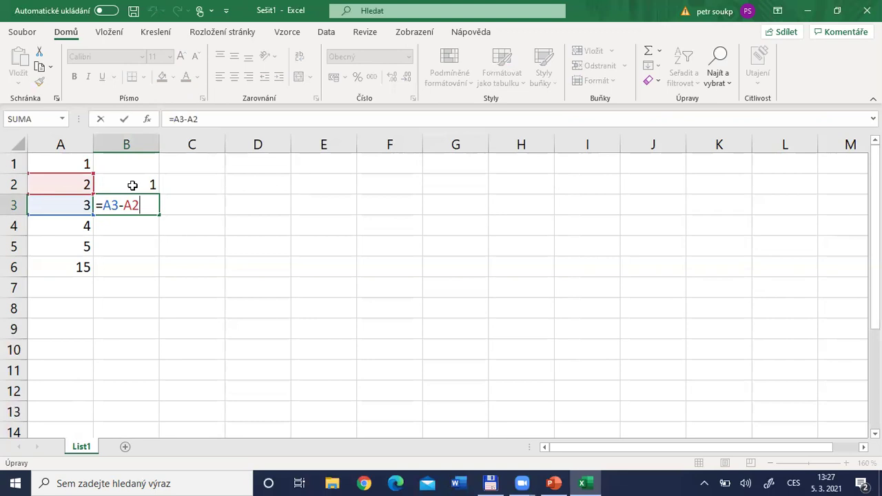
{"action": "key", "text": "ctrl+Return"}
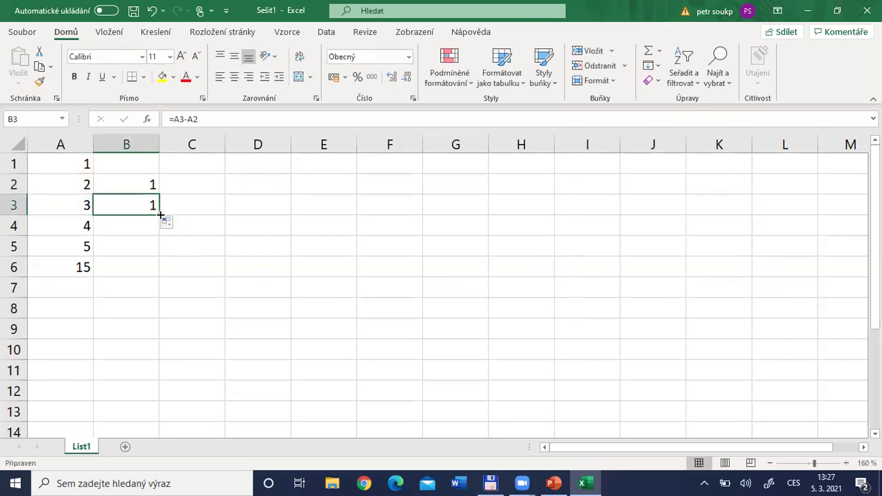
Fill the formula from cell B3 down to B5 and check the references used in B5
{"action": "left_click_drag", "start_coordinate": [161, 215], "coordinate": [159, 260]}
{"action": "left_click", "coordinate": [127, 240]}
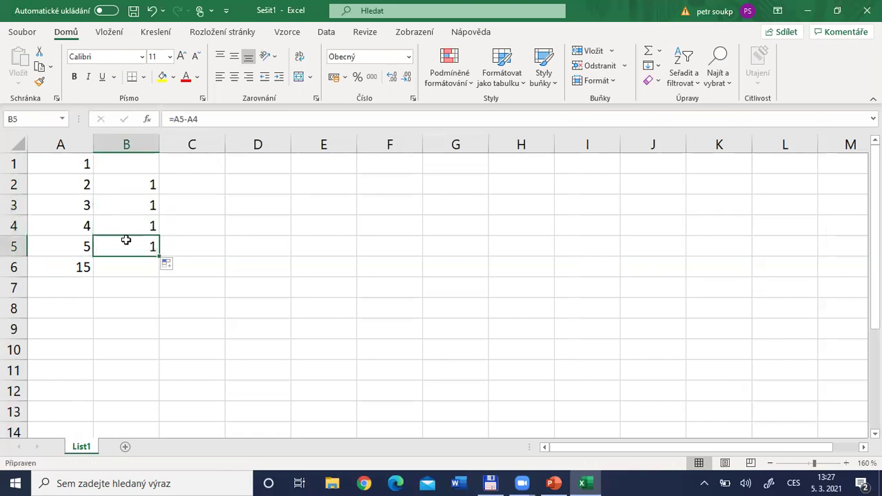
{"action": "double_click", "coordinate": [127, 240]}
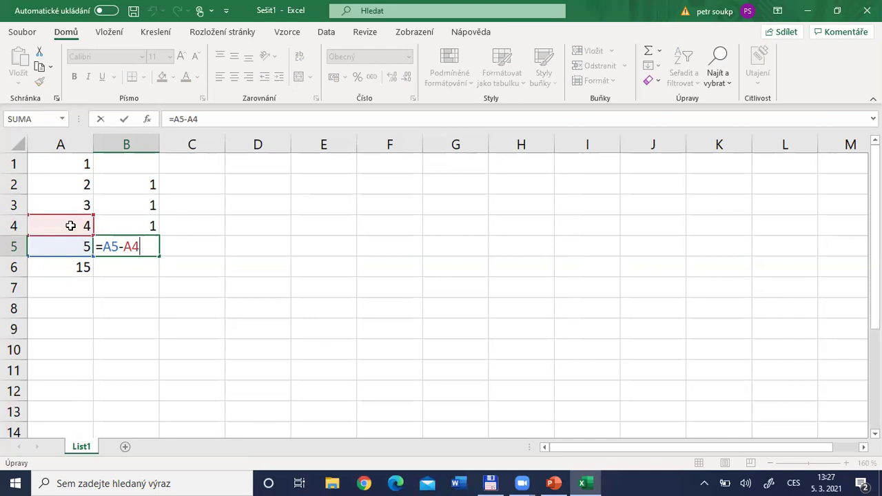
{"action": "key", "text": "ctrl+Return"}
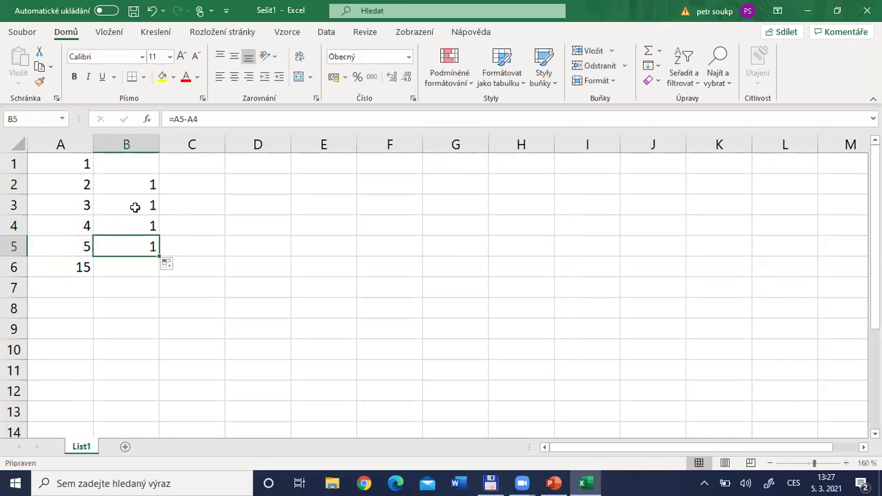
Compare the cell references inside the formulas in B2 and B3, leaving both formulas as they are
{"action": "left_click", "coordinate": [138, 185]}
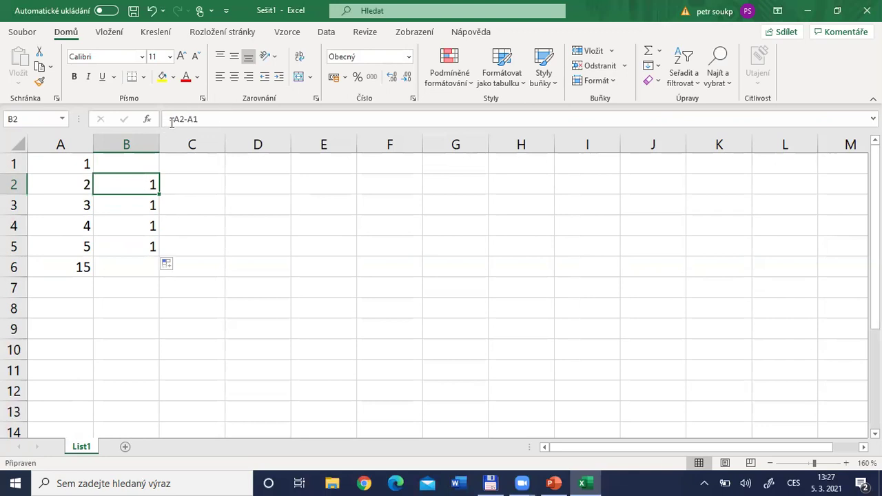
{"action": "key", "text": "F2"}
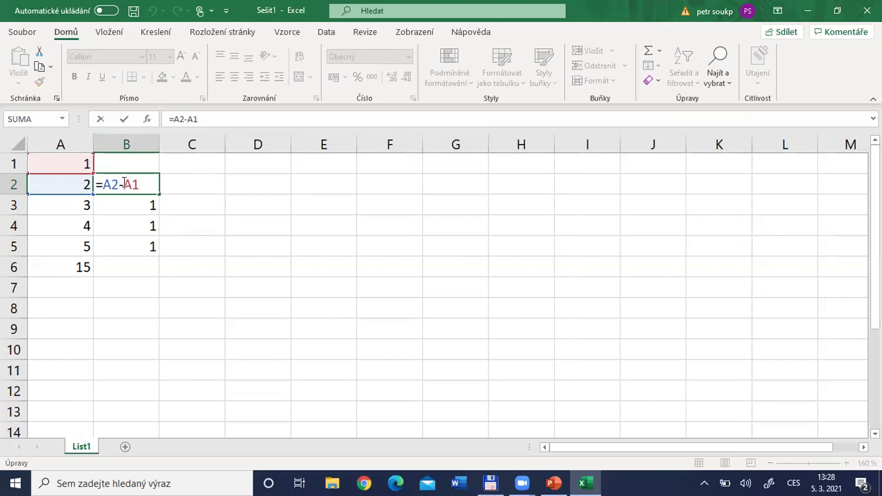
{"action": "key", "text": "ctrl+Return"}
{"action": "left_click", "coordinate": [138, 205]}
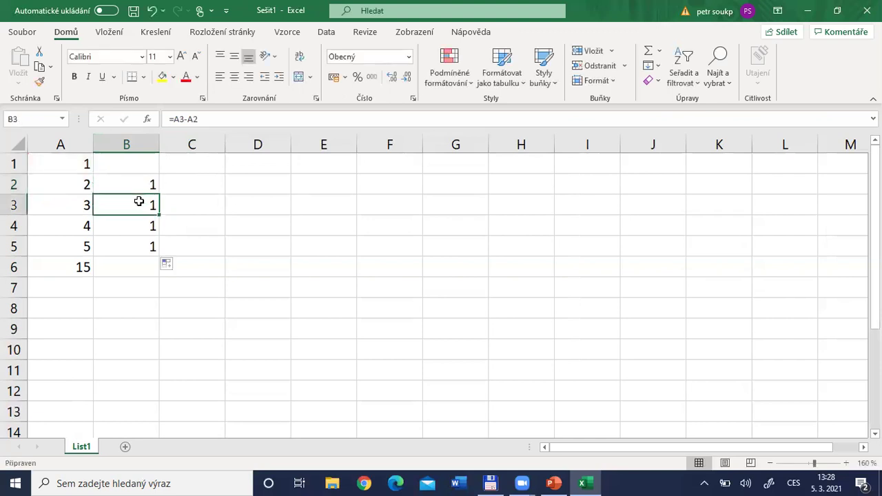
{"action": "double_click", "coordinate": [140, 205]}
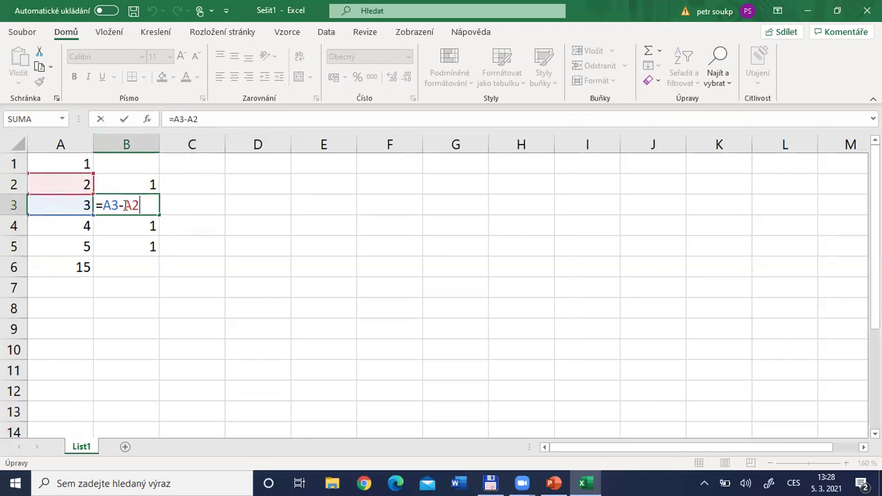
{"action": "key", "text": "ctrl+Return"}
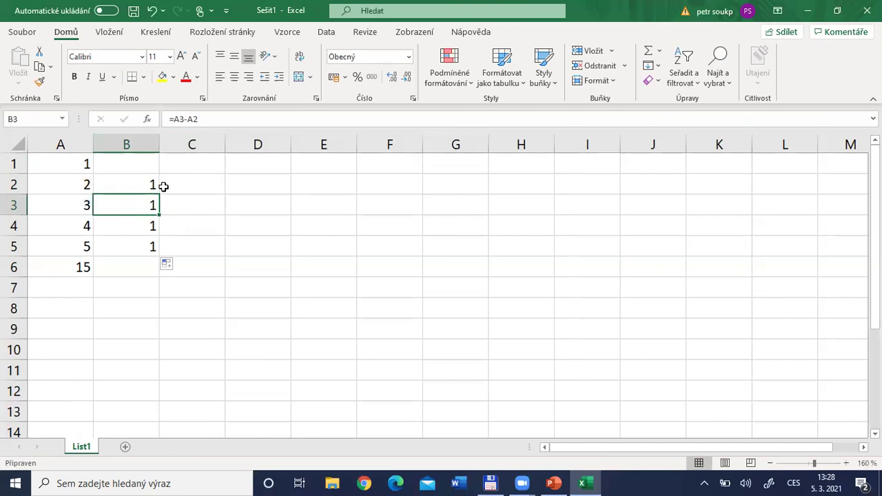
{"action": "left_click", "coordinate": [105, 189]}
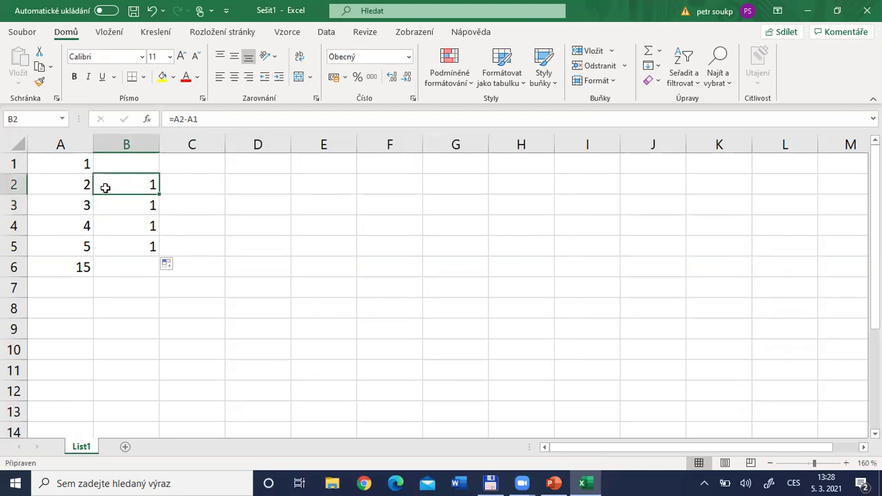
{"action": "left_click", "coordinate": [174, 118]}
{"action": "mouse_move", "coordinate": [174, 119]}
{"action": "left_mouse_down"}
{"action": "mouse_move", "coordinate": [237, 119]}
{"action": "mouse_move", "coordinate": [178, 119]}
{"action": "left_mouse_up"}
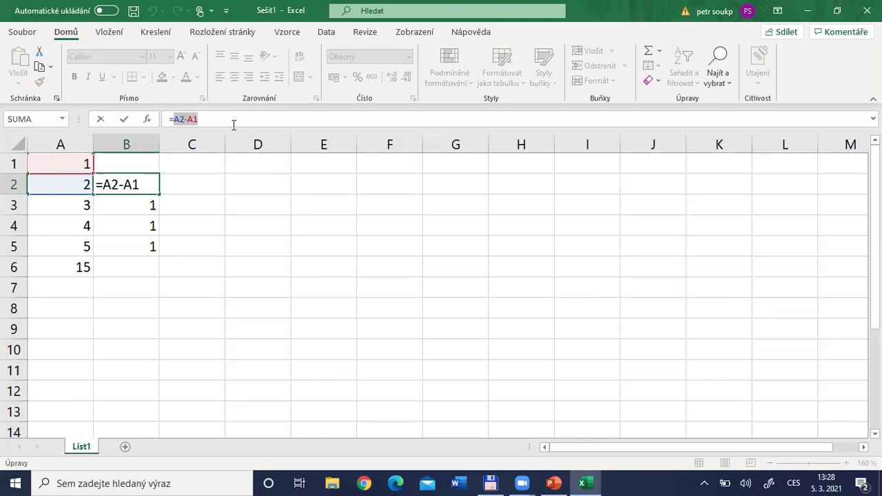
{"action": "key", "text": "Escape"}
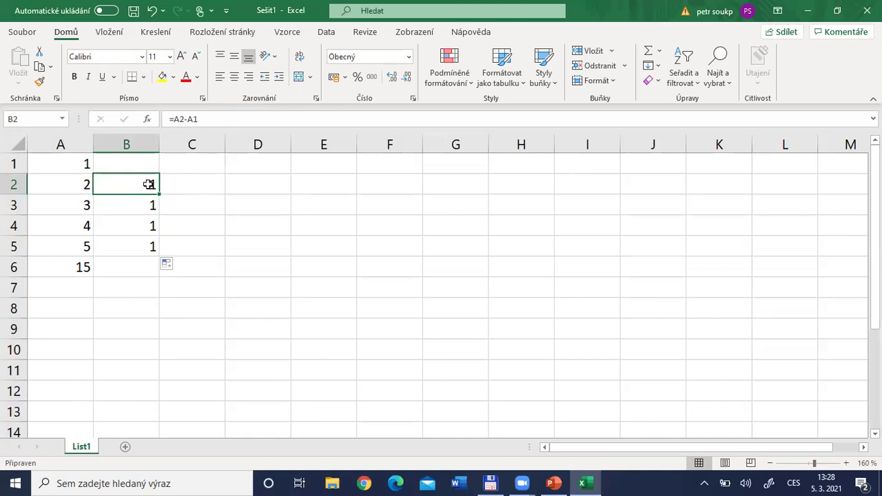
Examine how the column B differences relate to the values in column A, including the starting value in A1
{"action": "left_click", "coordinate": [76, 180]}
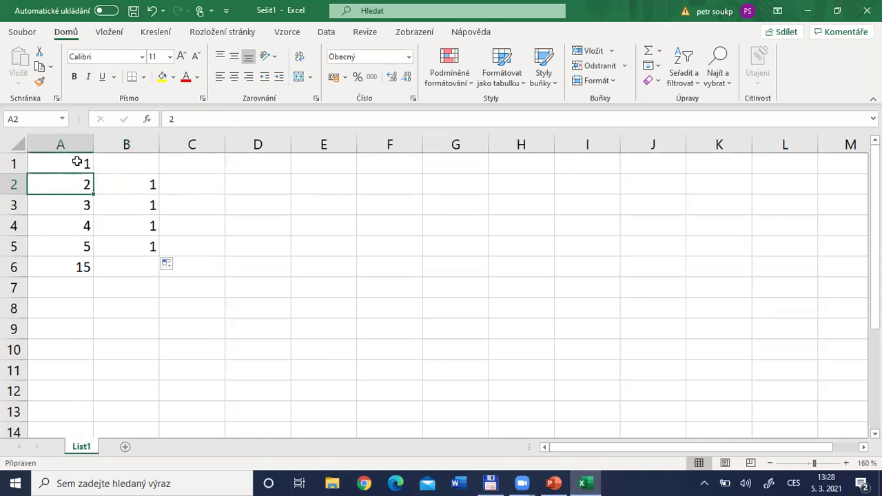
{"action": "left_click", "coordinate": [77, 160]}
{"action": "left_click", "coordinate": [129, 203]}
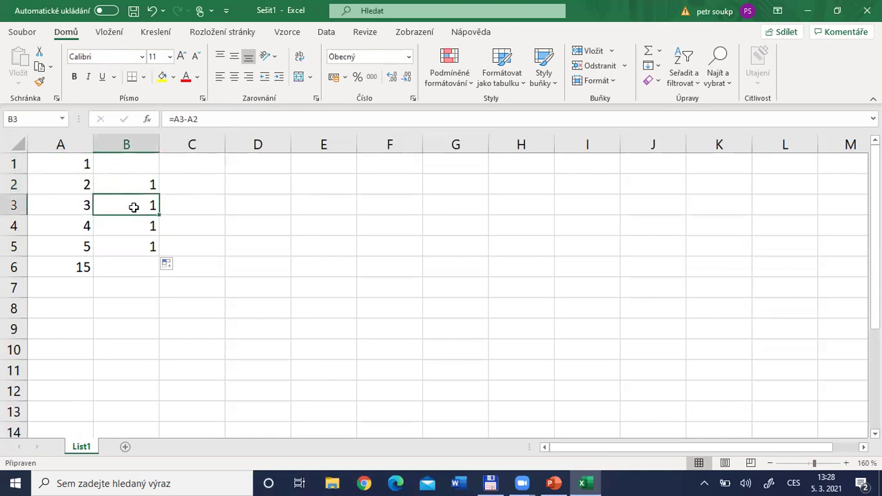
{"action": "left_click", "coordinate": [75, 203]}
{"action": "left_click", "coordinate": [76, 164]}
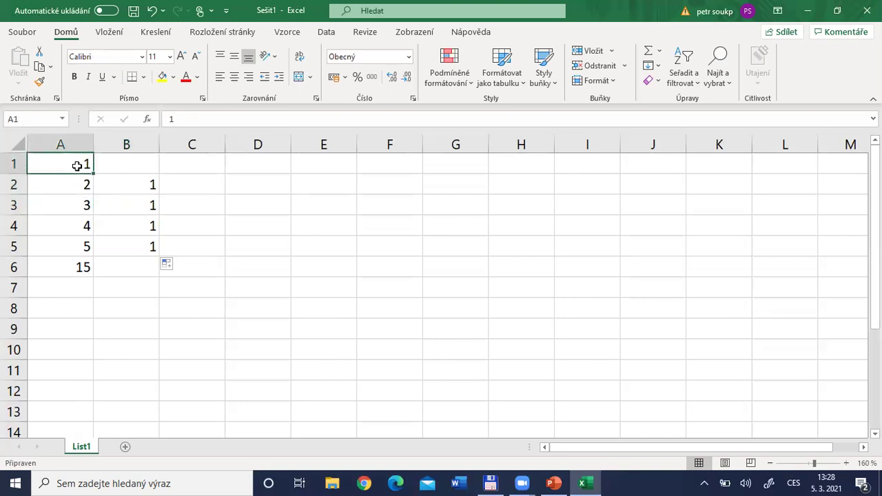
{"action": "left_click", "coordinate": [136, 223]}
{"action": "left_click", "coordinate": [139, 241]}
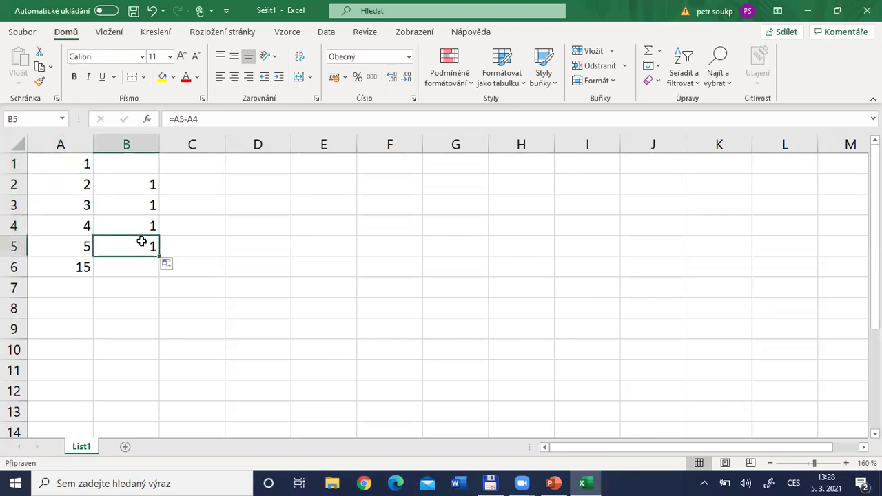
{"action": "left_click", "coordinate": [134, 184]}
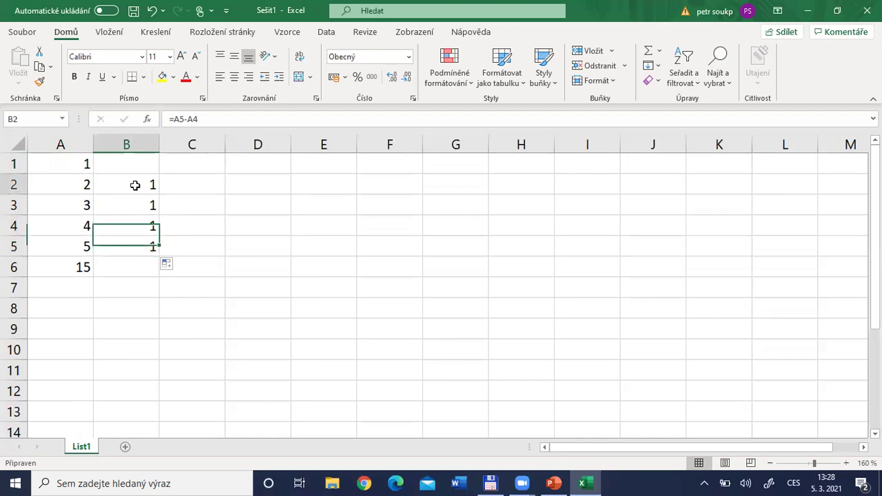
{"action": "left_click", "coordinate": [80, 191]}
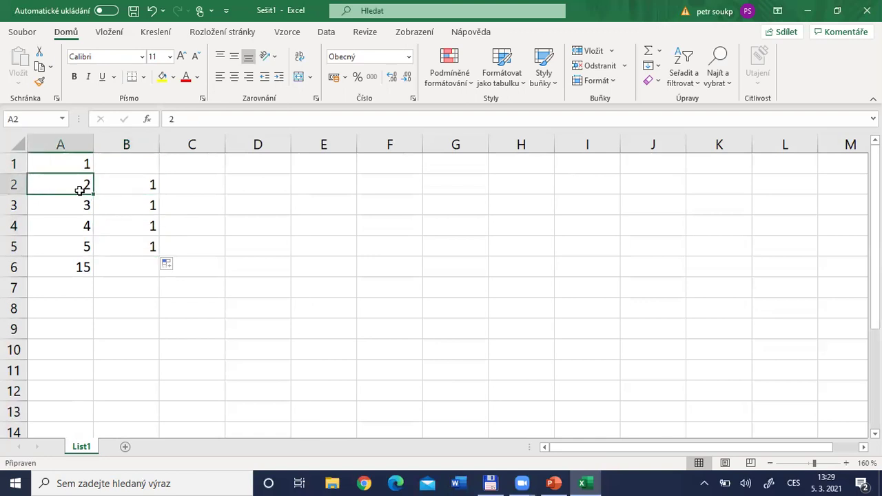
{"action": "left_click", "coordinate": [73, 164]}
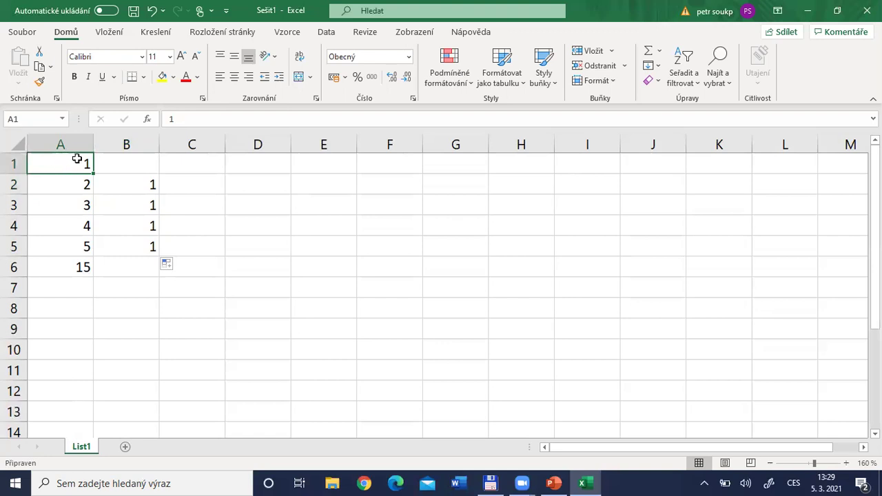
Cycle the A1 reference in cell B2 through its absolute and relative forms and store the formula as =A2-A$1
{"action": "left_click", "coordinate": [144, 184]}
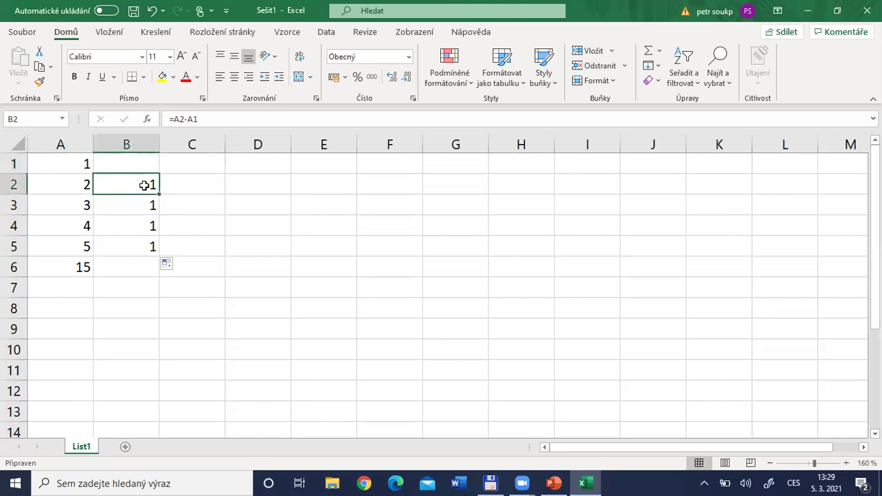
{"action": "double_click", "coordinate": [144, 185]}
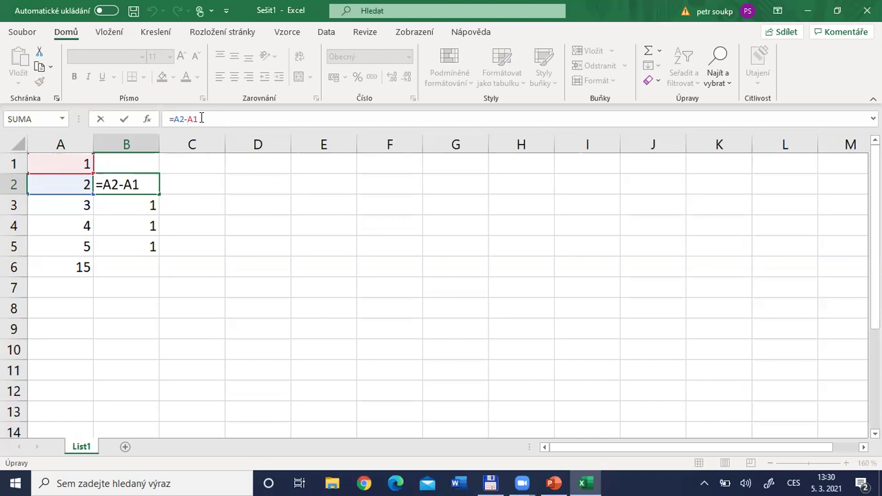
{"action": "key", "text": "F4"}
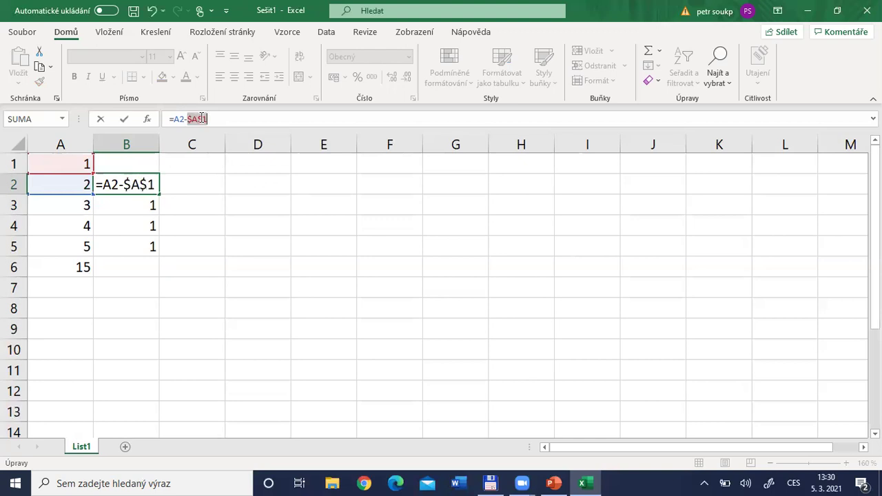
{"action": "key", "text": "F4"}
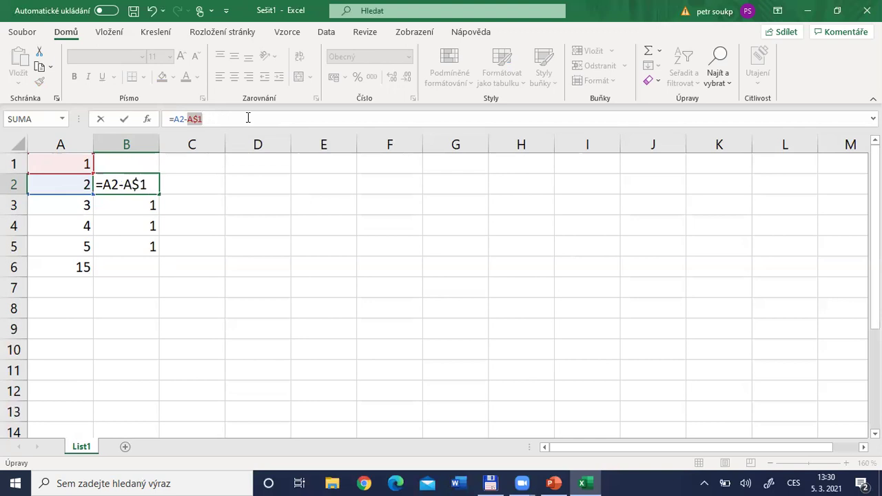
{"action": "key", "text": "F4"}
{"action": "key", "text": "F4"}
{"action": "key", "text": "F4"}
{"action": "key", "text": "F4"}
{"action": "key", "text": "Return"}
{"action": "key", "text": "Up"}
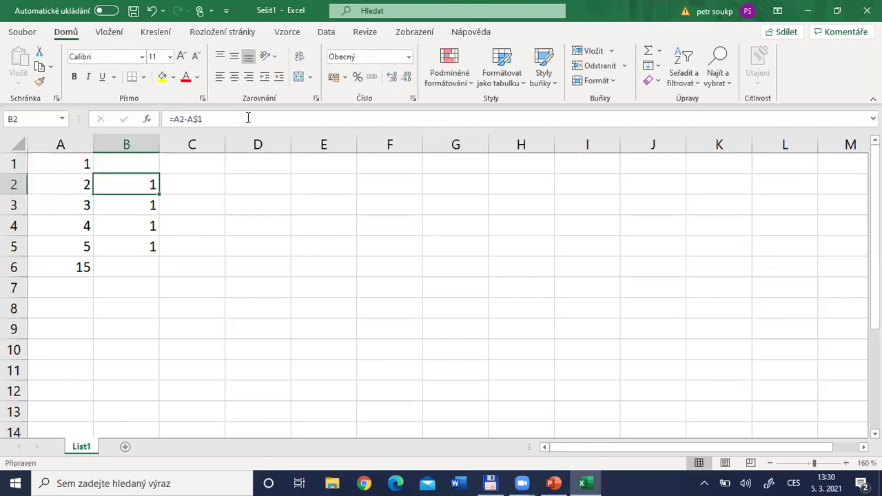
Examine the edited formula in cell B2 alongside the value in its relatively referenced cell A2
{"action": "left_click", "coordinate": [73, 184]}
{"action": "left_click", "coordinate": [150, 181]}
{"action": "left_click", "coordinate": [76, 183]}
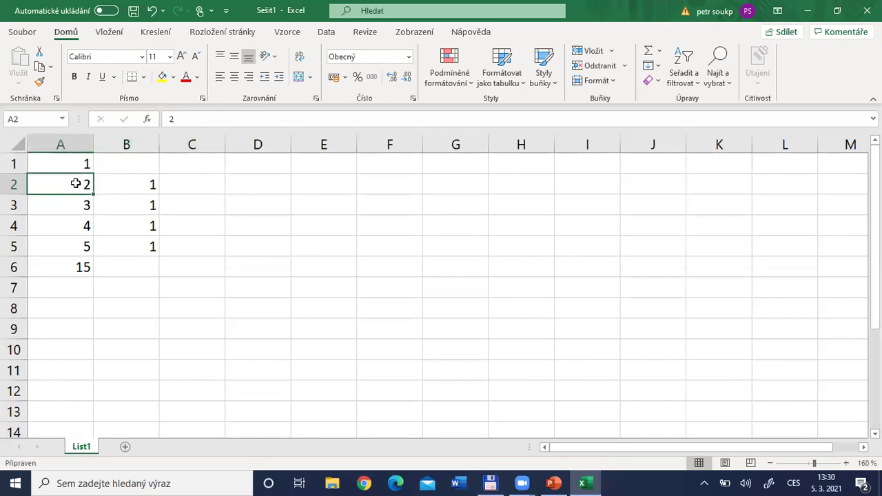
Copy the formula in cell B2 down through cell B5
{"action": "left_click", "coordinate": [62, 160]}
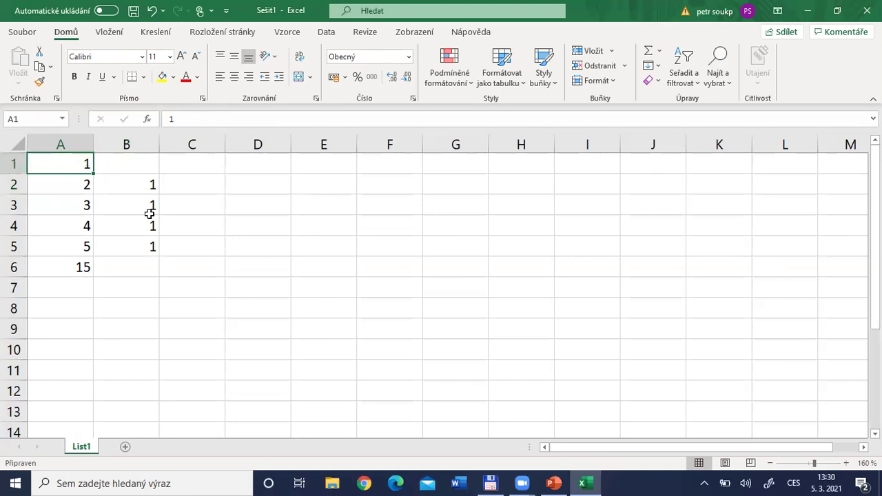
{"action": "left_click", "coordinate": [144, 181]}
{"action": "left_click_drag", "start_coordinate": [158, 193], "coordinate": [165, 255]}
Inspect which cells the copied formulas in B3, B4 and B5 refer to, leaving the formulas as they are
{"action": "left_click", "coordinate": [138, 203]}
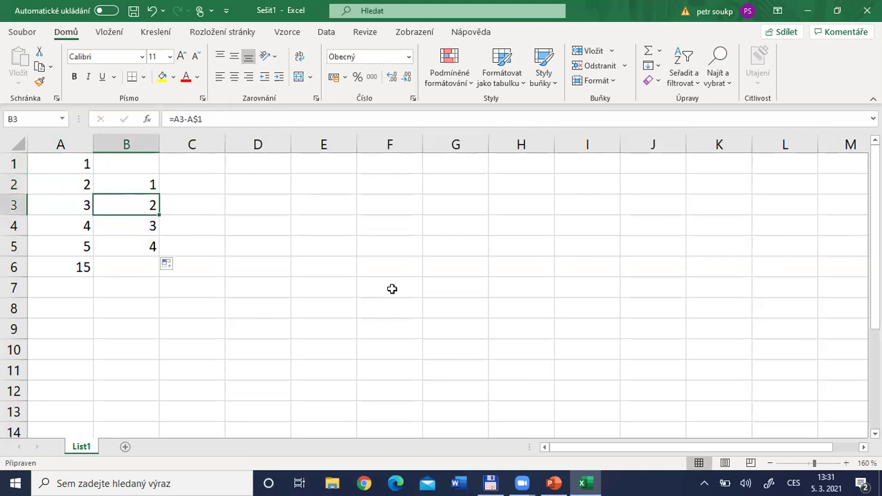
{"action": "key", "text": "F2"}
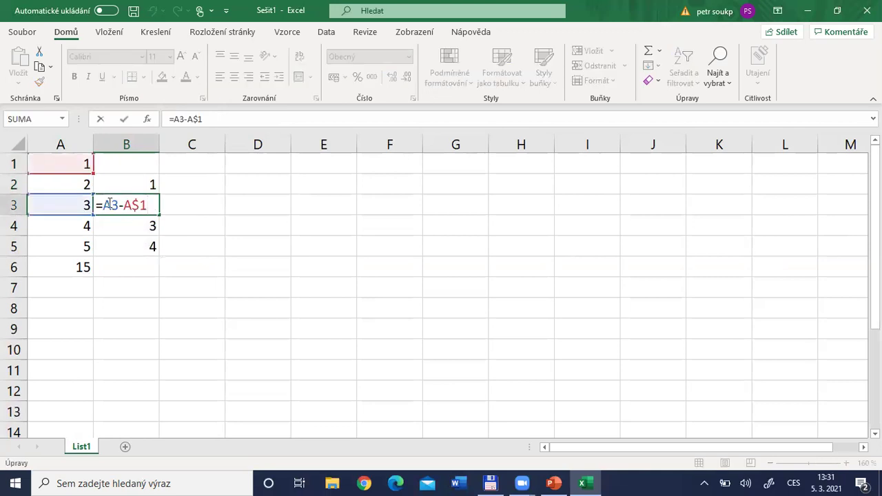
{"action": "key", "text": "Escape"}
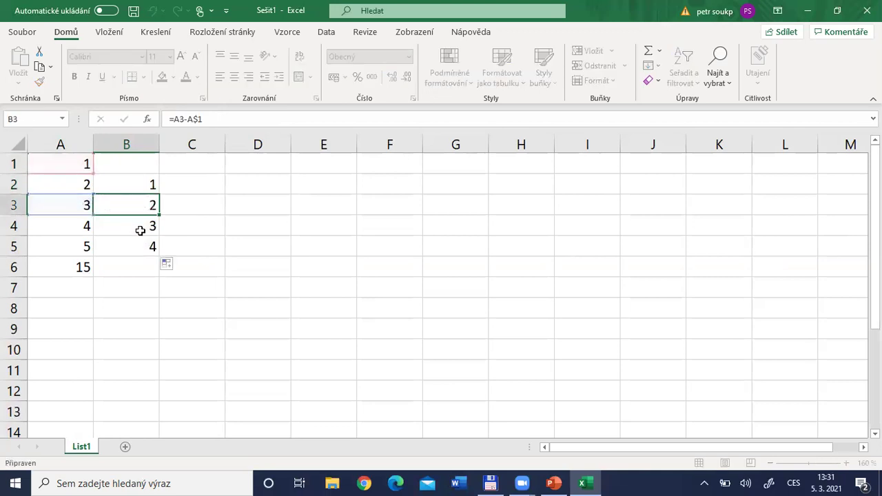
{"action": "left_click", "coordinate": [140, 230]}
{"action": "key", "text": "F2"}
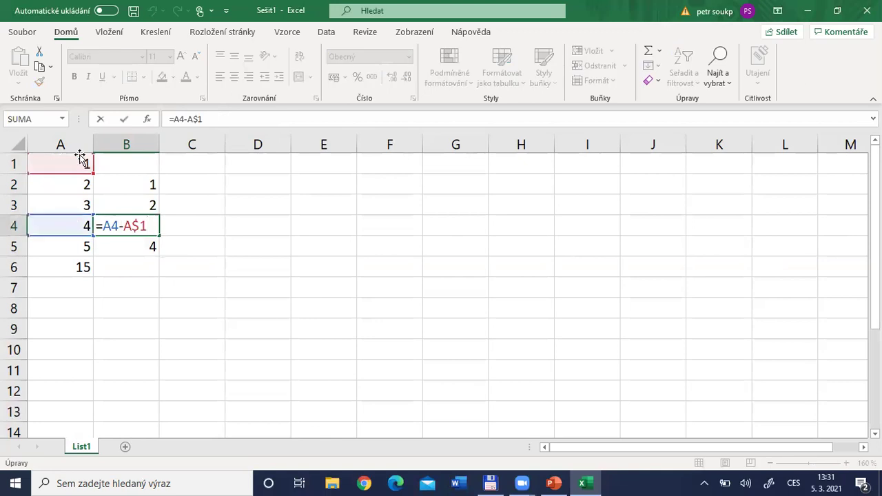
{"action": "key", "text": "Escape"}
{"action": "left_click", "coordinate": [142, 246]}
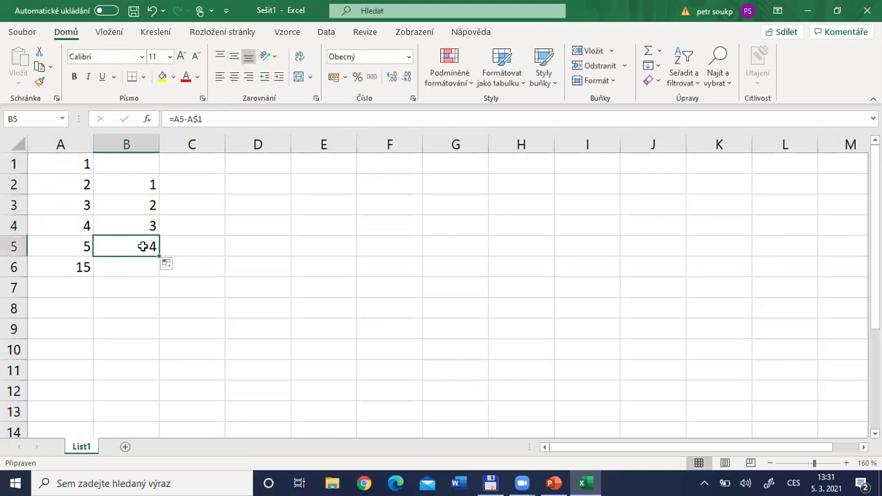
{"action": "key", "text": "F2"}
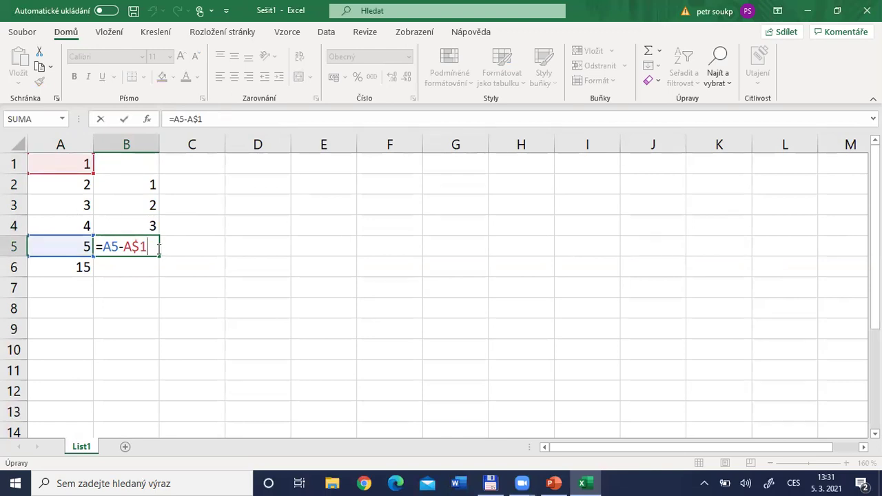
{"action": "key", "text": "ctrl+Return"}
Compare the formula in B2 with the column A values in A2, A3 and A4 that the relative reference steps through
{"action": "key", "text": "Up"}
{"action": "key", "text": "Up"}
{"action": "key", "text": "Up"}
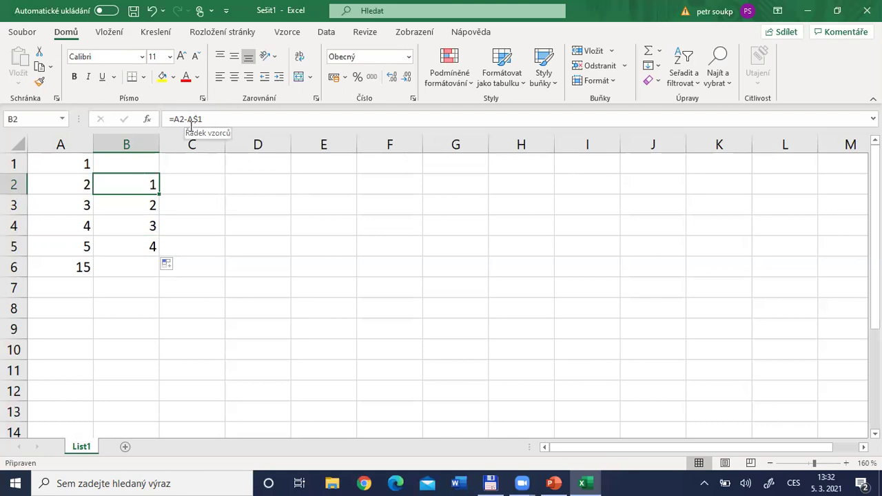
{"action": "left_click", "coordinate": [71, 183]}
{"action": "left_click", "coordinate": [71, 204]}
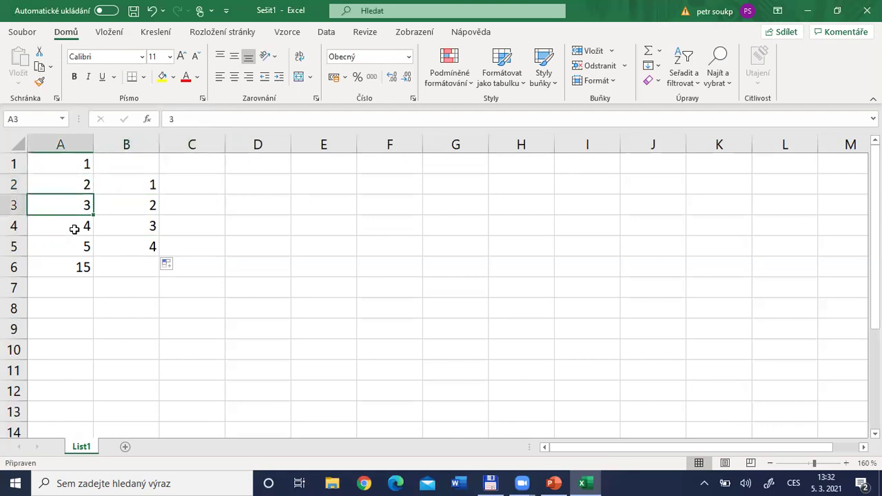
{"action": "left_click", "coordinate": [75, 229]}
{"action": "left_click", "coordinate": [150, 189]}
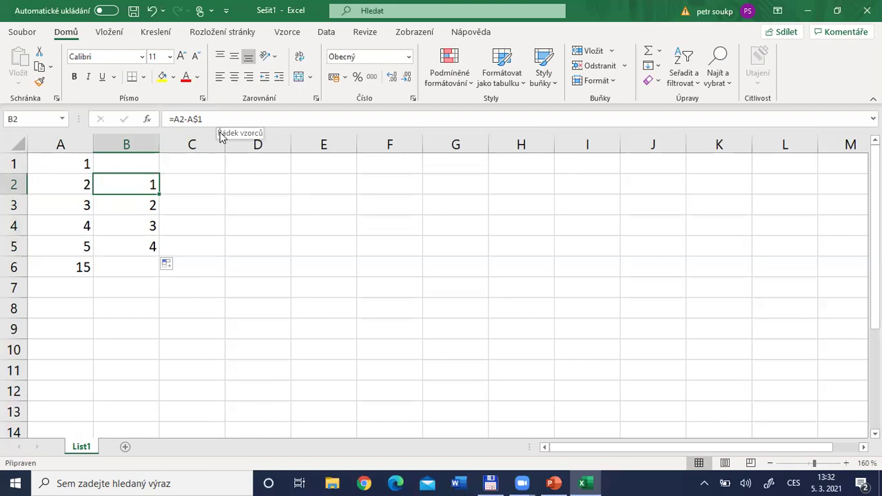
Clear the contents of the range A1:B6 and return to cell A1
{"action": "key", "text": "Up"}
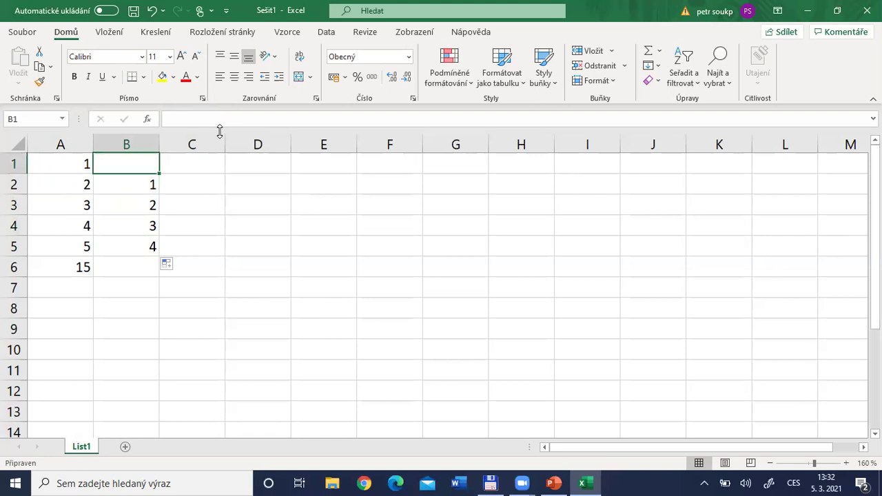
{"action": "key", "text": "Left"}
{"action": "key", "text": "shift+Right"}
{"action": "key", "text": "shift+Down"}
{"action": "key", "text": "shift+Down"}
{"action": "key", "text": "shift+Down"}
{"action": "key", "text": "shift+Down"}
{"action": "key", "text": "shift+Down"}
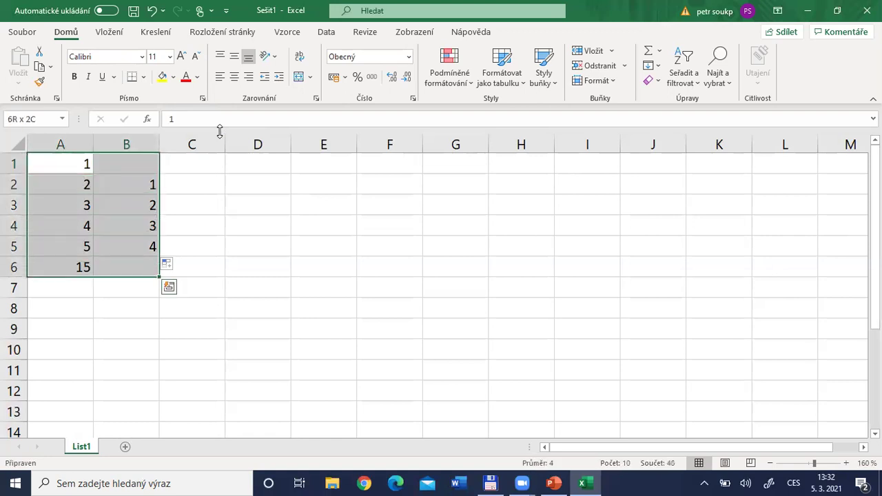
{"action": "key", "text": "Delete"}
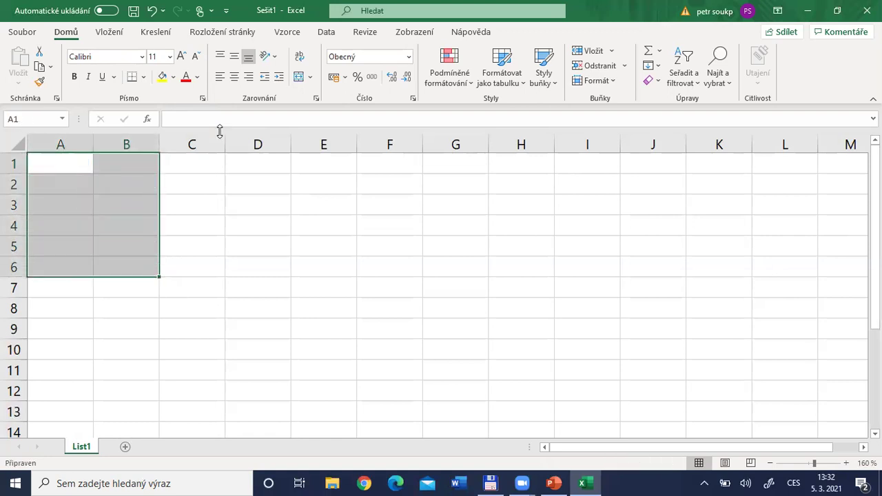
{"action": "key", "text": "Down"}
{"action": "key", "text": "Up"}
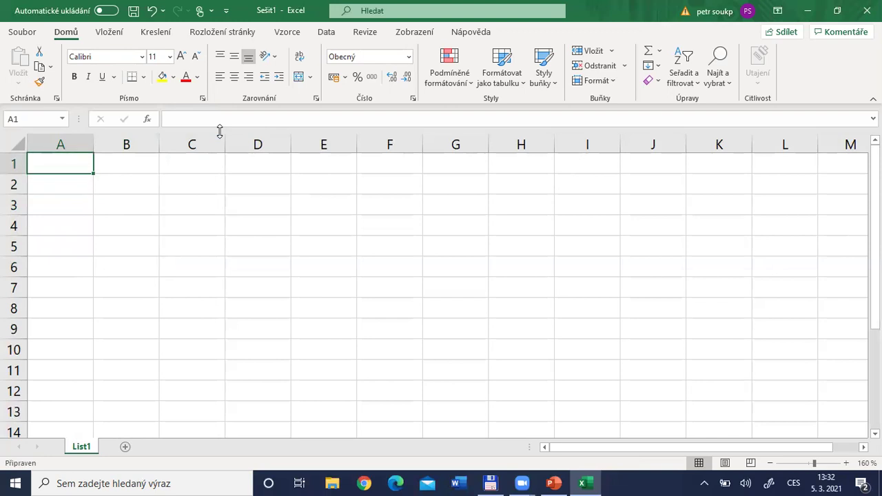
Switch to the PowerPoint presentation and show the section slide "2. Nominální proměnné"
{"action": "key", "text": "alt+Tab"}
{"action": "key", "text": "alt+Tab"}
{"action": "scroll", "coordinate": [220, 138], "scroll_direction": "down", "scroll_amount": 2}
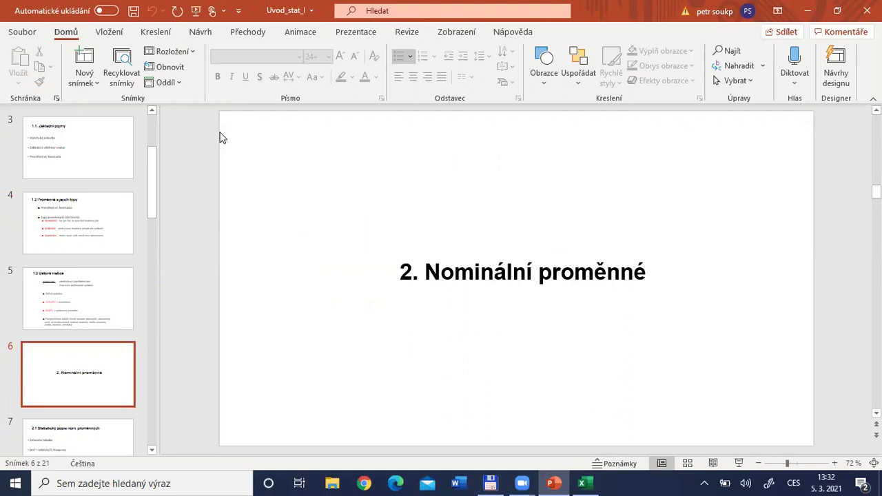
Switch back to the Excel workbook and enter the column heading "pohlavi" in cell A1
{"action": "key", "text": "alt+Tab"}
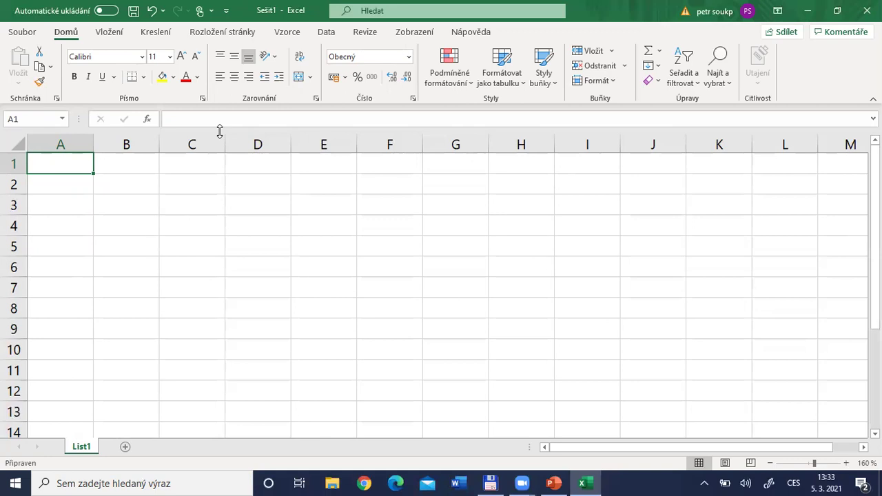
{"action": "type", "text": "pohlavi"}
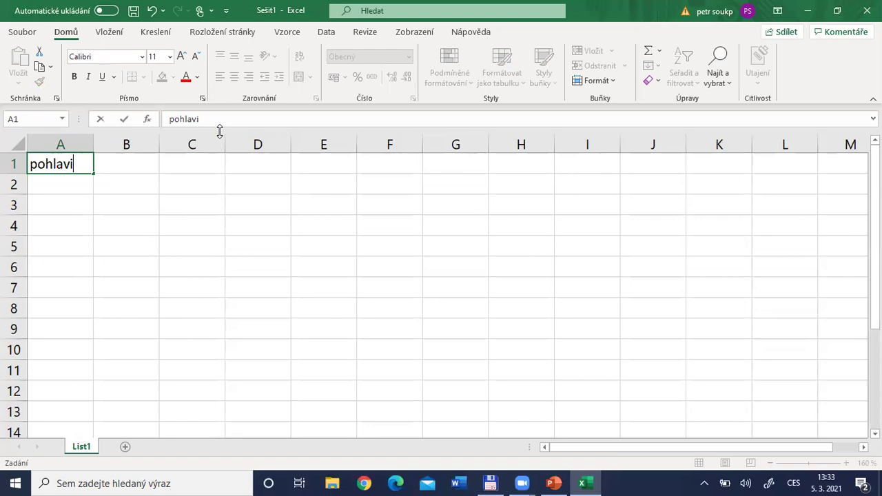
{"action": "key", "text": "Tab"}
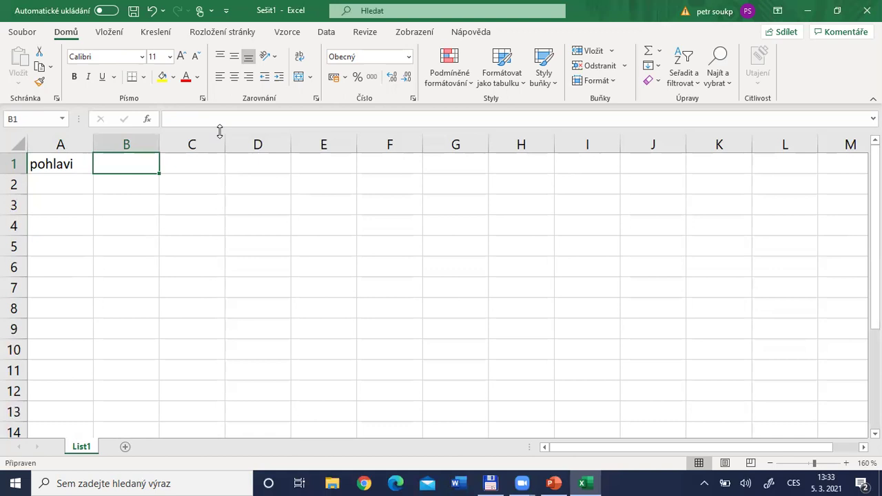
Enter the heading "spok s online vyukou" in cell B1 and widen column B to fit the text
{"action": "type", "text": "spok "}
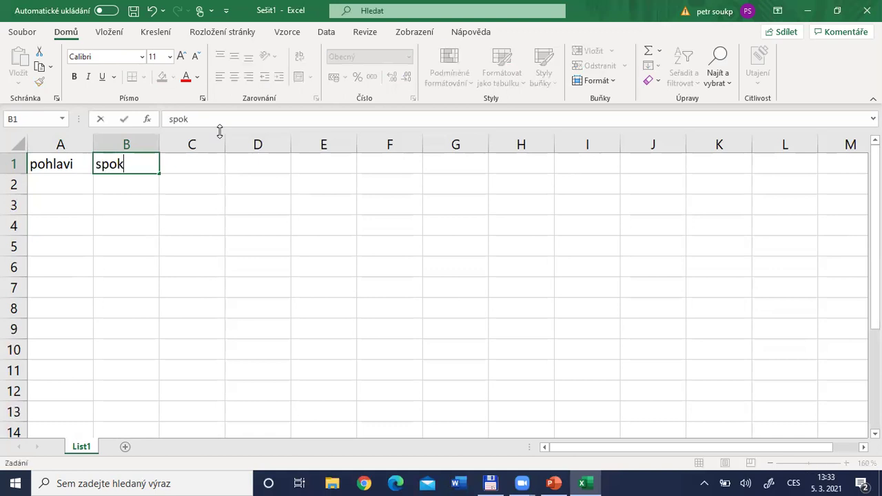
{"action": "type", "text": "s onloon"}
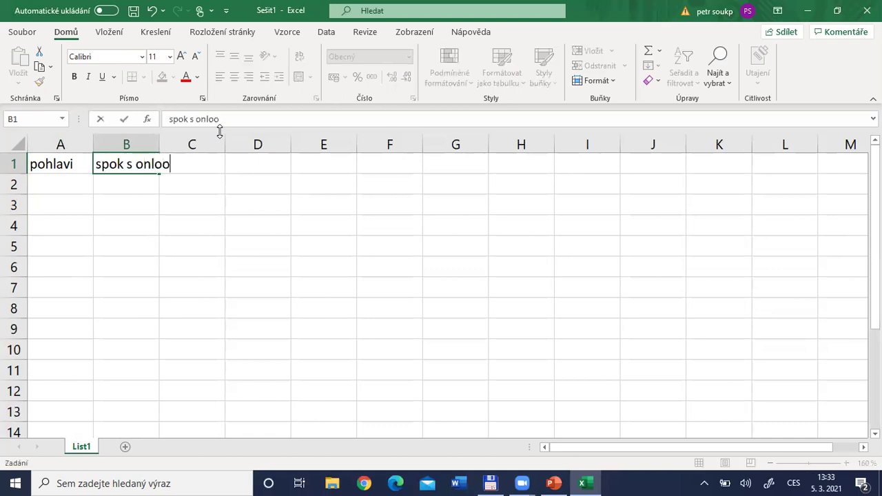
{"action": "key", "text": "BackSpace"}
{"action": "key", "text": "BackSpace"}
{"action": "key", "text": "BackSpace"}
{"action": "type", "text": "ie"}
{"action": "key", "text": "BackSpace"}
{"action": "type", "text": "ne vyukou"}
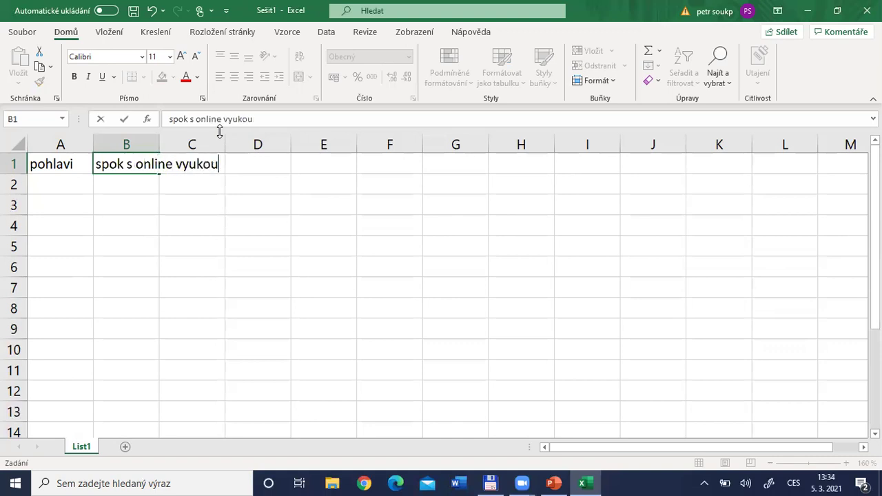
{"action": "key", "text": "Return"}
{"action": "key", "text": "Up"}
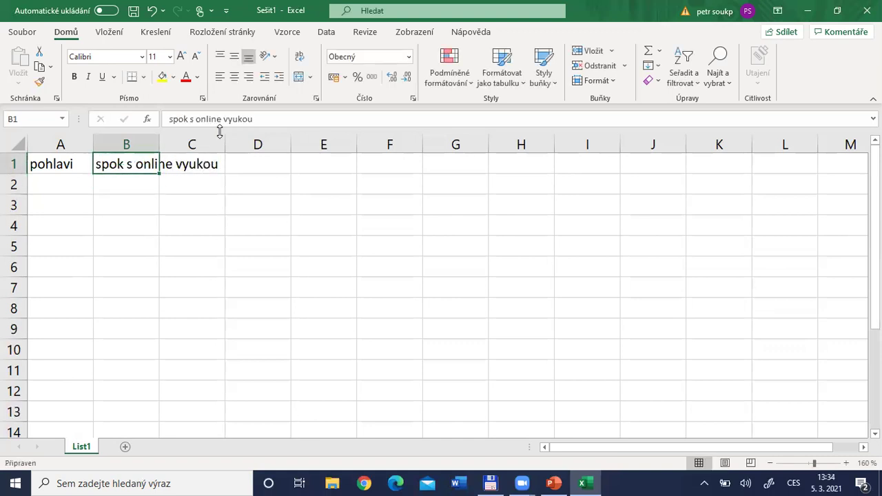
{"action": "left_click_drag", "start_coordinate": [157, 145], "coordinate": [226, 145]}
Enter the column heading "vyska" in cell C1
{"action": "left_click", "coordinate": [254, 162]}
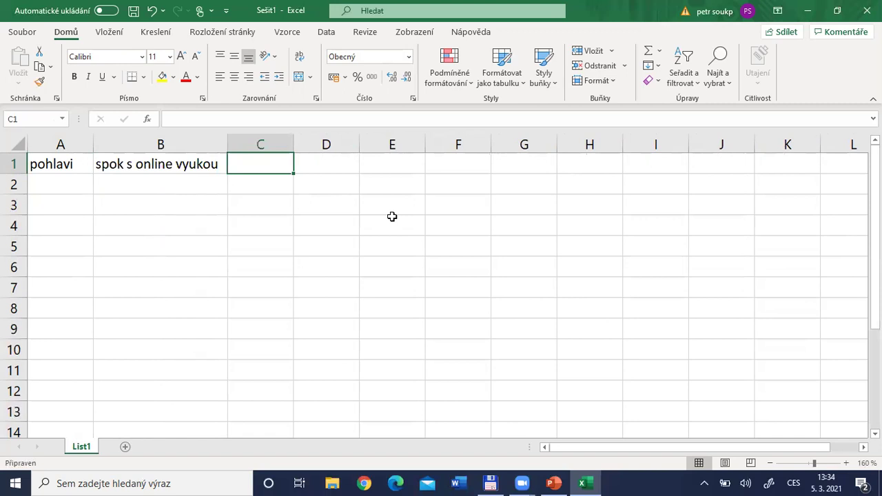
{"action": "type", "text": "vy"}
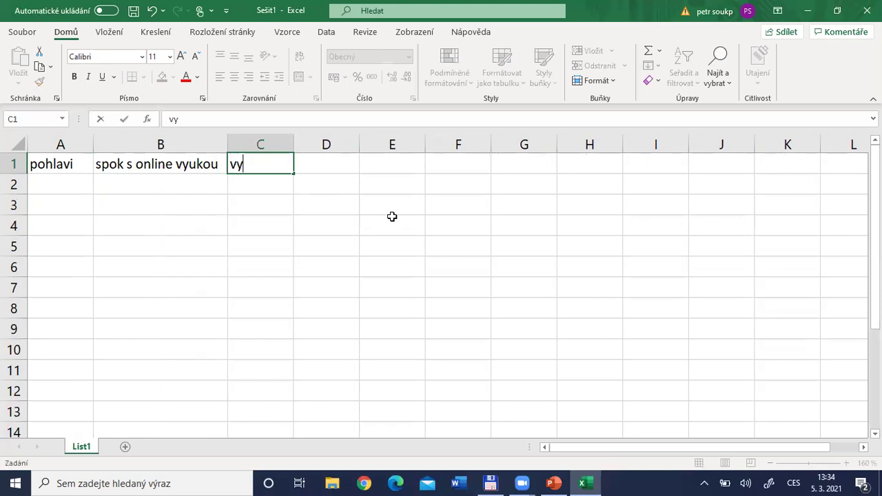
{"action": "type", "text": "ska"}
{"action": "key", "text": "Return"}
{"action": "key", "text": "Up"}
{"action": "key", "text": "Left"}
{"action": "key", "text": "Left"}
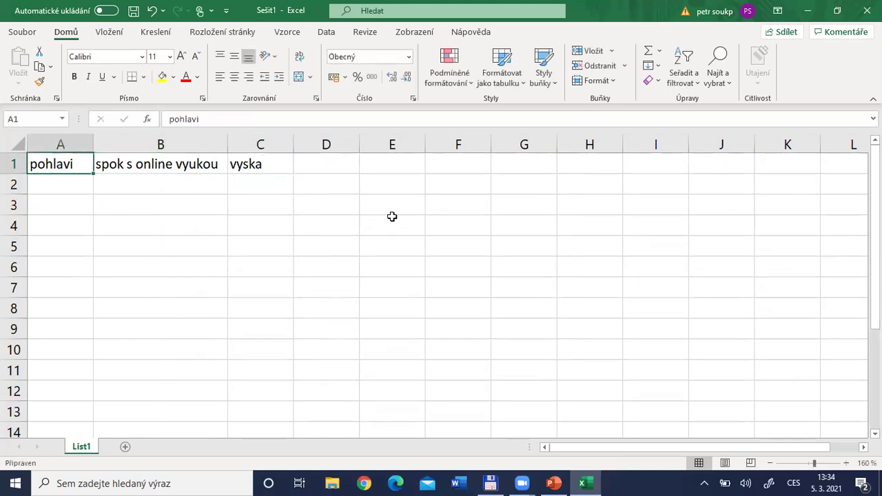
{"action": "key", "text": "Right"}
{"action": "key", "text": "Down"}
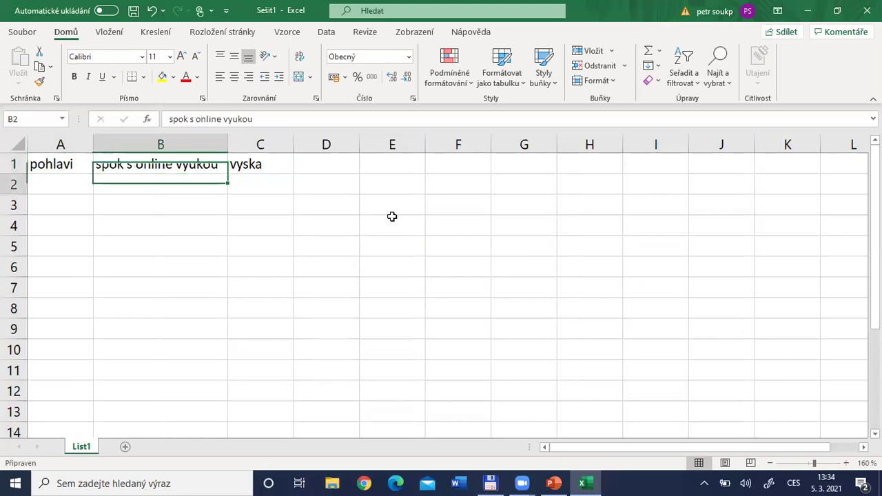
{"action": "key", "text": "Left"}
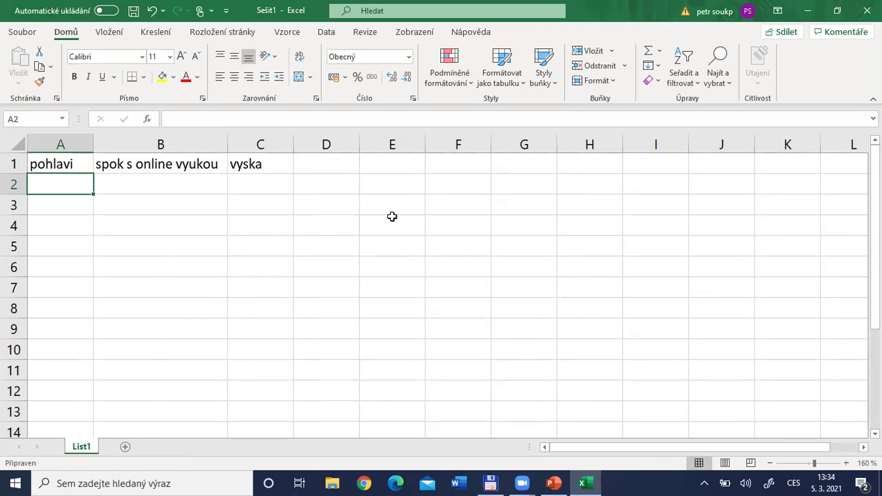
{"action": "left_click", "coordinate": [704, 483]}
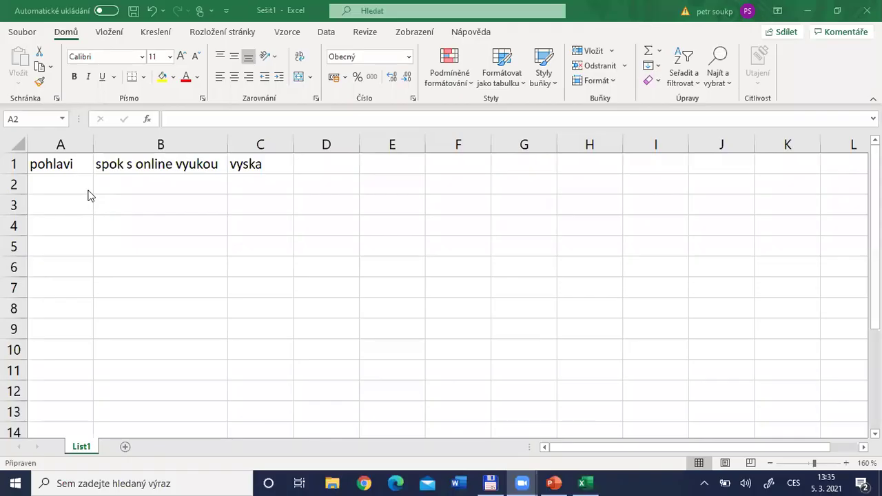
{"action": "left_click", "coordinate": [55, 182]}
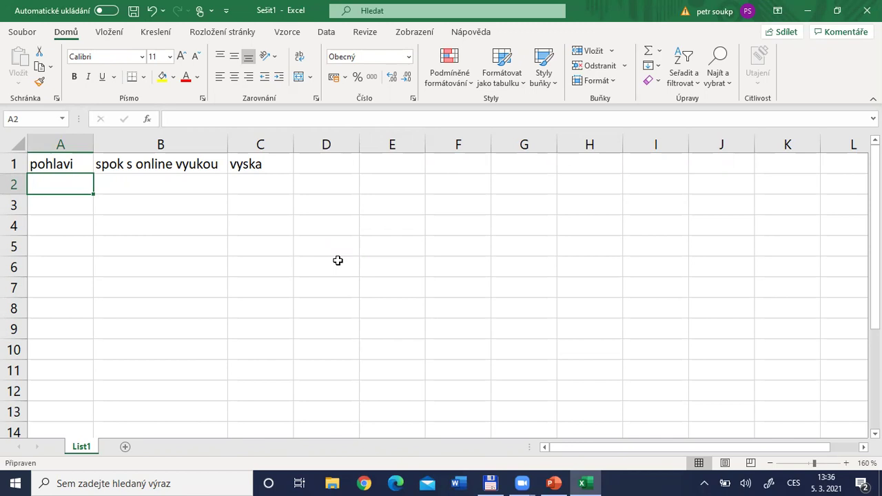
Note the coding key for the sex variable, "1 žena, 2 muž", in cell E2
{"action": "key", "text": "Right"}
{"action": "key", "text": "Right"}
{"action": "key", "text": "Right"}
{"action": "key", "text": "Right"}
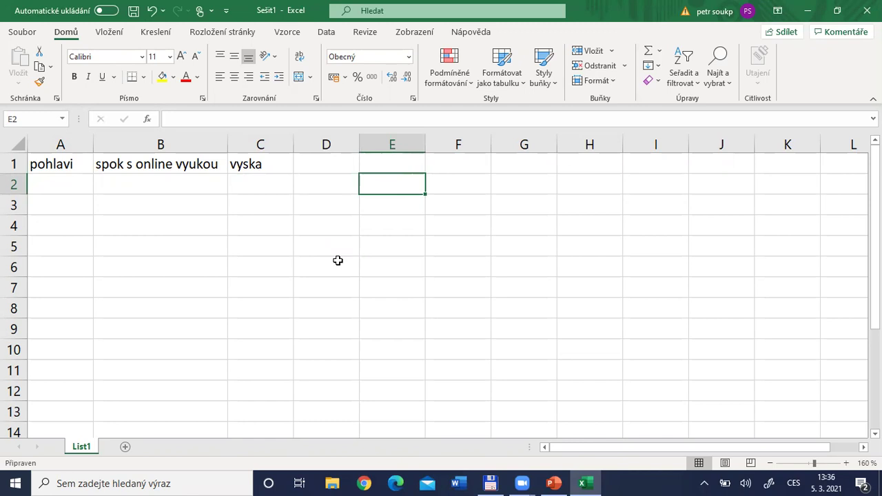
{"action": "type", "text": "1 že"}
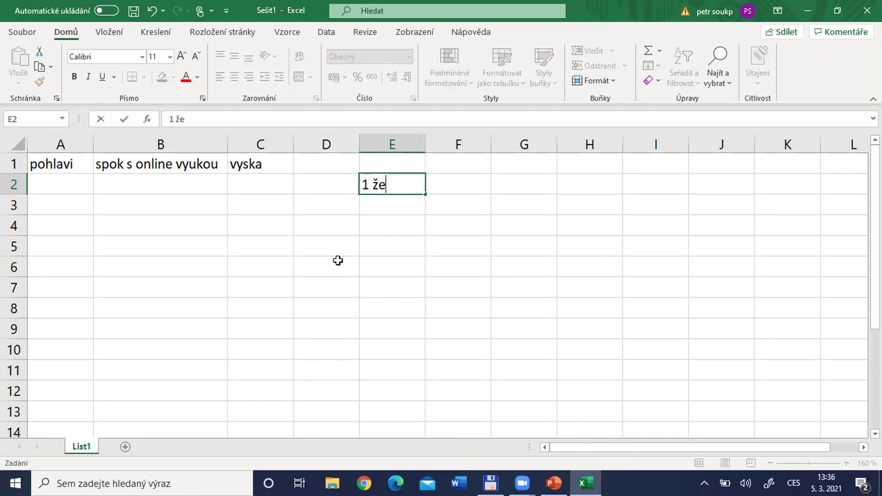
{"action": "type", "text": "na, 2 muž"}
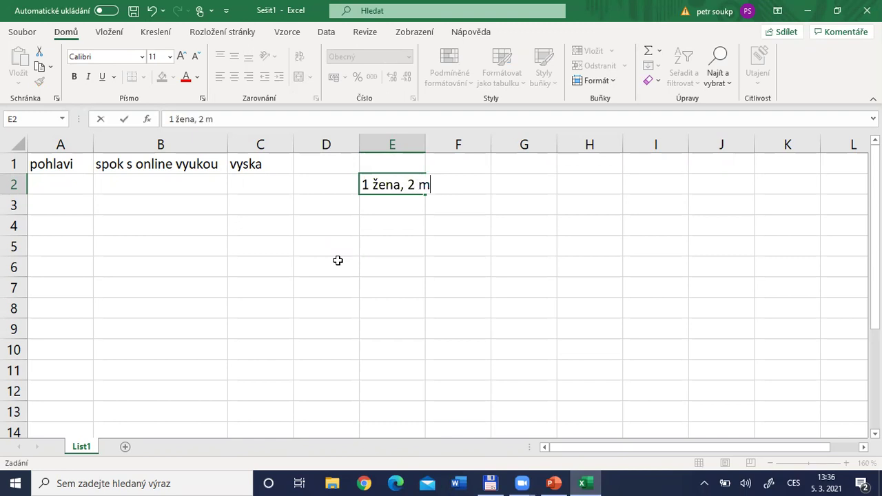
{"action": "key", "text": "Return"}
Enter the code 1 for the first respondent in cell A2 under "pohlavi" and move on to B2
{"action": "key", "text": "Up"}
{"action": "key", "text": "Left"}
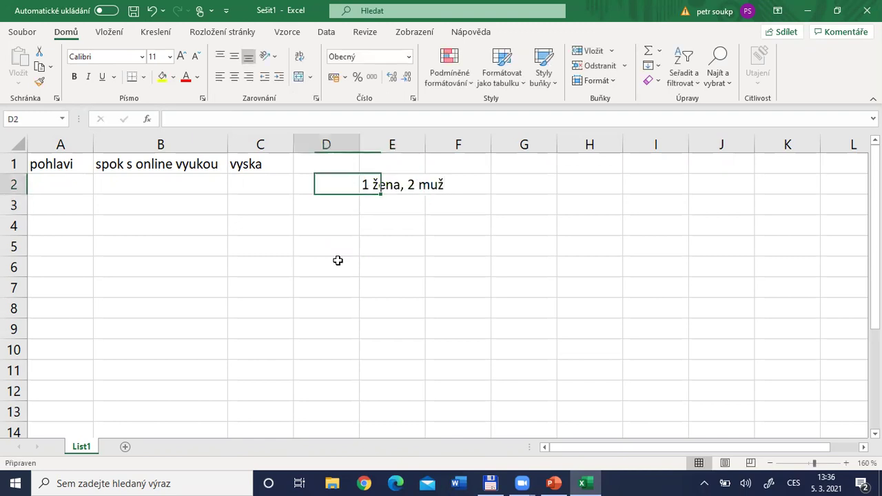
{"action": "key", "text": "Left"}
{"action": "key", "text": "Left"}
{"action": "key", "text": "Left"}
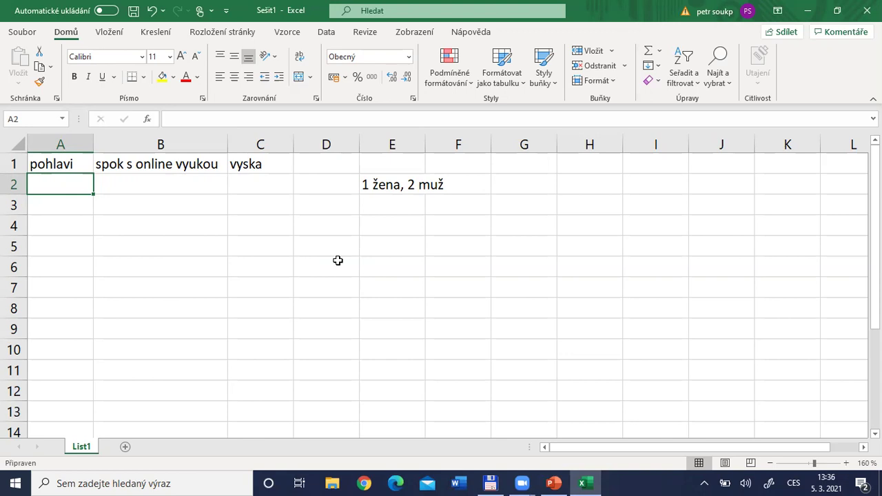
{"action": "type", "text": "1"}
{"action": "key", "text": "Tab"}
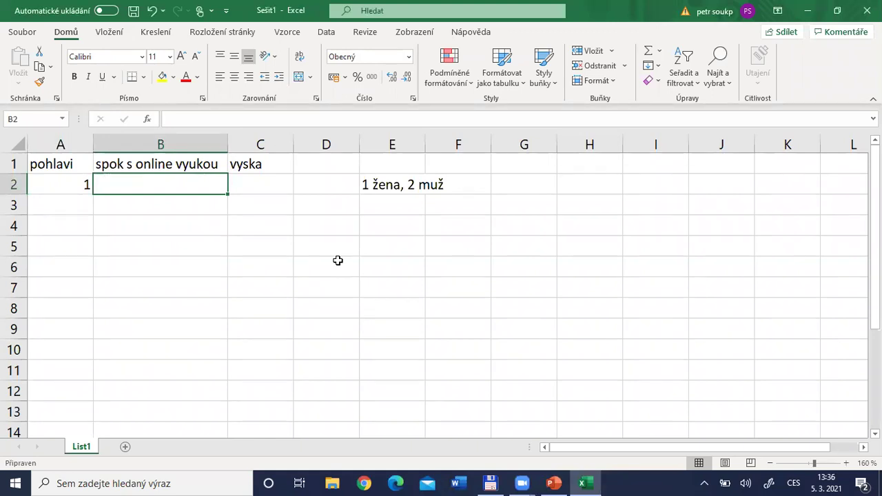
Complete the first respondent's record in row 2 with satisfaction 4 and height 165, ending in cell A3
{"action": "key", "text": "XF86AudioLowerVolume"}
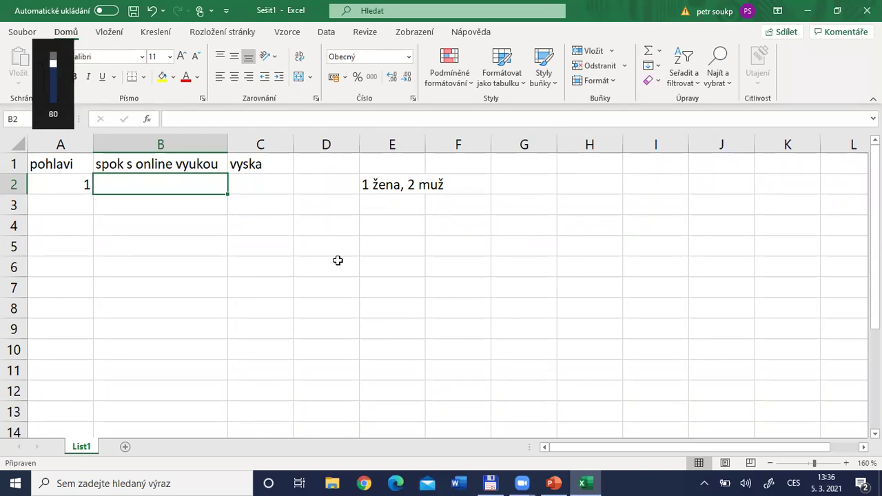
{"action": "type", "text": "4"}
{"action": "key", "text": "Tab"}
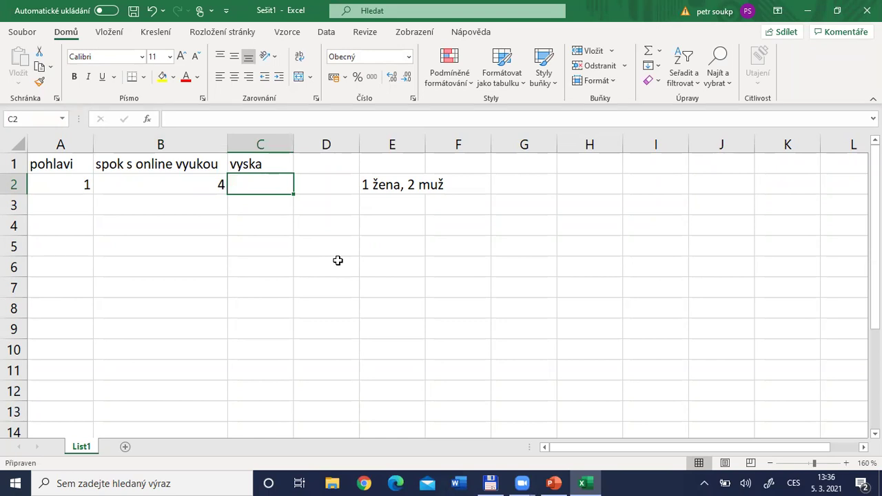
{"action": "type", "text": "165"}
{"action": "key", "text": "Return"}
{"action": "key", "text": "Left"}
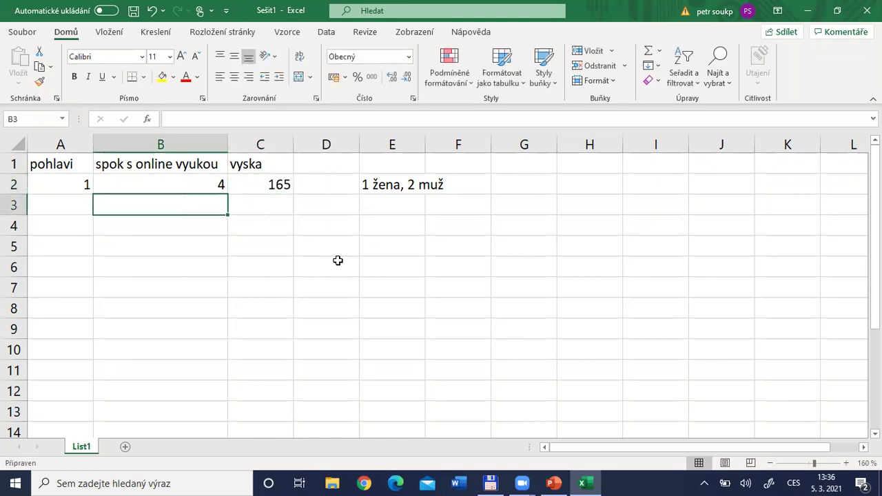
{"action": "key", "text": "Left"}
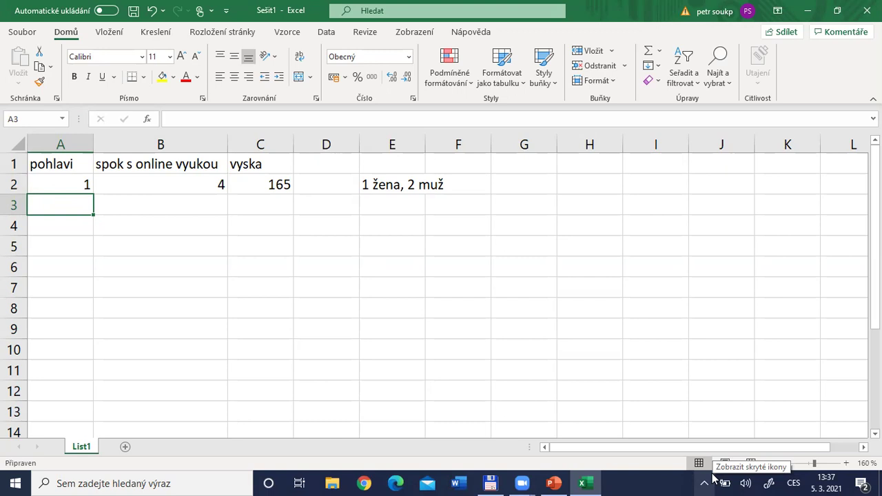
Enter the second respondent in row 3 with sex code 1, online teaching satisfaction 3 and height 171
{"action": "type", "text": "1"}
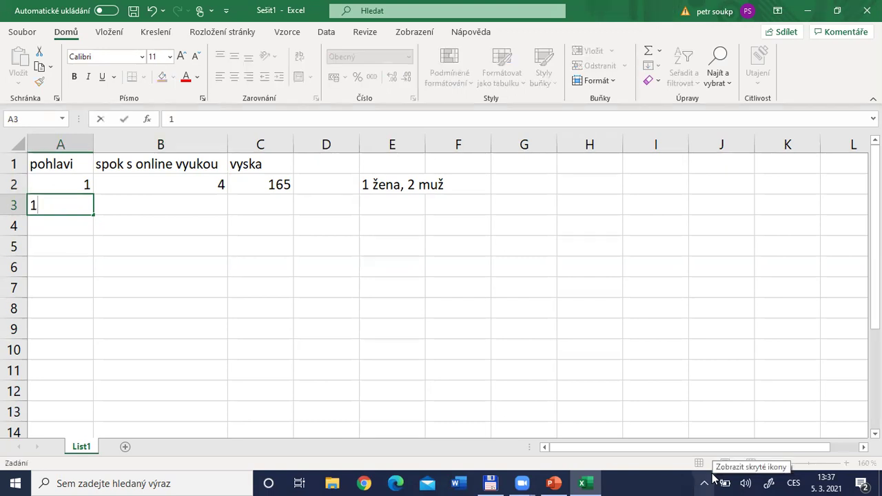
{"action": "key", "text": "Tab"}
{"action": "type", "text": "3"}
{"action": "key", "text": "Tab"}
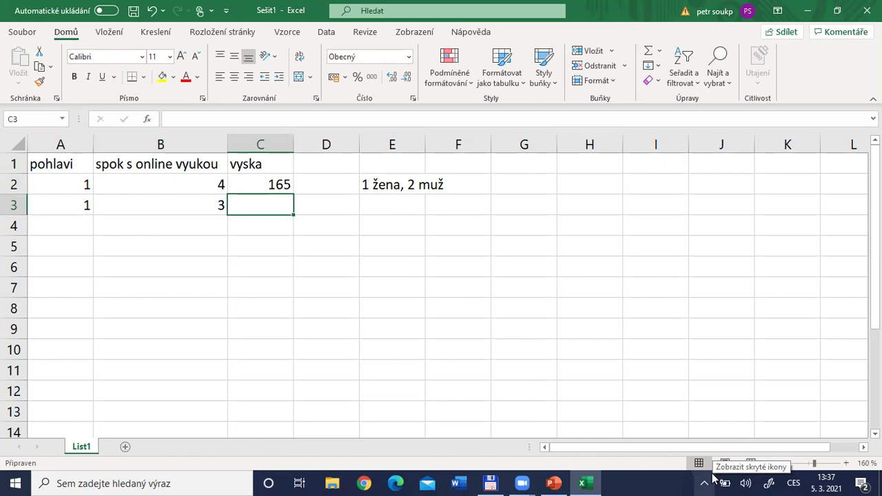
{"action": "type", "text": "171"}
{"action": "key", "text": "Return"}
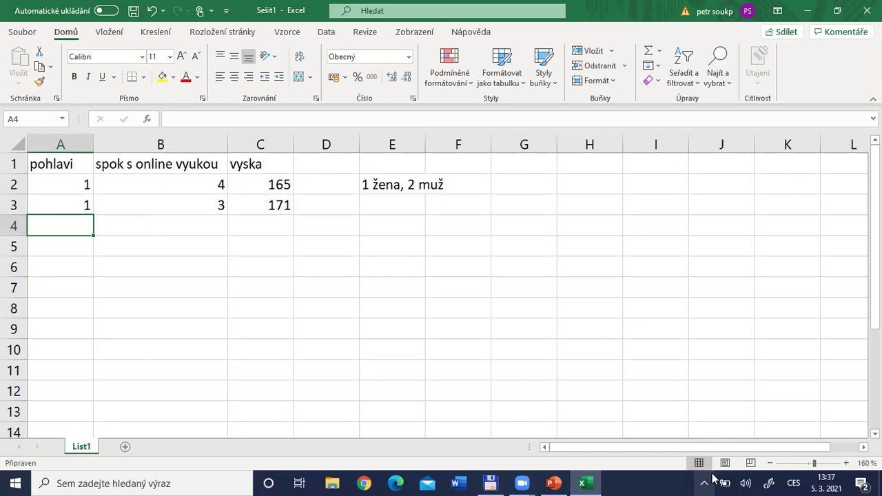
Enter the third respondent in row 4 with sex code 1, satisfaction 3 and height 170
{"action": "type", "text": "1"}
{"action": "key", "text": "Tab"}
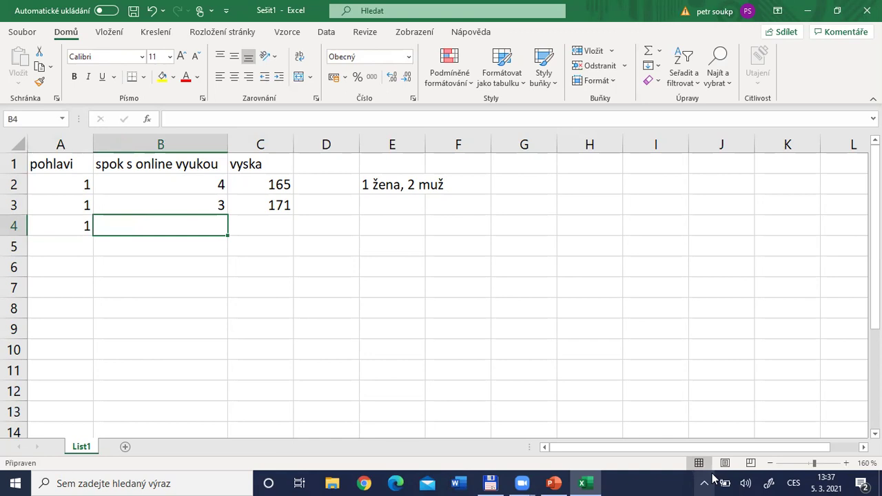
{"action": "type", "text": "3"}
{"action": "key", "text": "Tab"}
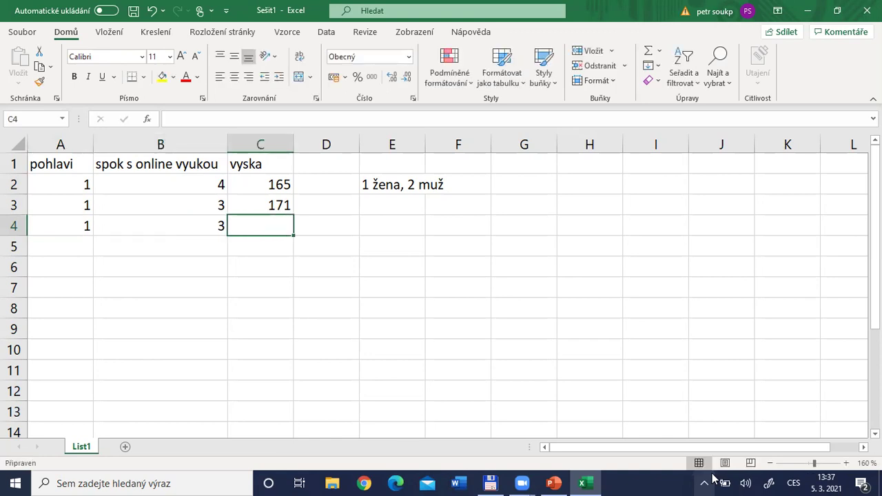
{"action": "type", "text": "170"}
{"action": "key", "text": "Return"}
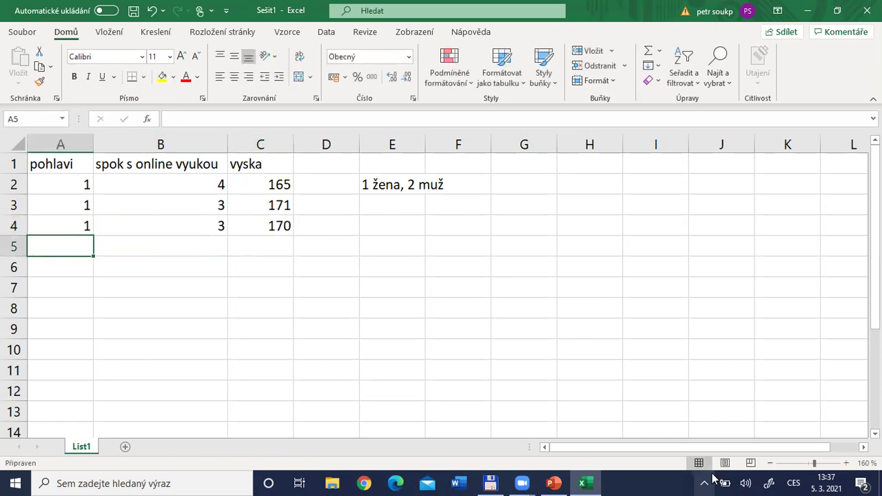
Enter the fourth respondent in row 5 with sex code 2, satisfaction 3 and height 178, ending in cell A6
{"action": "type", "text": "2"}
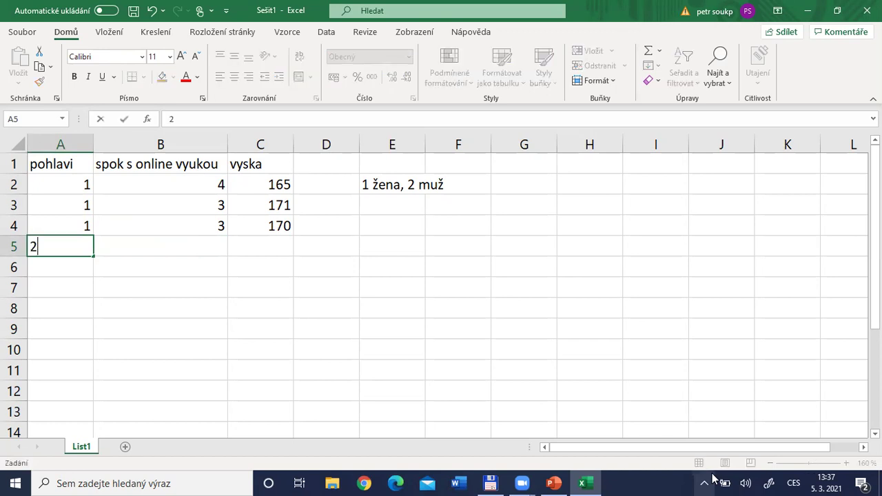
{"action": "key", "text": "Tab"}
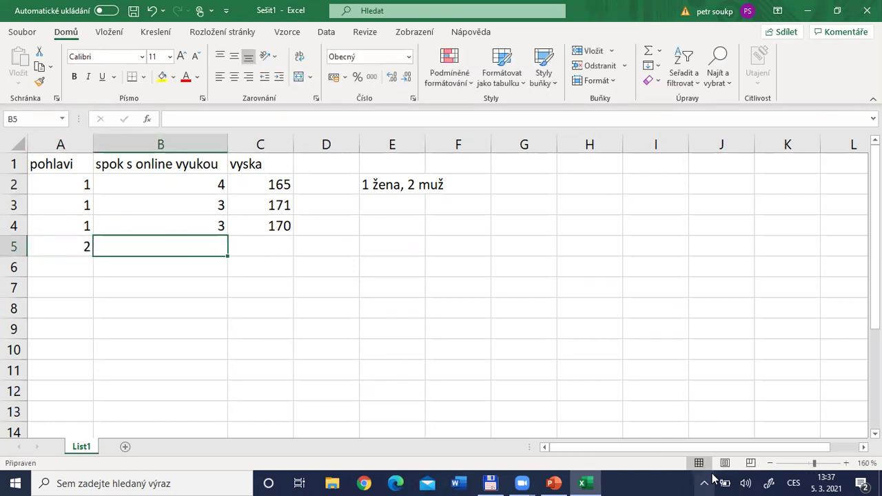
{"action": "type", "text": "3"}
{"action": "key", "text": "Tab"}
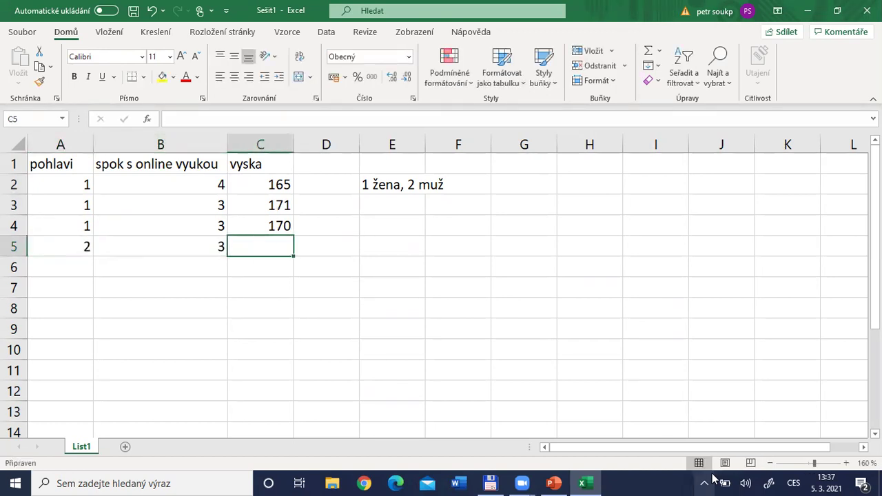
{"action": "type", "text": "178"}
{"action": "key", "text": "Down"}
{"action": "key", "text": "Home"}
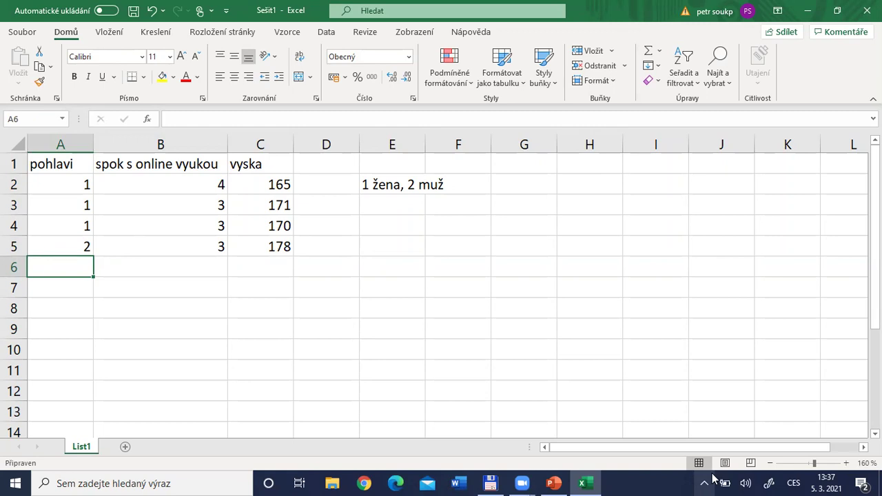
Enter the fifth respondent in row 6 with sex code 1, satisfaction 3 and height 160
{"action": "type", "text": "1"}
{"action": "key", "text": "Tab"}
{"action": "type", "text": "3"}
{"action": "key", "text": "Tab"}
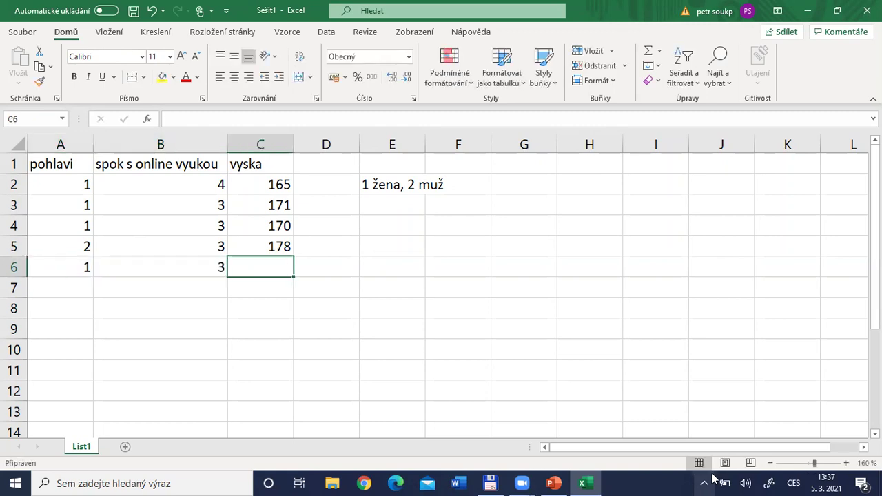
{"action": "type", "text": "160"}
{"action": "key", "text": "Return"}
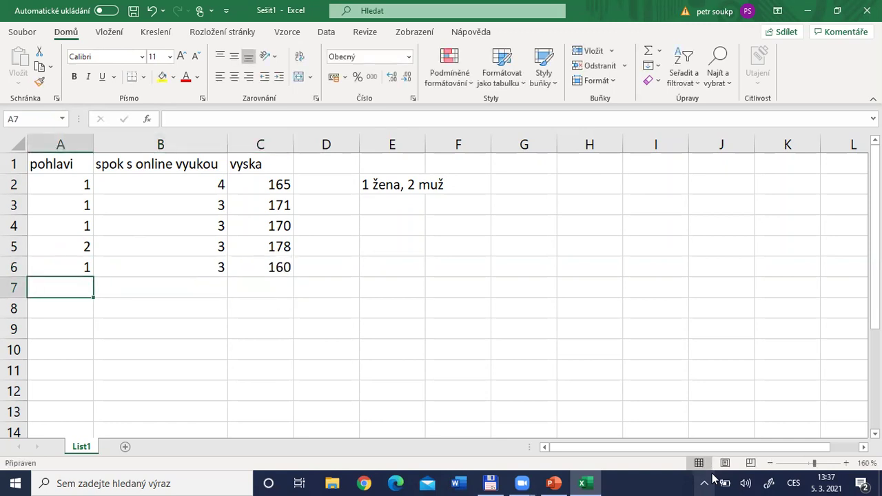
Enter the sixth respondent in row 7 with sex code 1, satisfaction 3 and height 160, ending in cell A8
{"action": "type", "text": "1"}
{"action": "key", "text": "Tab"}
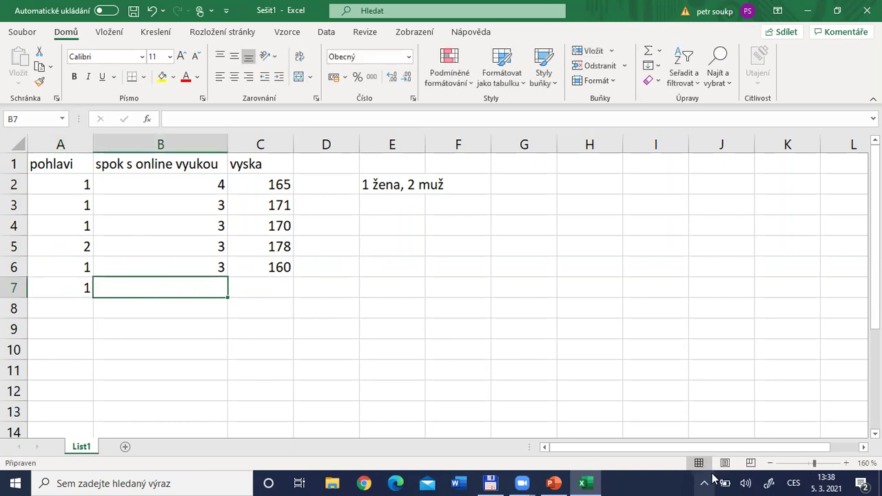
{"action": "type", "text": "3"}
{"action": "key", "text": "Tab"}
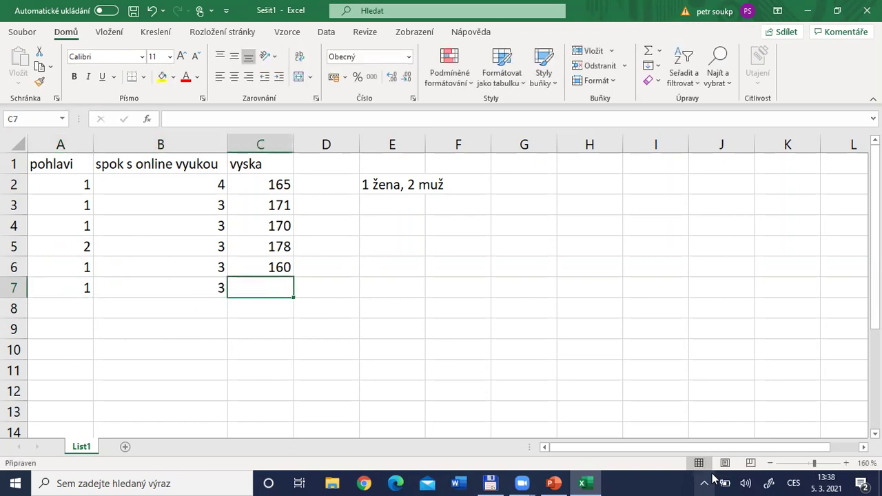
{"action": "type", "text": "160"}
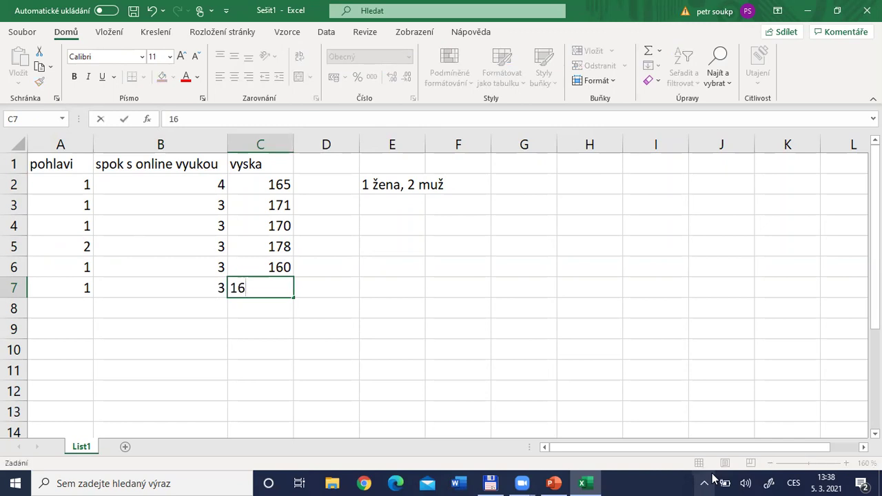
{"action": "key", "text": "Return"}
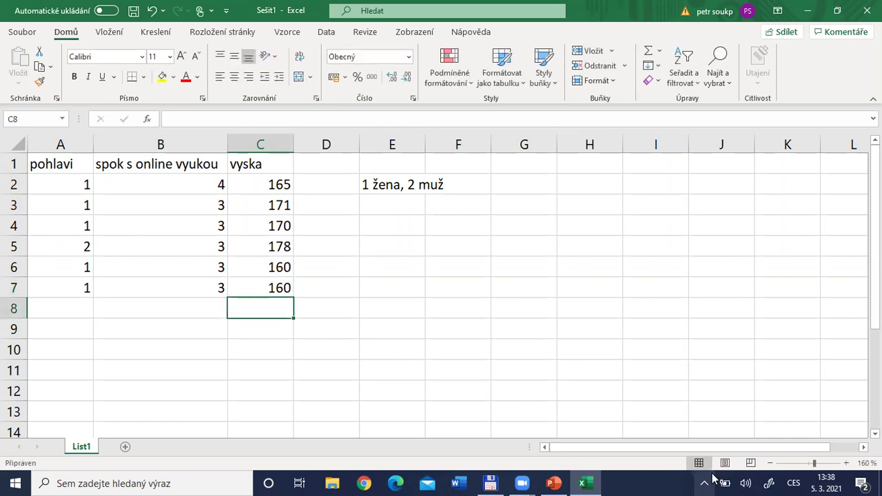
{"action": "key", "text": "Home"}
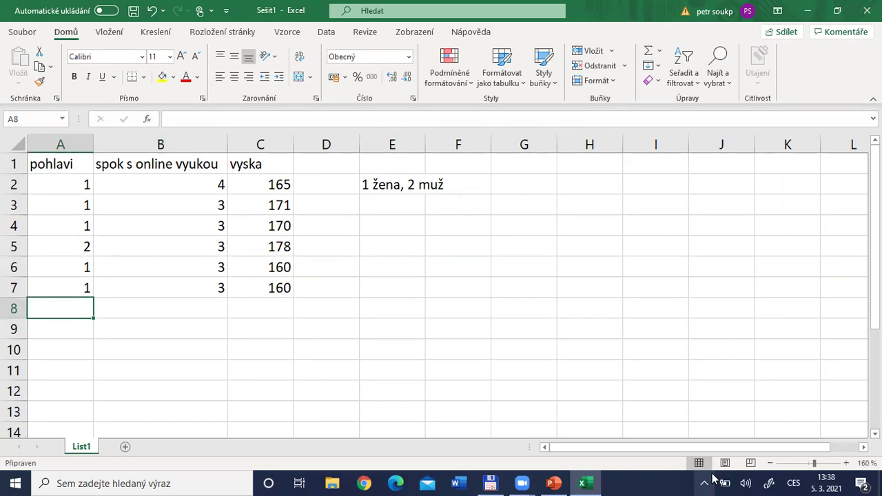
Enter the seventh respondent in row 8 with sex code 2, satisfaction 1 and height 185, ending in cell A9
{"action": "type", "text": "2"}
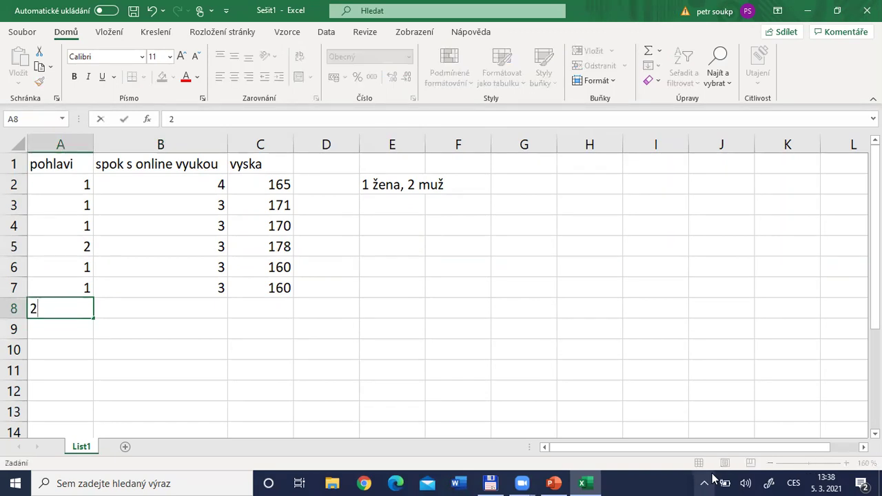
{"action": "key", "text": "Tab"}
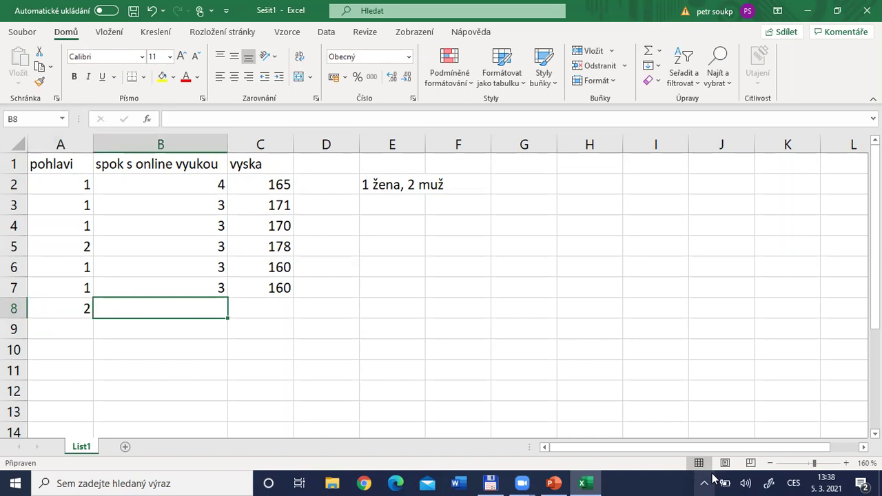
{"action": "type", "text": "1"}
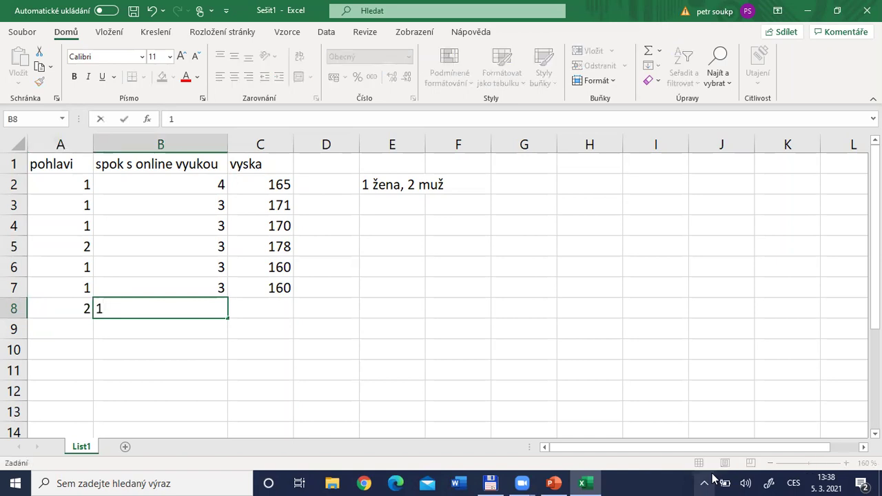
{"action": "key", "text": "Tab"}
{"action": "type", "text": "185"}
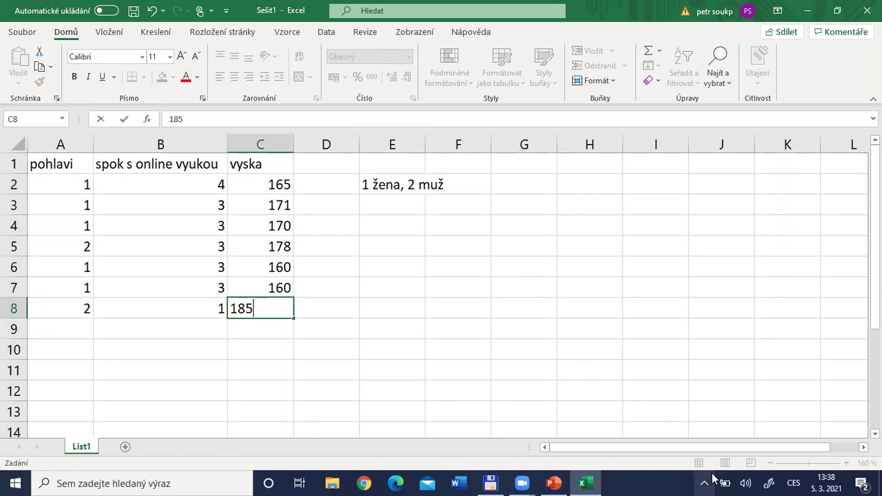
{"action": "key", "text": "Return"}
{"action": "key", "text": "Left"}
{"action": "key", "text": "Left"}
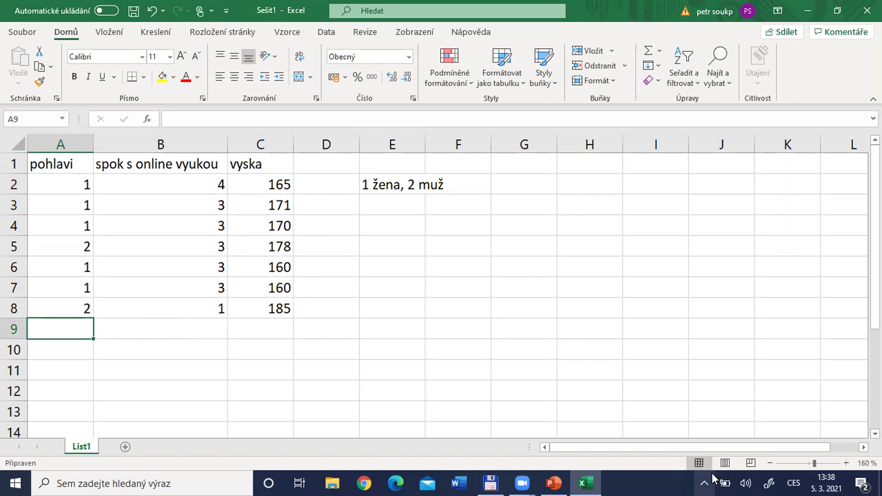
Enter the eighth respondent in row 9 with sex code 2, satisfaction 2 and height 190
{"action": "type", "text": "2"}
{"action": "key", "text": "Tab"}
{"action": "type", "text": "2"}
{"action": "key", "text": "Tab"}
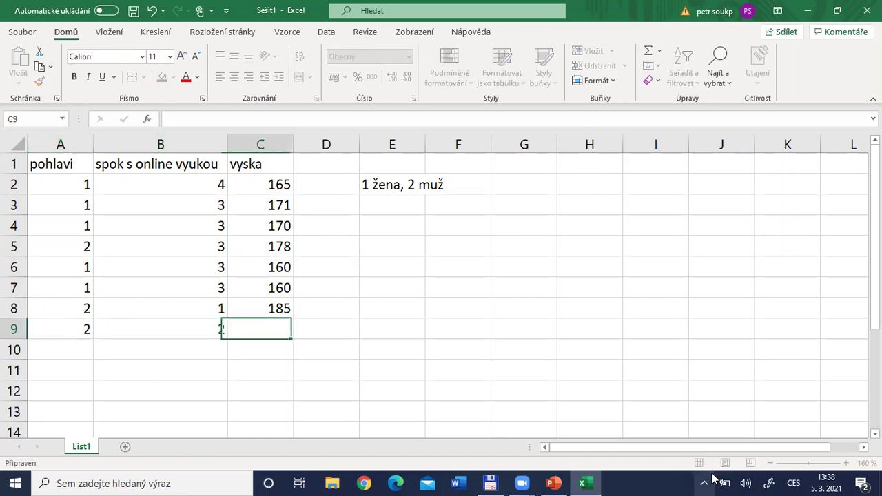
{"action": "type", "text": "190"}
{"action": "key", "text": "Return"}
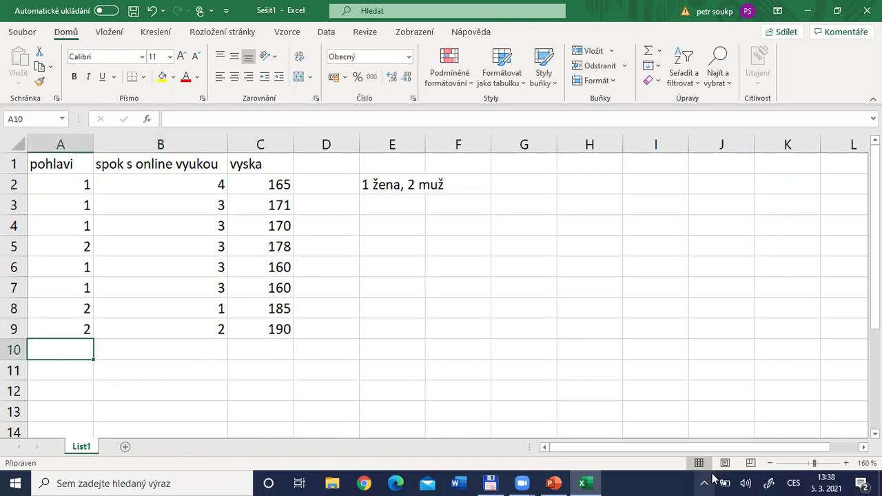
Enter the ninth respondent in row 10 with sex code 2, satisfaction 5 and height 150, ending in cell A10
{"action": "type", "text": "2"}
{"action": "key", "text": "Tab"}
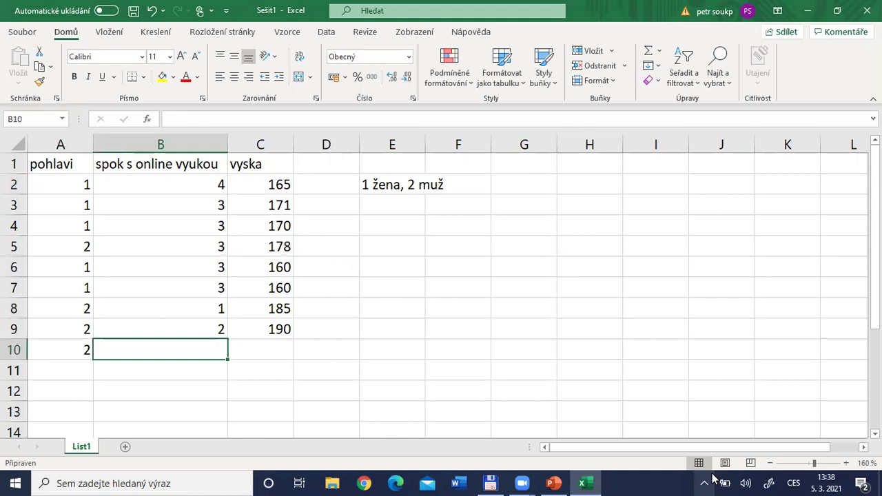
{"action": "type", "text": "5"}
{"action": "key", "text": "Tab"}
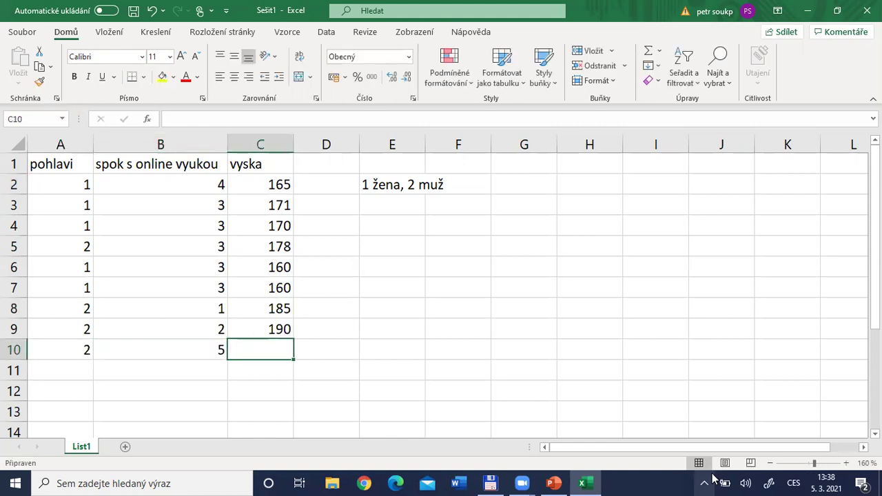
{"action": "type", "text": "150"}
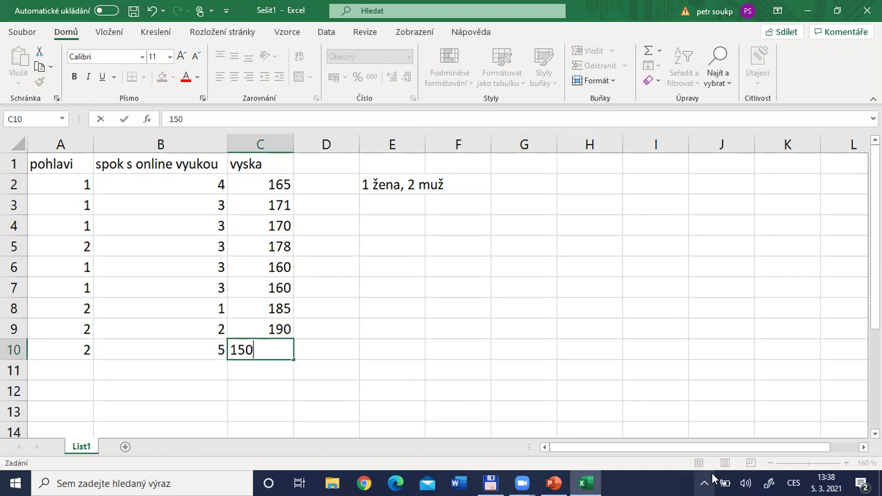
{"action": "key", "text": "Down"}
{"action": "key", "text": "Up"}
{"action": "key", "text": "Left"}
{"action": "key", "text": "Left"}
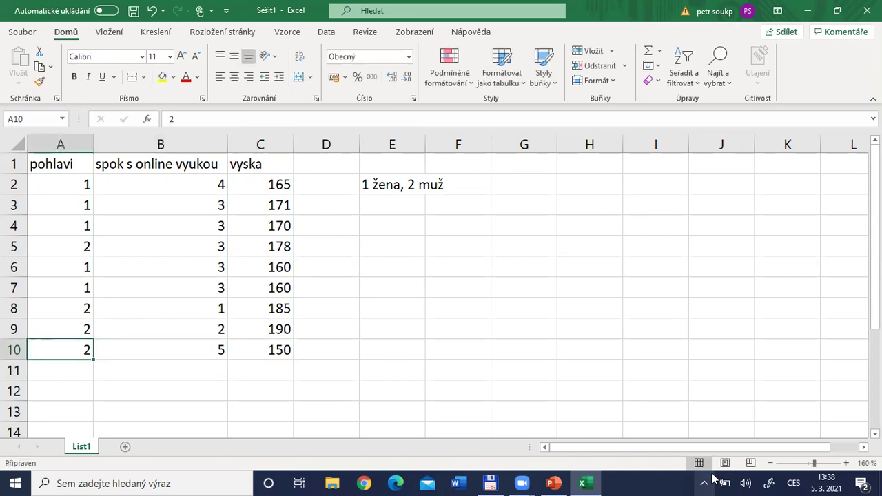
Select the records of the last two respondents in the range A9:C10
{"action": "key", "text": "Up"}
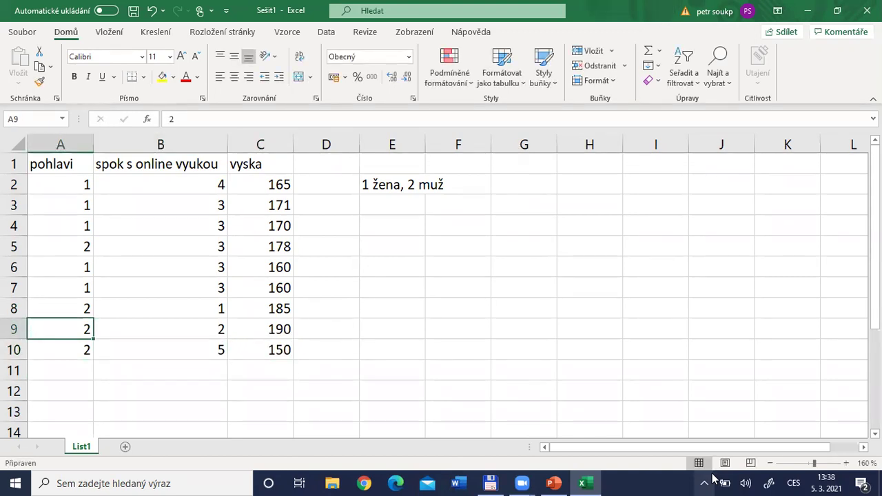
{"action": "key", "text": "shift+Down"}
{"action": "key", "text": "shift+Right"}
{"action": "key", "text": "shift+Right"}
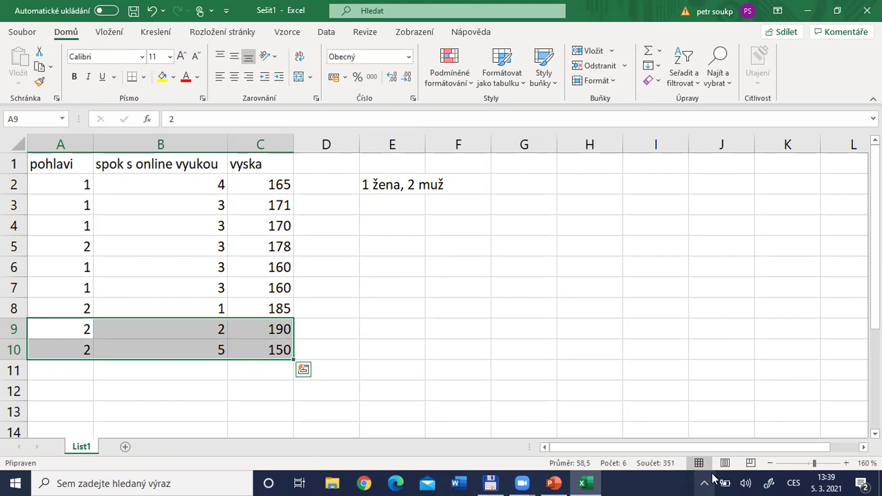
Clear the range selection and return to the first respondent's sex code in cell A2
{"action": "key", "text": "Up"}
{"action": "key", "text": "Up"}
{"action": "key", "text": "Up"}
{"action": "key", "text": "Up"}
{"action": "key", "text": "Up"}
{"action": "key", "text": "Up"}
{"action": "key", "text": "Up"}
{"action": "key", "text": "Up"}
{"action": "key", "text": "Down"}
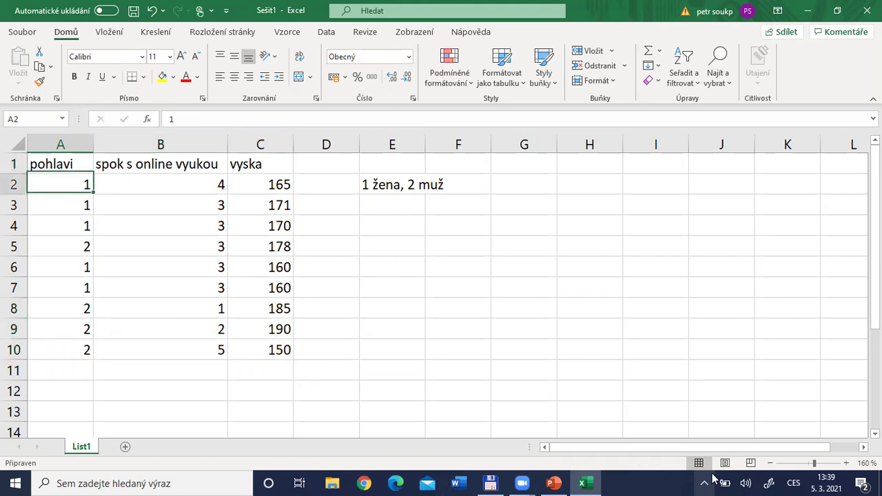
Select the sex codes of all nine respondents in the range A2:A10
{"action": "key", "text": "shift+Down"}
{"action": "key", "text": "shift+Down"}
{"action": "key", "text": "shift+Down"}
{"action": "key", "text": "shift+Down"}
{"action": "key", "text": "shift+Down"}
{"action": "key", "text": "shift+Down"}
{"action": "key", "text": "shift+Down"}
{"action": "key", "text": "shift+Down"}
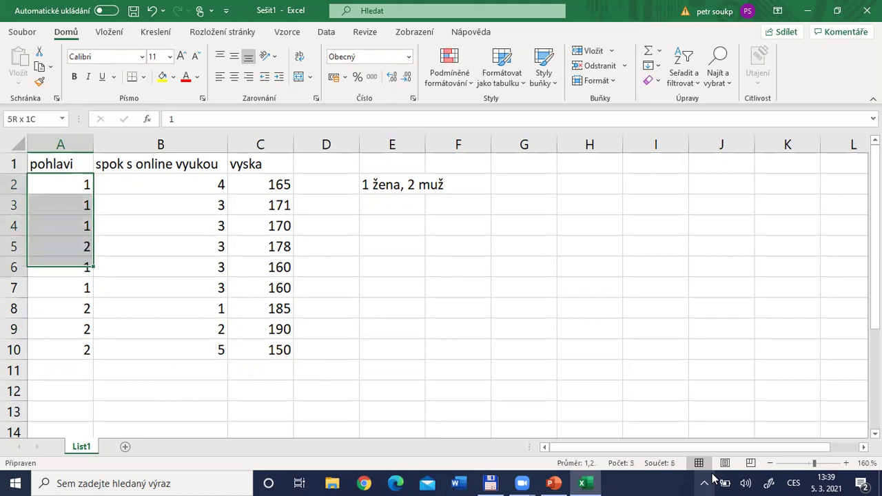
Select the online teaching satisfaction column with its header in the range B1:B10
{"action": "key", "text": "Right"}
{"action": "key", "text": "Right"}
{"action": "key", "text": "Left"}
{"action": "key", "text": "Left"}
{"action": "key", "text": "Up"}
{"action": "key", "text": "Right"}
{"action": "key", "text": "shift+Down"}
{"action": "key", "text": "shift+Down"}
{"action": "key", "text": "shift+Down"}
{"action": "key", "text": "shift+Down"}
{"action": "key", "text": "shift+Down"}
{"action": "key", "text": "shift+Down"}
{"action": "key", "text": "shift+Down"}
{"action": "key", "text": "shift+Down"}
{"action": "key", "text": "shift+Down"}
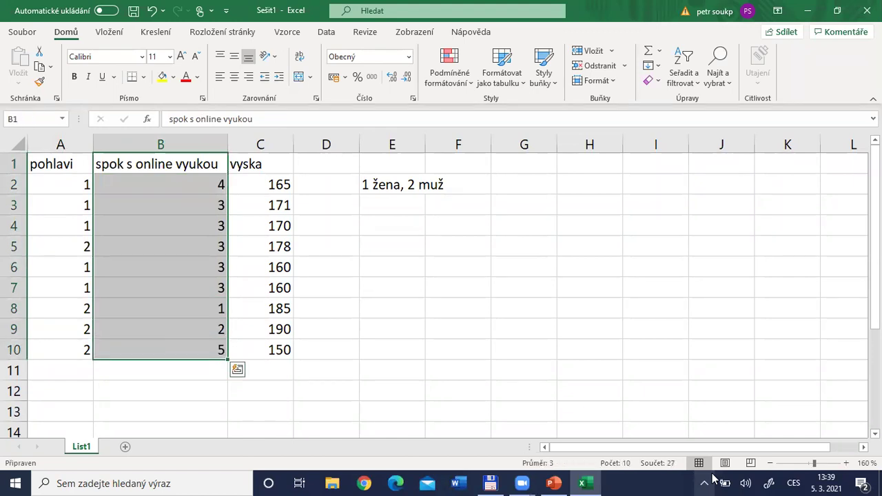
Select the height column with its header in the range C1:C10
{"action": "key", "text": "Right"}
{"action": "key", "text": "shift+Down"}
{"action": "key", "text": "shift+Down"}
{"action": "key", "text": "shift+Down"}
{"action": "key", "text": "shift+Down"}
{"action": "key", "text": "shift+Down"}
{"action": "key", "text": "shift+Down"}
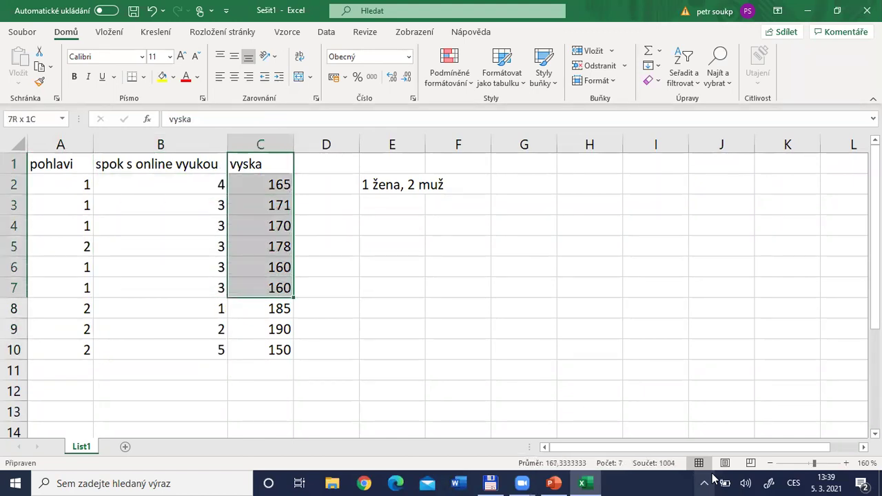
{"action": "key", "text": "shift+Down"}
{"action": "key", "text": "shift+Down"}
{"action": "key", "text": "shift+Down"}
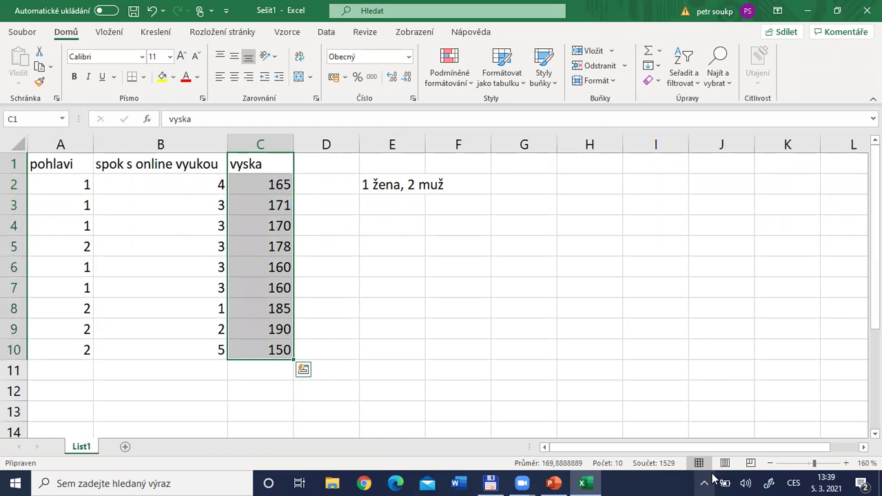
Go back and forth through the three variable headers in row 1, ending in cell A1
{"action": "key", "text": "Left"}
{"action": "key", "text": "Left"}
{"action": "key", "text": "Right"}
{"action": "key", "text": "Right"}
{"action": "key", "text": "Home"}
{"action": "key", "text": "Right"}
{"action": "key", "text": "Right"}
{"action": "key", "text": "Left"}
{"action": "key", "text": "Left"}
{"action": "key", "text": "Right"}
{"action": "key", "text": "Right"}
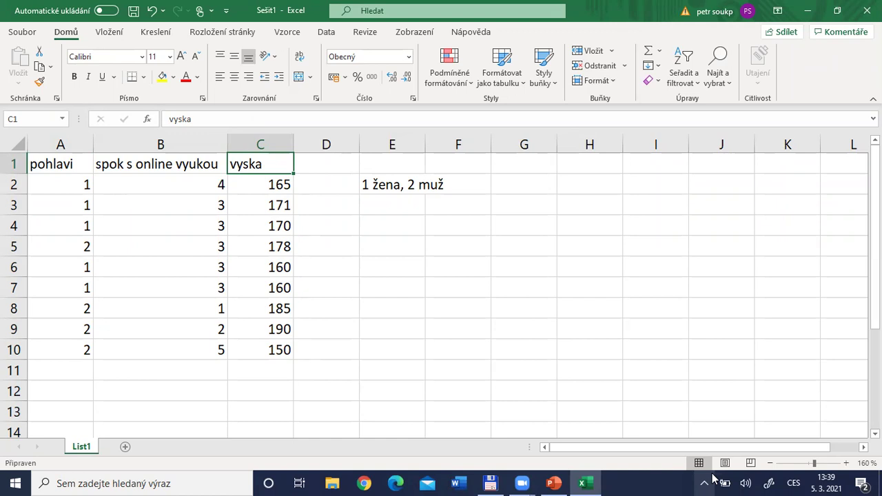
{"action": "key", "text": "Left"}
{"action": "key", "text": "Left"}
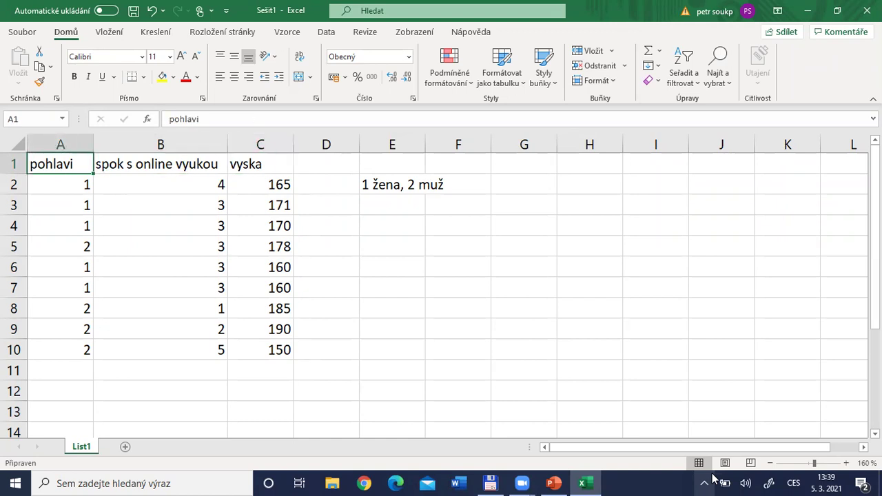
Switch to the PowerPoint presentation Uvod_stat_I and advance to slide 7 on the statistical description of nominal variables
{"action": "key", "text": "alt+Tab"}
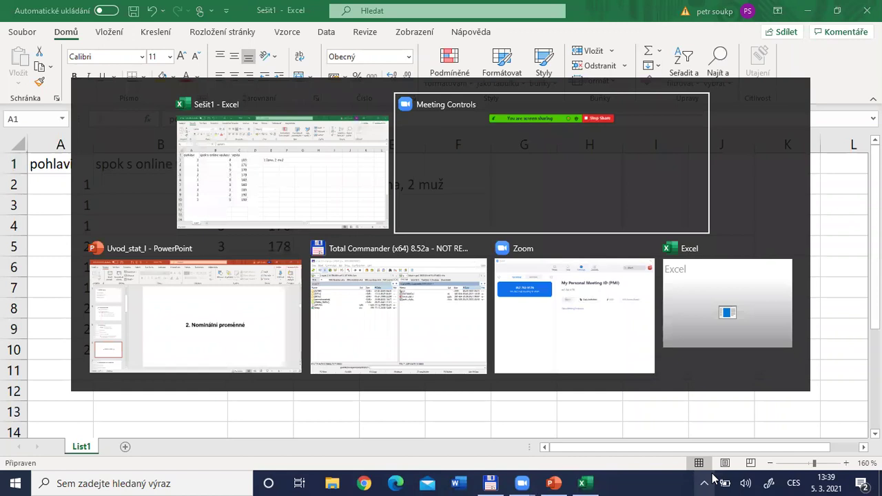
{"action": "key", "text": "alt+Tab"}
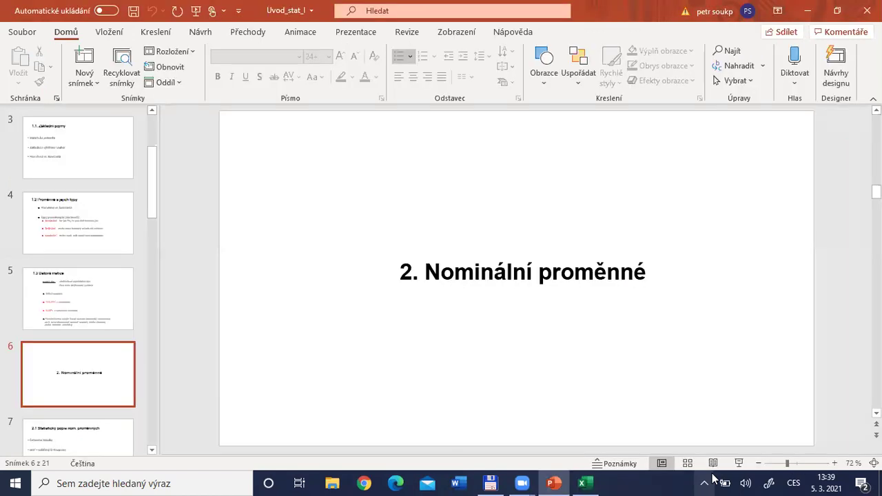
{"action": "key", "text": "Down"}
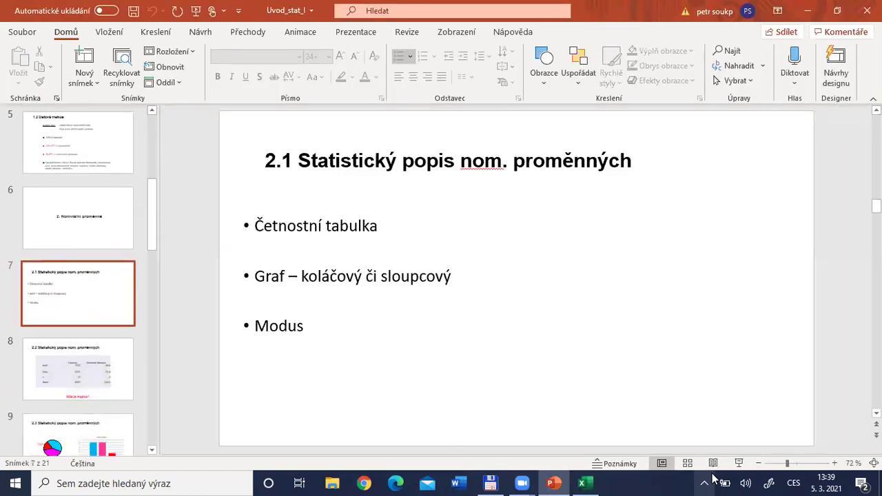
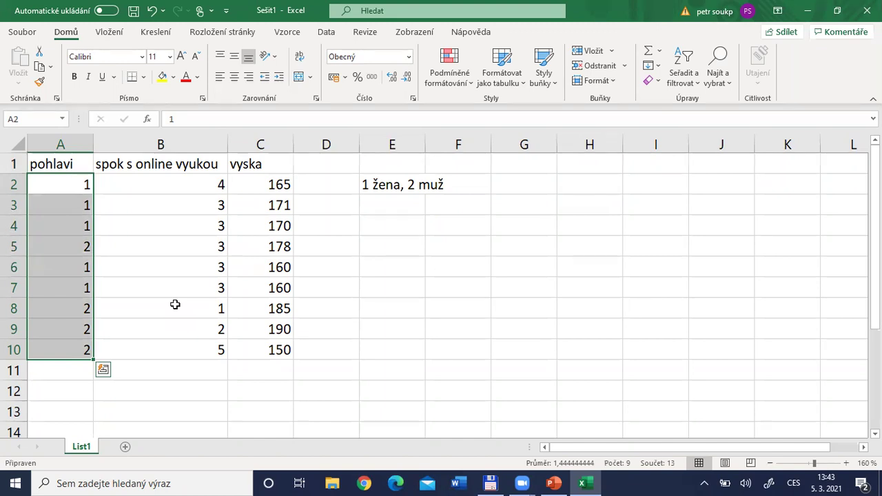
Enter the heading "četnostní tabulka" in cell G2, correcting its ending
{"action": "left_click", "coordinate": [516, 189]}
{"action": "type", "text": "ča"}
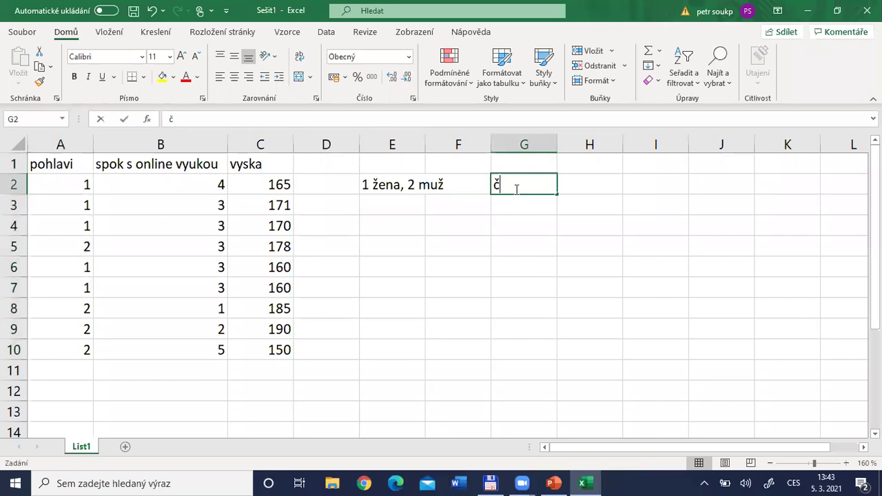
{"action": "key", "text": "BackSpace"}
{"action": "type", "text": "etnostně"}
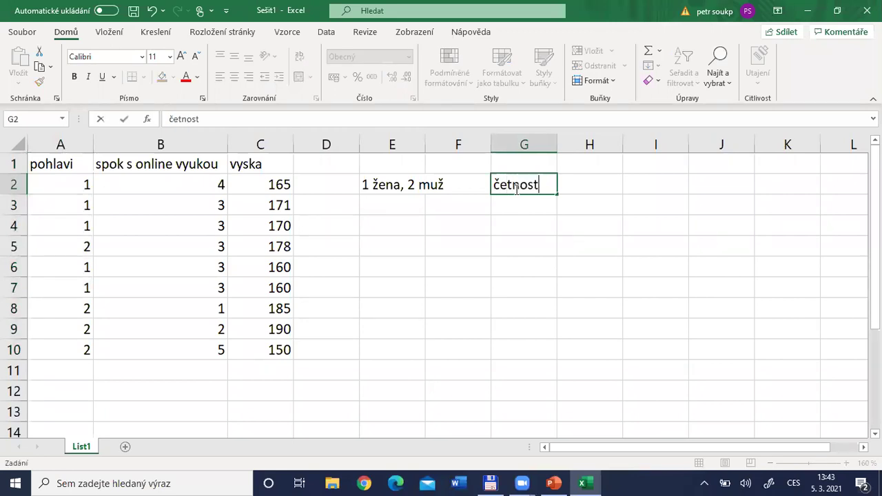
{"action": "key", "text": "BackSpace"}
{"action": "type", "text": "í tabulku"}
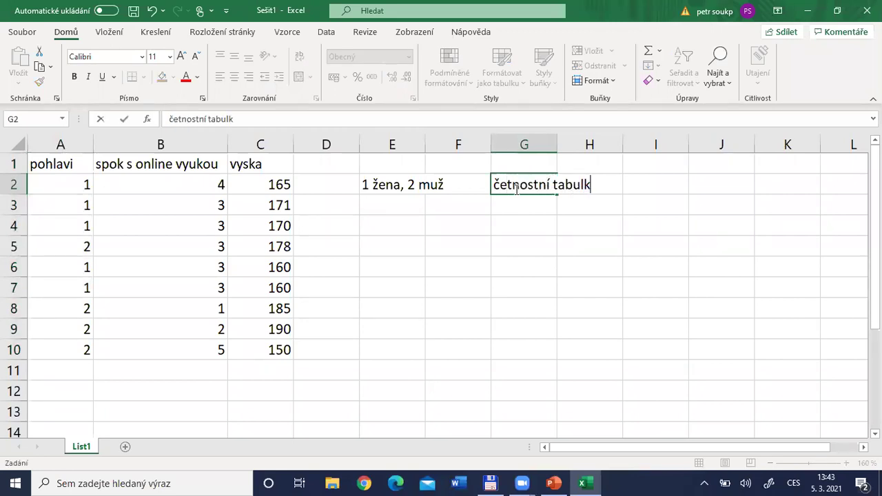
{"action": "key", "text": "Return"}
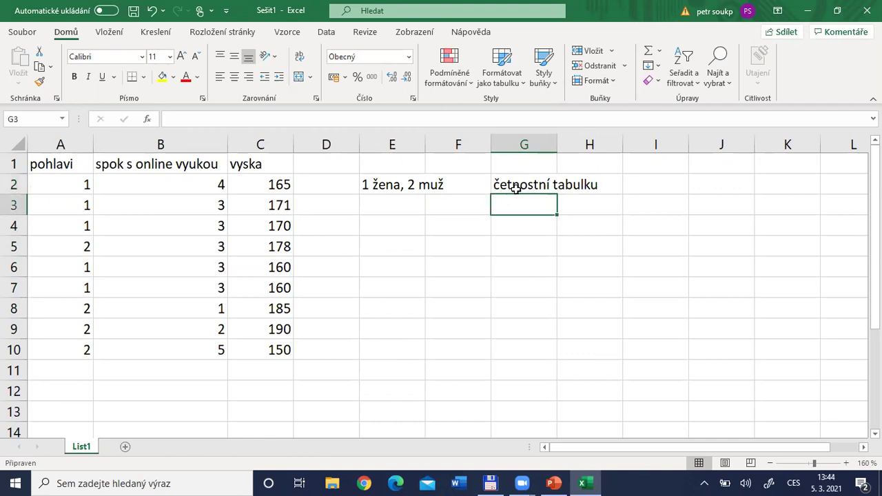
{"action": "left_click", "coordinate": [515, 188]}
{"action": "left_click", "coordinate": [337, 121]}
{"action": "key", "text": "BackSpace"}
{"action": "type", "text": "a"}
{"action": "key", "text": "Return"}
Enter the sex category codes 1 and 2 in cells G3 and G4 below the frequency table heading
{"action": "left_click_drag", "start_coordinate": [62, 183], "coordinate": [79, 344]}
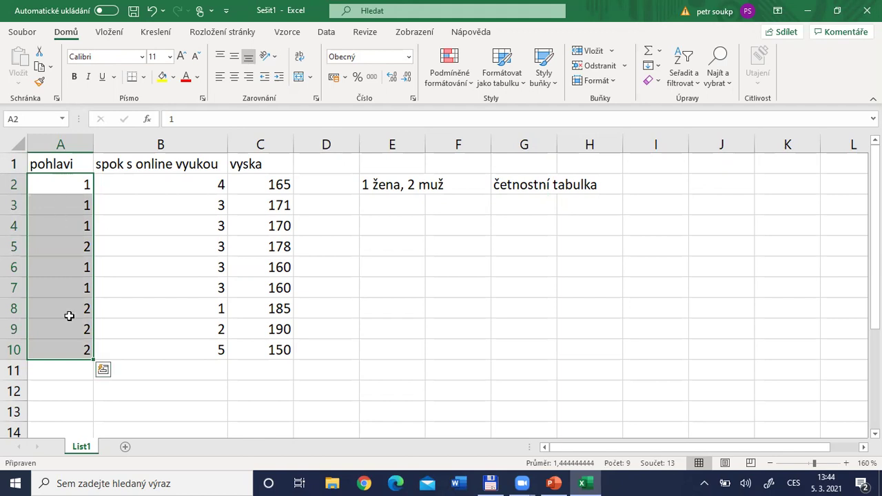
{"action": "left_click", "coordinate": [368, 186]}
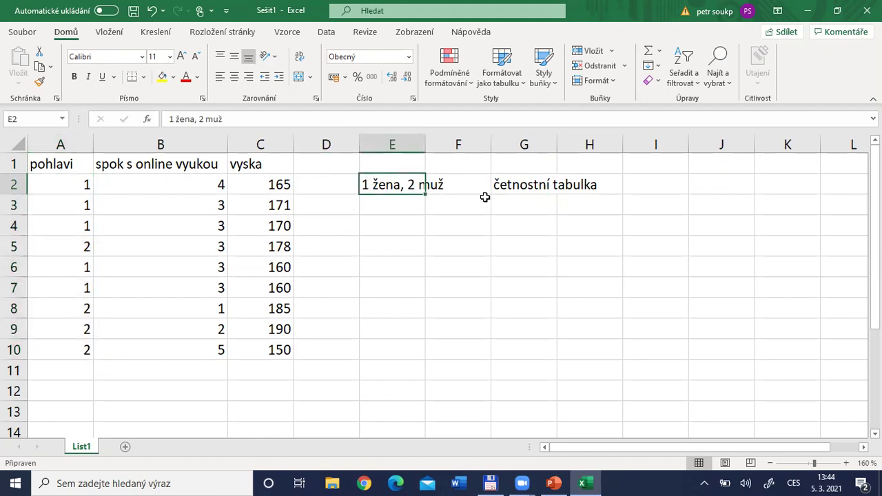
{"action": "left_click", "coordinate": [508, 203]}
{"action": "type", "text": "1"}
{"action": "key", "text": "Return"}
{"action": "type", "text": "2"}
{"action": "key", "text": "Return"}
{"action": "key", "text": "Up"}
{"action": "key", "text": "Up"}
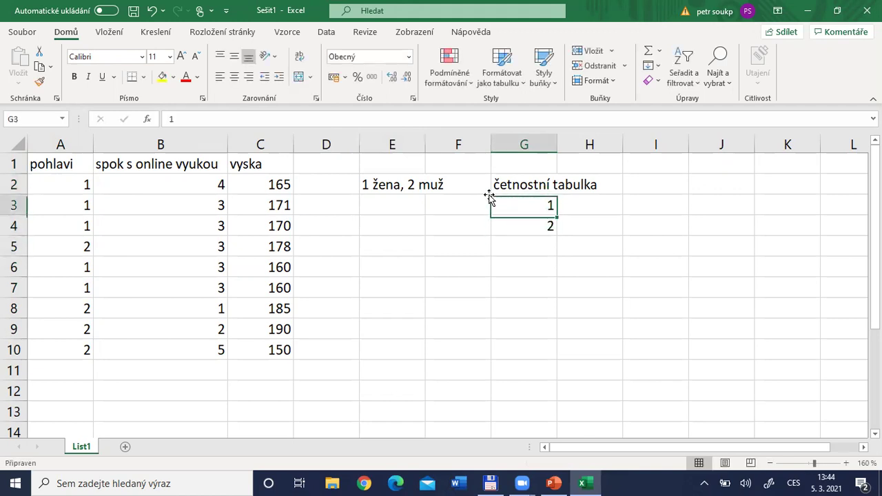
Highlight the category codes and their empty count cells in G3:H4, and the sex codes in A2:A10
{"action": "key", "text": "Down"}
{"action": "key", "text": "Up"}
{"action": "key", "text": "shift+Down"}
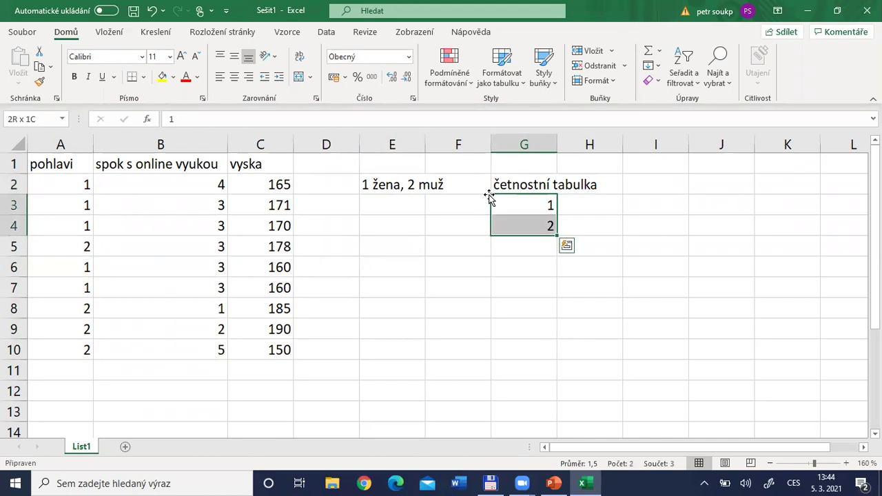
{"action": "key", "text": "Right"}
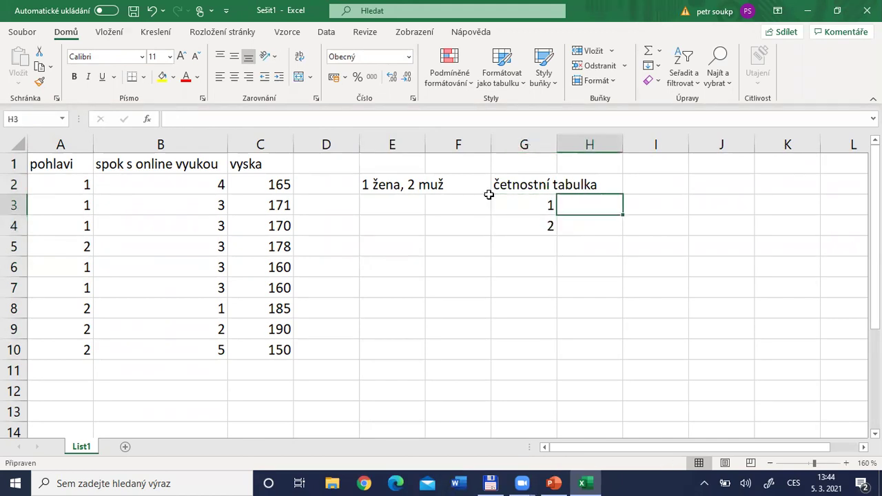
{"action": "key", "text": "shift+Down"}
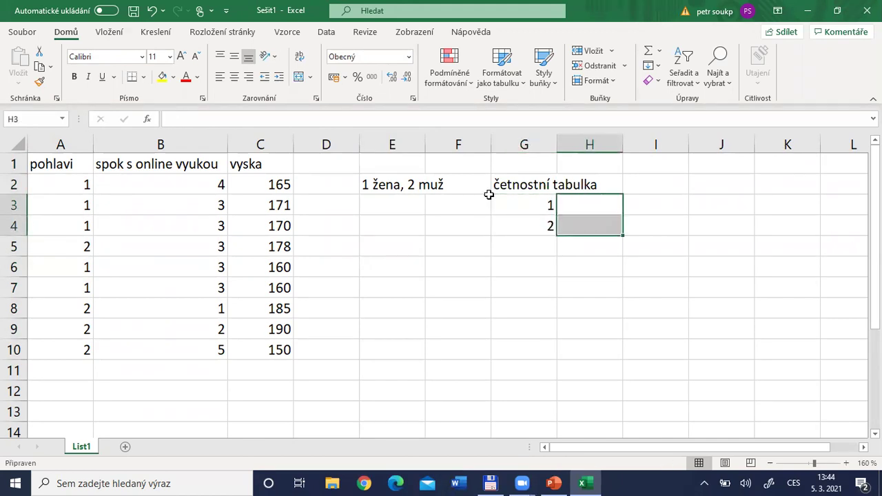
{"action": "left_click", "coordinate": [601, 209]}
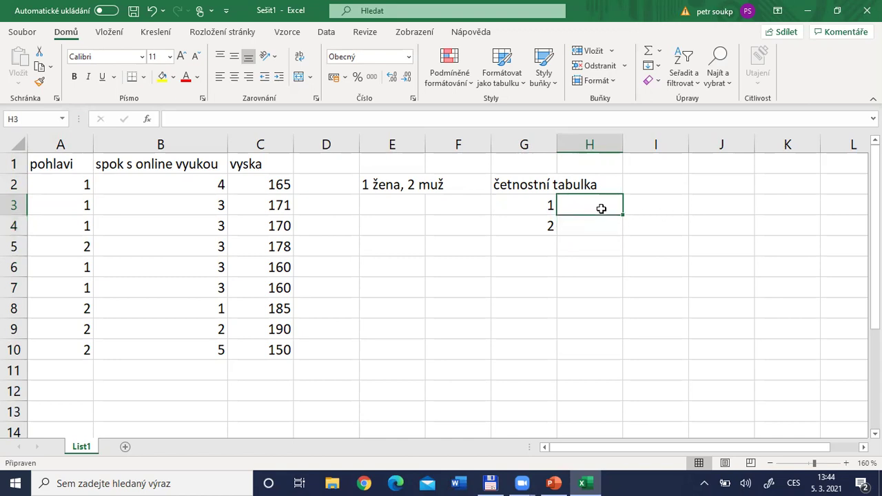
{"action": "left_click", "coordinate": [595, 225]}
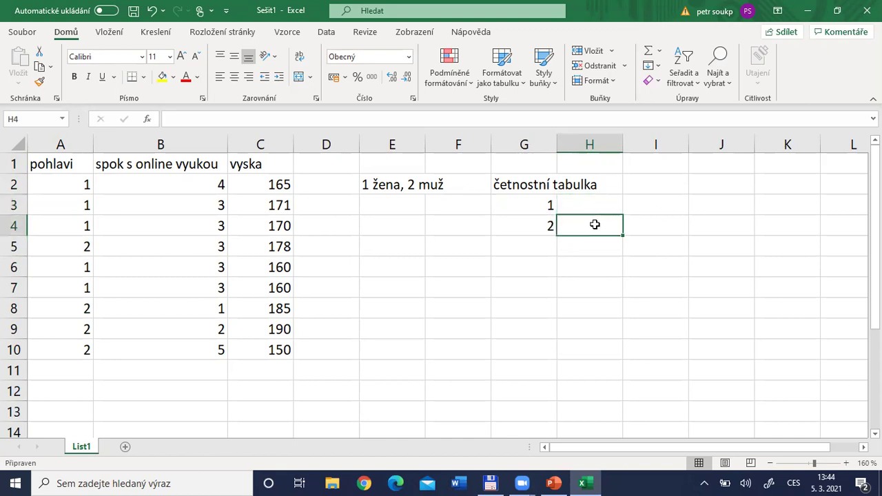
{"action": "left_click_drag", "start_coordinate": [77, 185], "coordinate": [74, 351]}
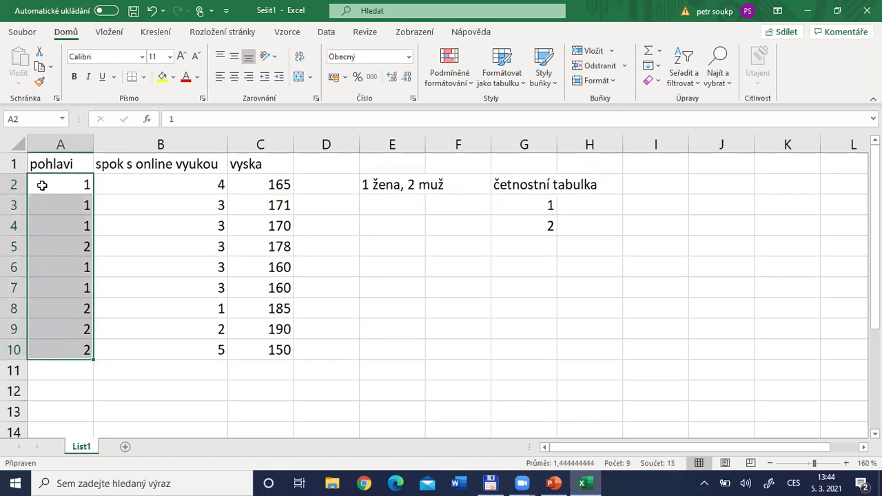
{"action": "left_click_drag", "start_coordinate": [42, 185], "coordinate": [69, 340]}
Enter a tenth respondent in row 11 with sex code 1, satisfaction 1 and height 160
{"action": "left_click", "coordinate": [69, 368]}
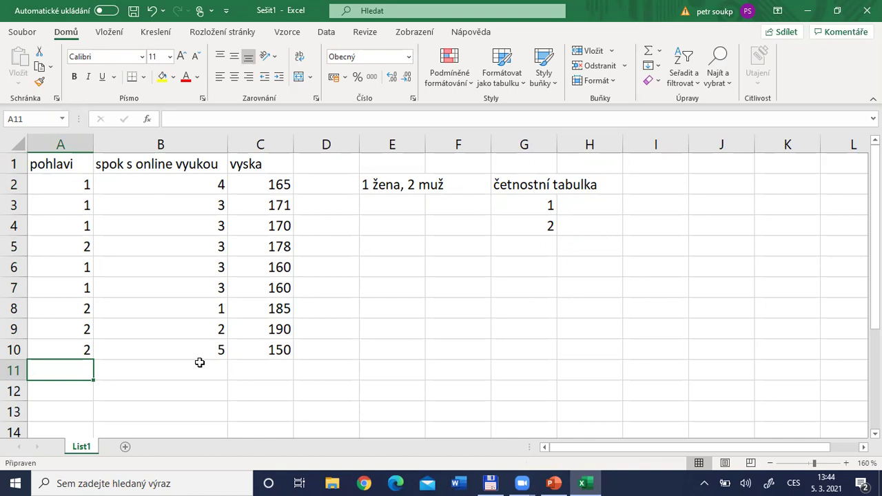
{"action": "type", "text": "1"}
{"action": "key", "text": "Tab"}
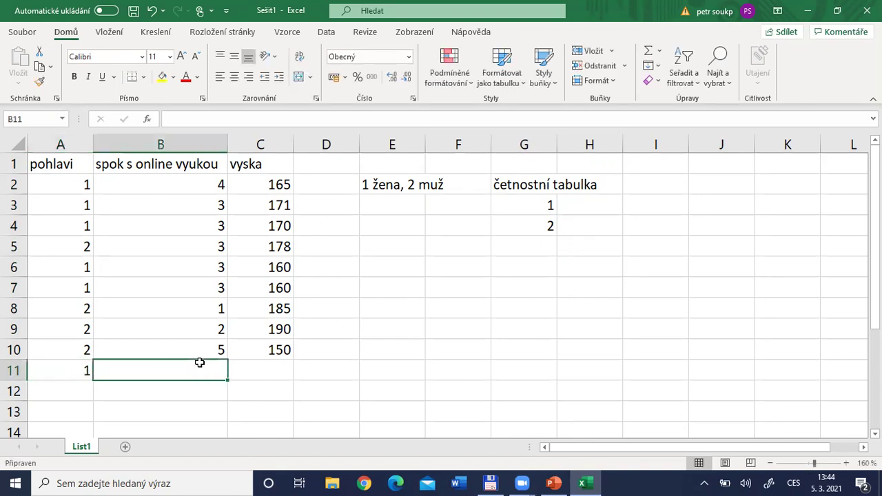
{"action": "type", "text": "1"}
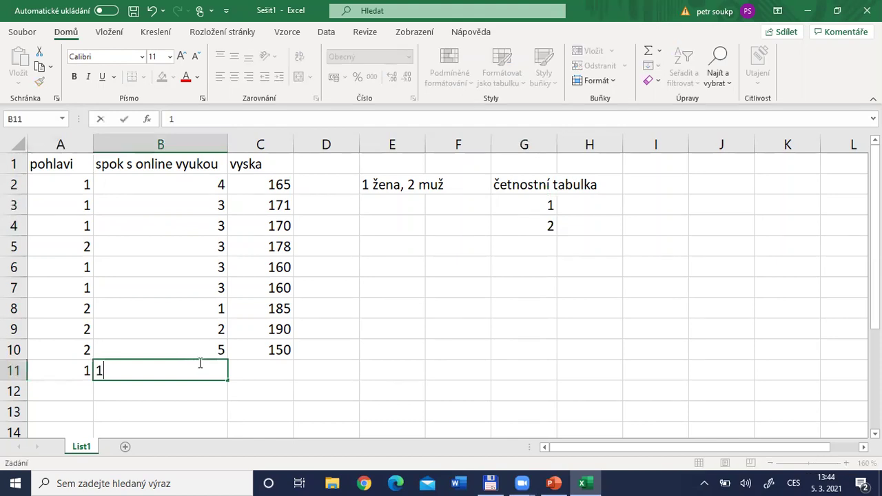
{"action": "key", "text": "Tab"}
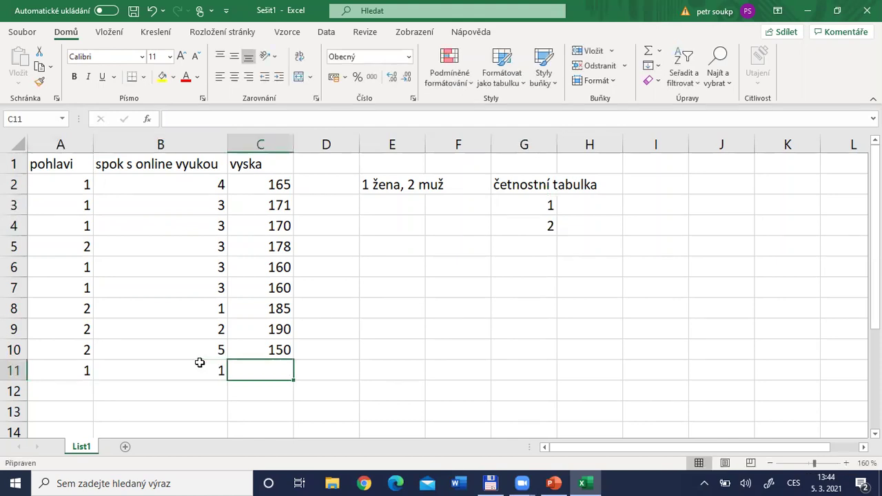
{"action": "left_click", "coordinate": [200, 362]}
{"action": "key", "text": "Tab"}
{"action": "type", "text": "160"}
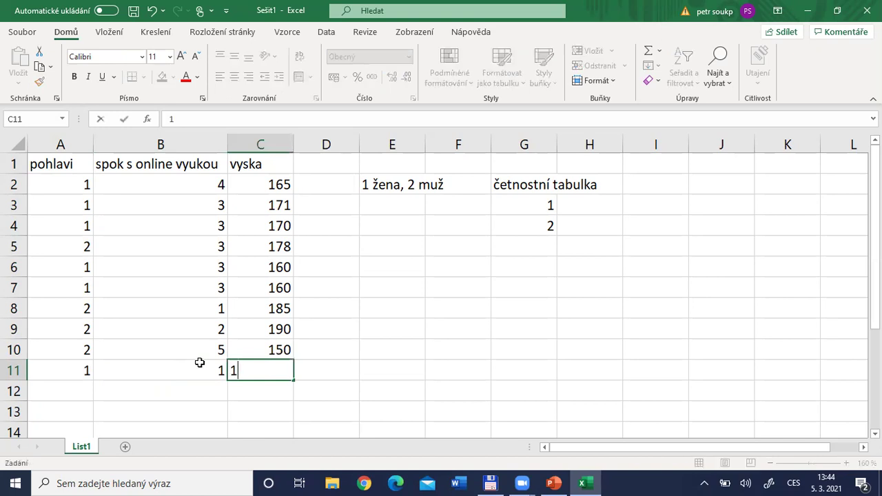
{"action": "key", "text": "Return"}
Return to the category codes in G3 and G4, and select the sex codes of all ten respondents in A2:A11
{"action": "key", "text": "Up"}
{"action": "key", "text": "Up"}
{"action": "key", "text": "Up"}
{"action": "key", "text": "Up"}
{"action": "key", "text": "Up"}
{"action": "key", "text": "Up"}
{"action": "key", "text": "Up"}
{"action": "key", "text": "Up"}
{"action": "key", "text": "Up"}
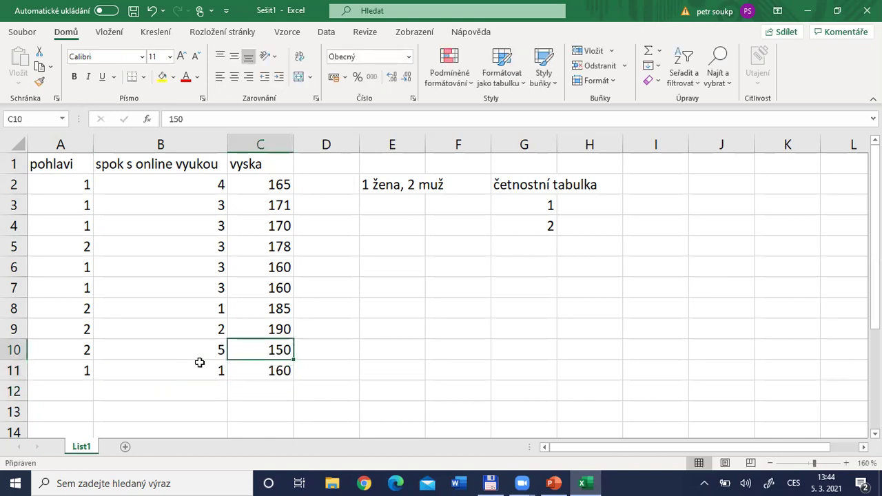
{"action": "key", "text": "Up"}
{"action": "key", "text": "Right"}
{"action": "key", "text": "Right"}
{"action": "key", "text": "Right"}
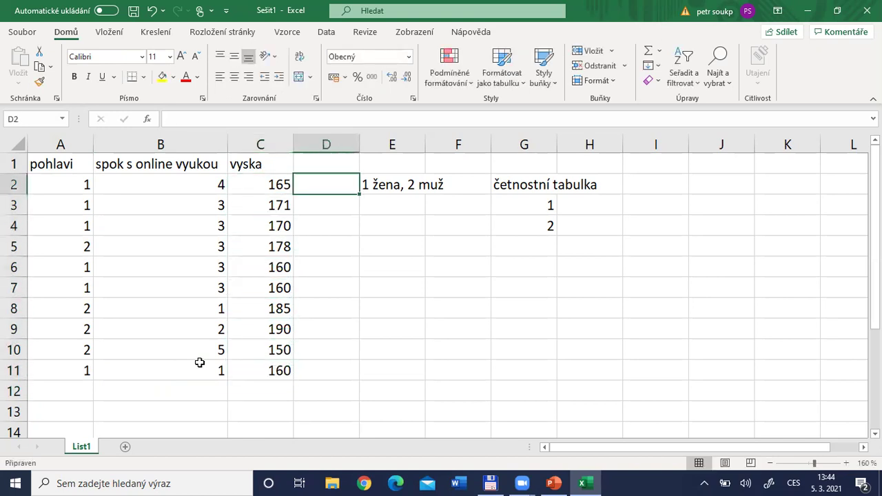
{"action": "key", "text": "Right"}
{"action": "key", "text": "Down"}
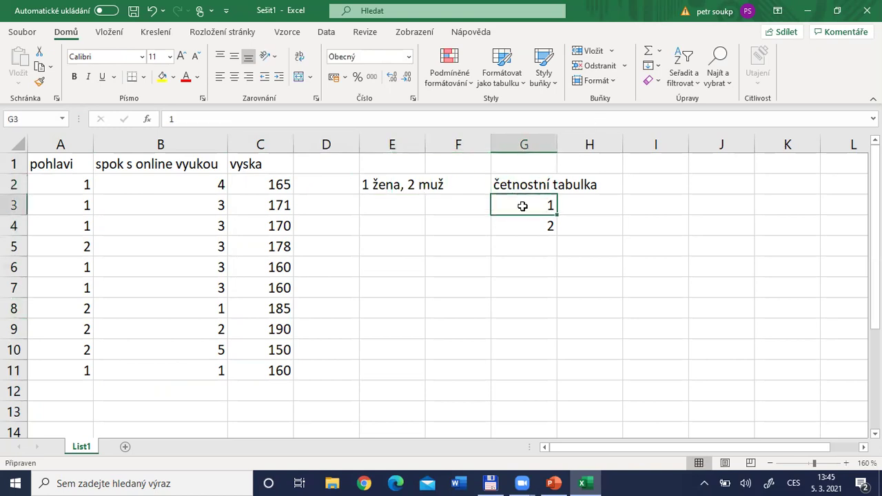
{"action": "left_click", "coordinate": [536, 225]}
{"action": "left_click_drag", "start_coordinate": [71, 183], "coordinate": [60, 368]}
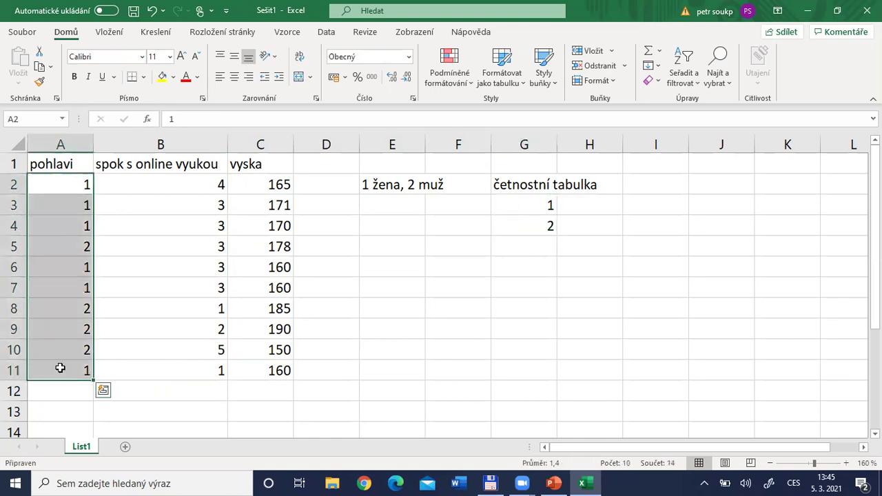
Start inserting a function in cell H3 and find ČETNOSTI in the list of all functions
{"action": "left_click", "coordinate": [593, 204]}
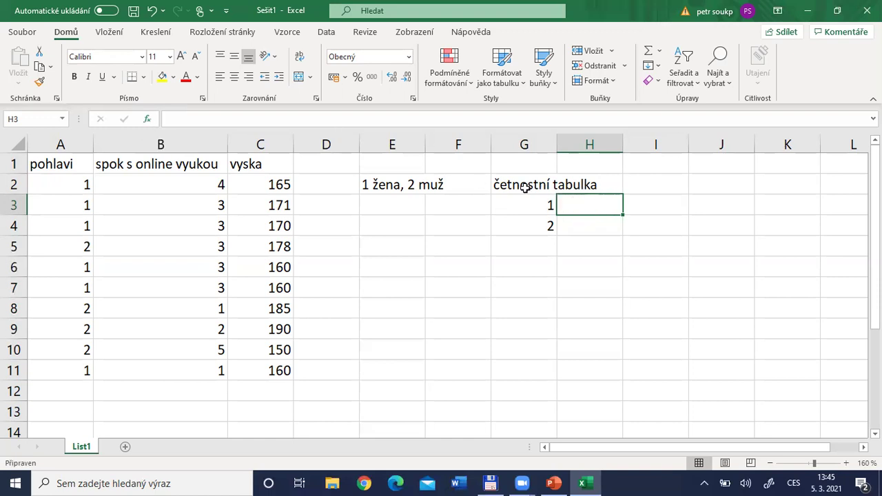
{"action": "left_click", "coordinate": [148, 120]}
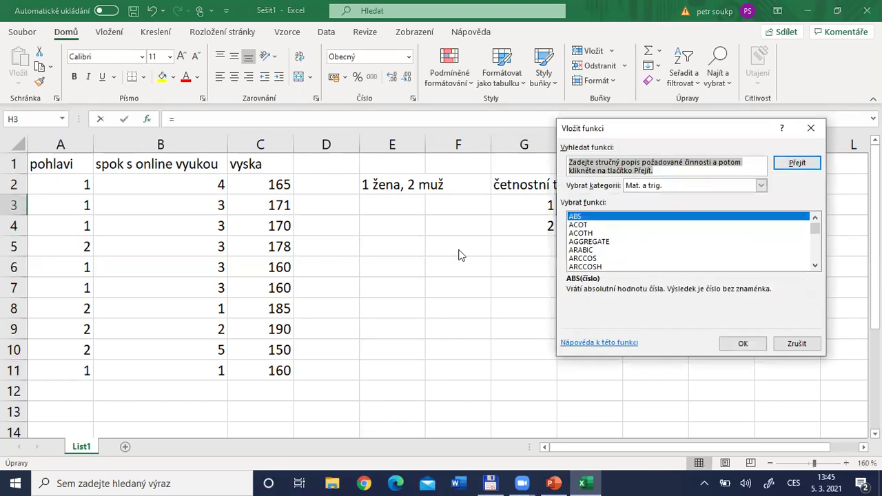
{"action": "left_click", "coordinate": [761, 186]}
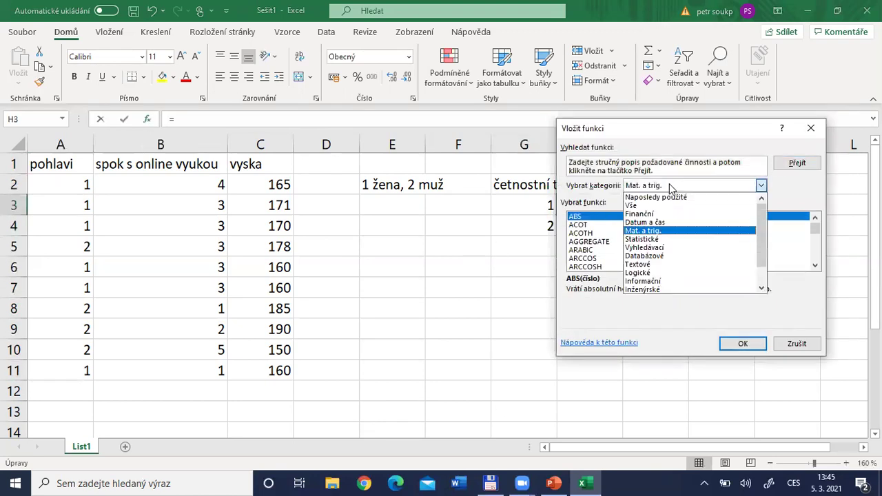
{"action": "left_click", "coordinate": [637, 206]}
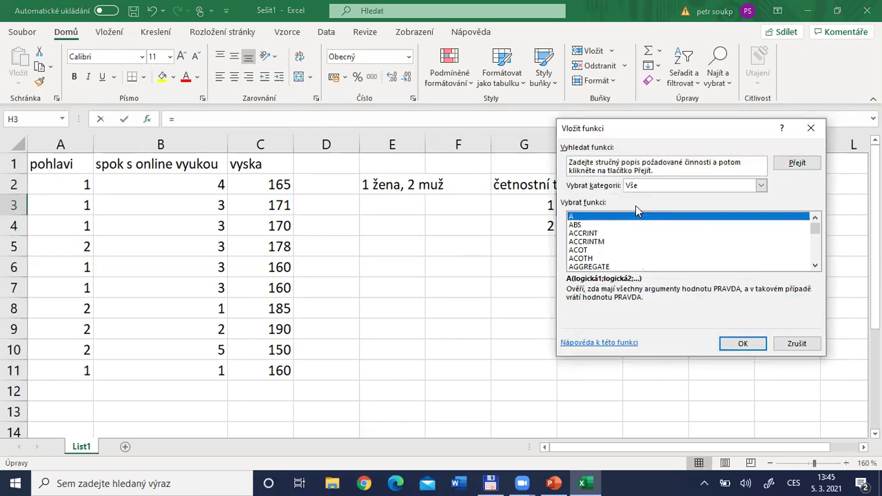
{"action": "left_click", "coordinate": [594, 243]}
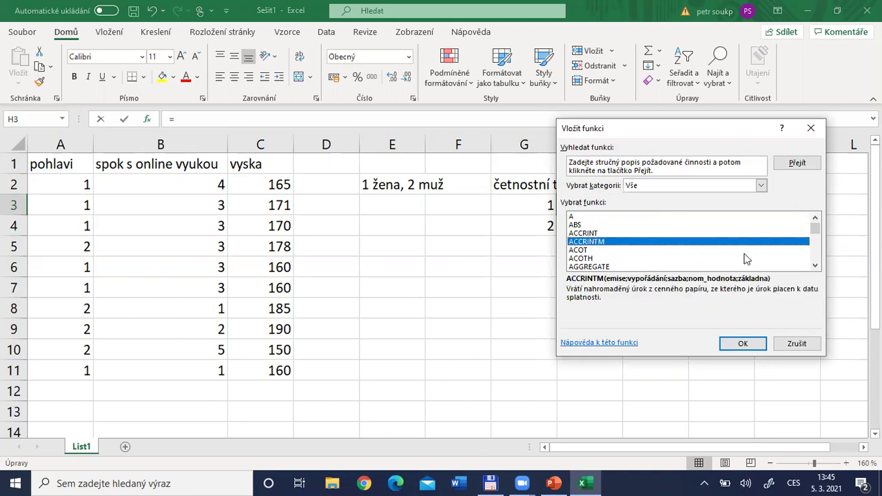
{"action": "left_click", "coordinate": [815, 266]}
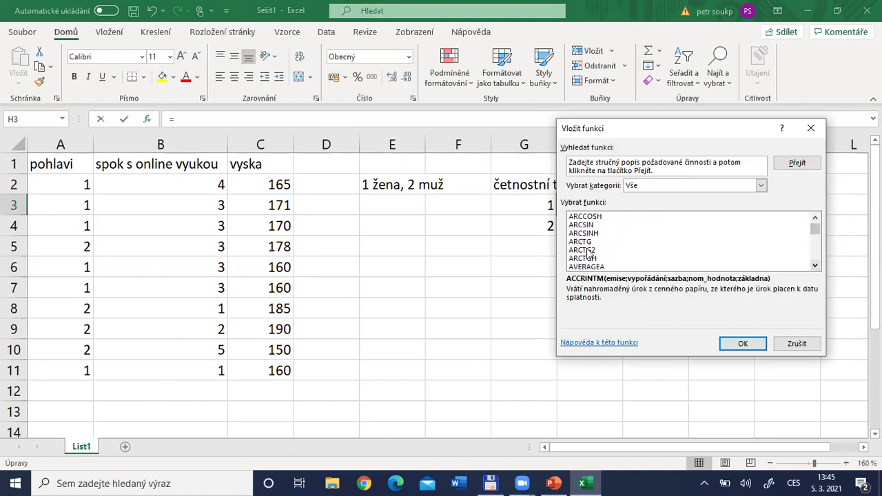
{"action": "left_click", "coordinate": [588, 251]}
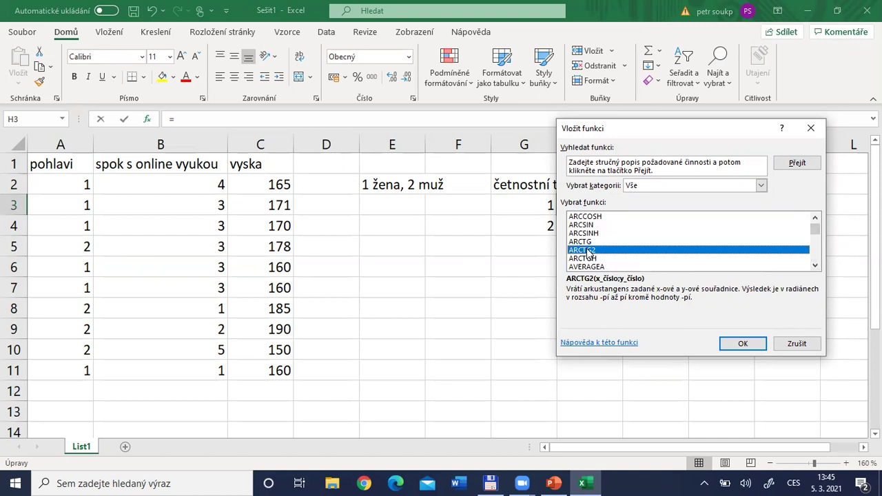
{"action": "type", "text": "če"}
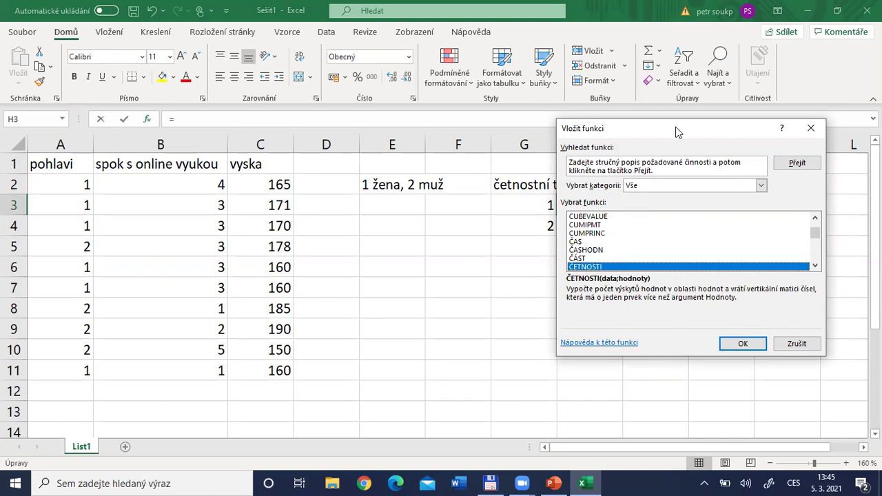
Confirm ČETNOSTI as the function for H3 and place its arguments dialog below the frequency table, clear of the data
{"action": "left_click_drag", "start_coordinate": [678, 140], "coordinate": [365, 134]}
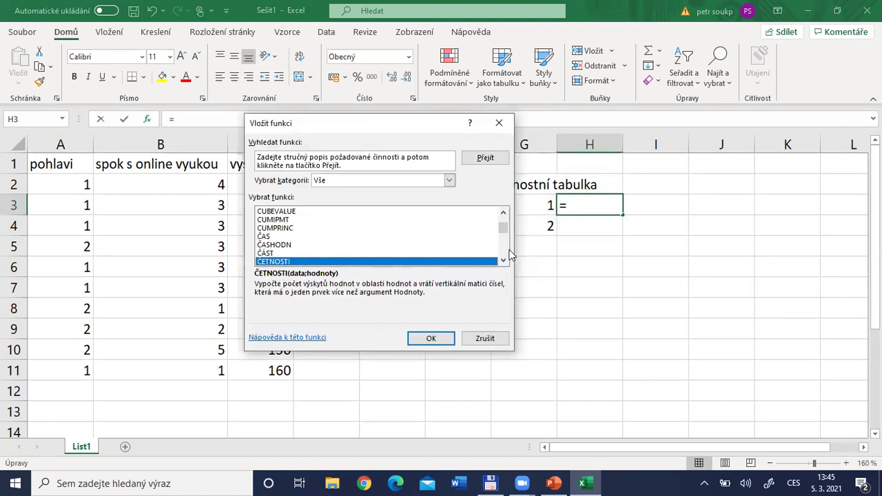
{"action": "left_click", "coordinate": [504, 262]}
{"action": "left_click", "coordinate": [504, 262]}
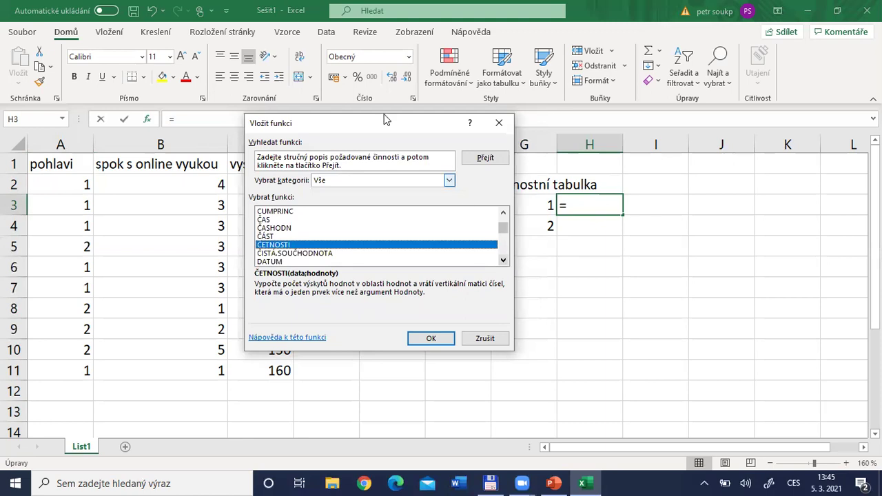
{"action": "left_click_drag", "start_coordinate": [379, 122], "coordinate": [355, 59]}
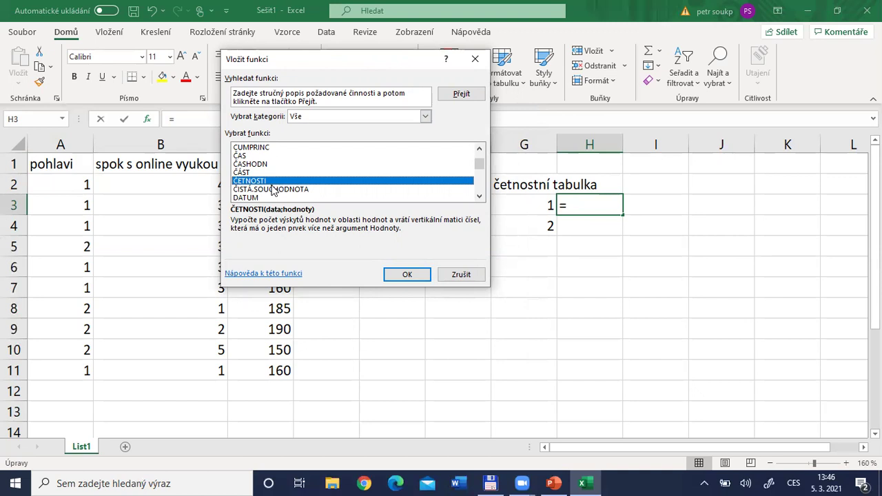
{"action": "left_click", "coordinate": [405, 276]}
{"action": "left_click_drag", "start_coordinate": [391, 102], "coordinate": [590, 300]}
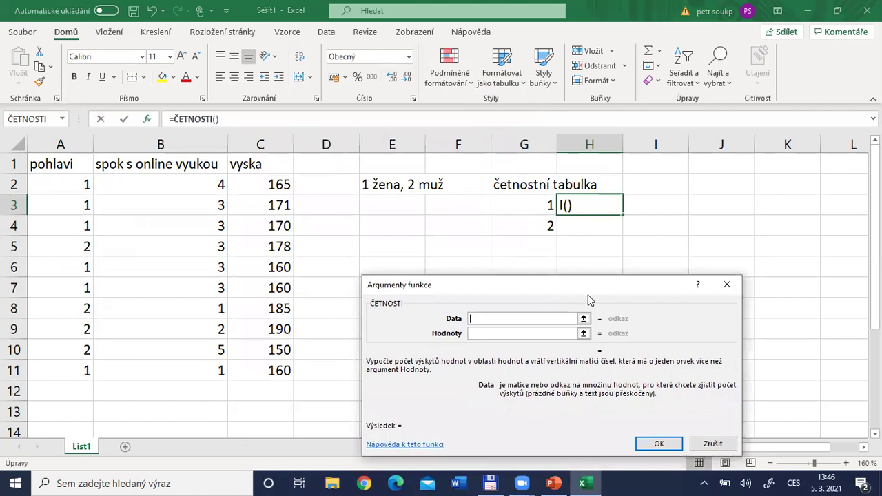
Set the ČETNOSTI data to the sex codes A2:A11 and its values to the category codes G3:G4, and insert the function
{"action": "left_click", "coordinate": [475, 334]}
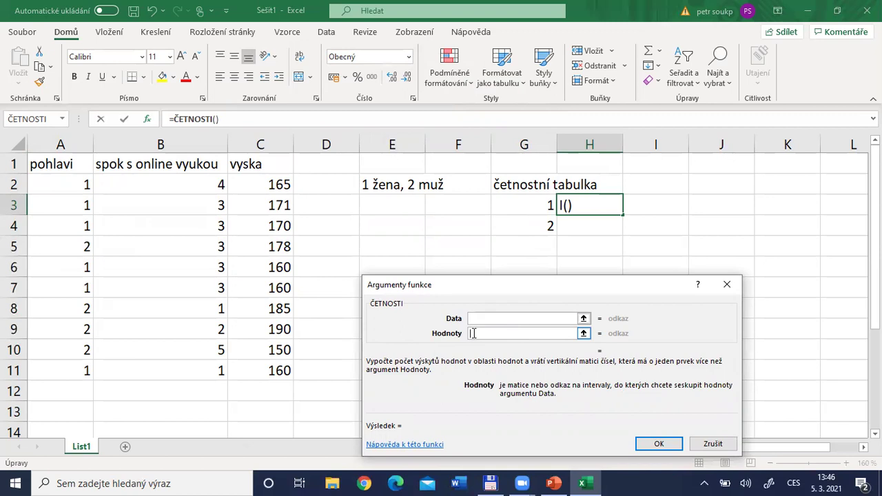
{"action": "left_click", "coordinate": [473, 318]}
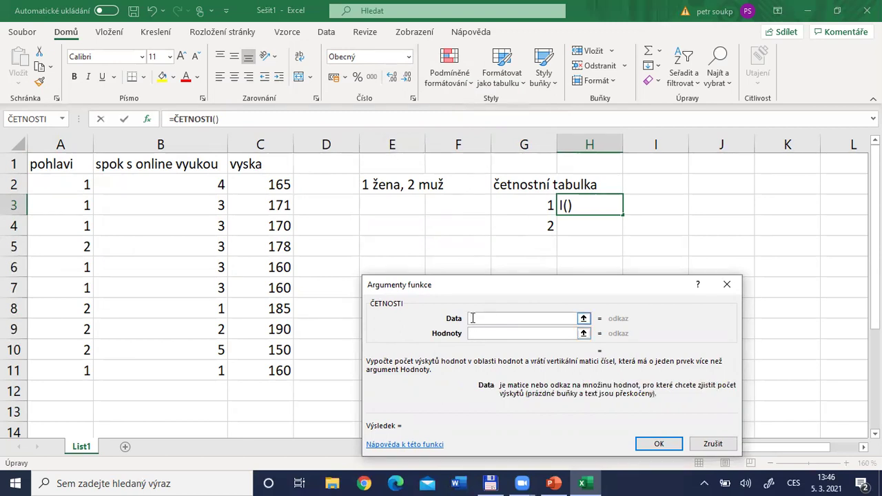
{"action": "left_click_drag", "start_coordinate": [67, 180], "coordinate": [81, 376]}
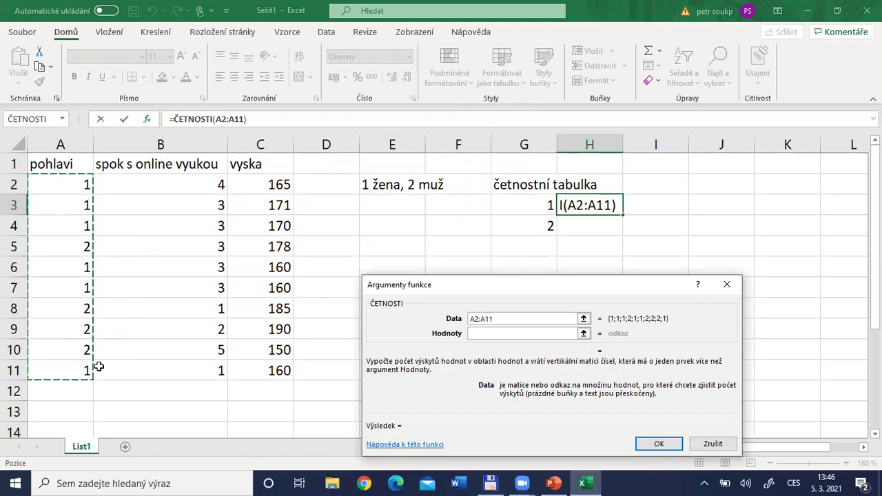
{"action": "left_click", "coordinate": [576, 333]}
{"action": "left_click", "coordinate": [531, 200]}
{"action": "left_click_drag", "start_coordinate": [528, 197], "coordinate": [534, 222]}
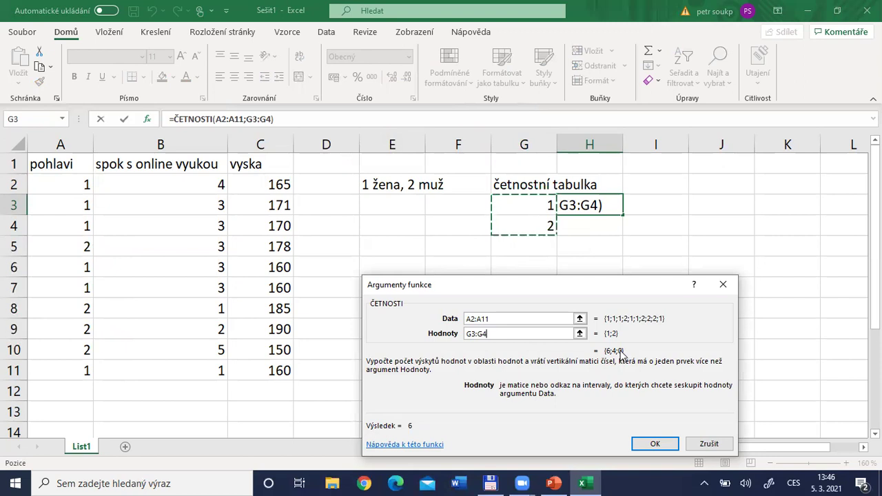
{"action": "left_click", "coordinate": [653, 440]}
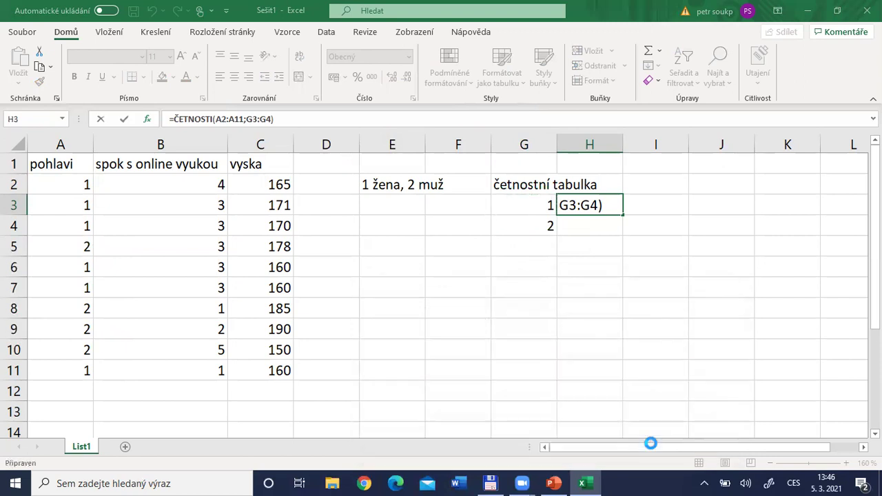
Examine the extra result cell H5 below the two category counts and its neighbouring cells
{"action": "left_click", "coordinate": [587, 273]}
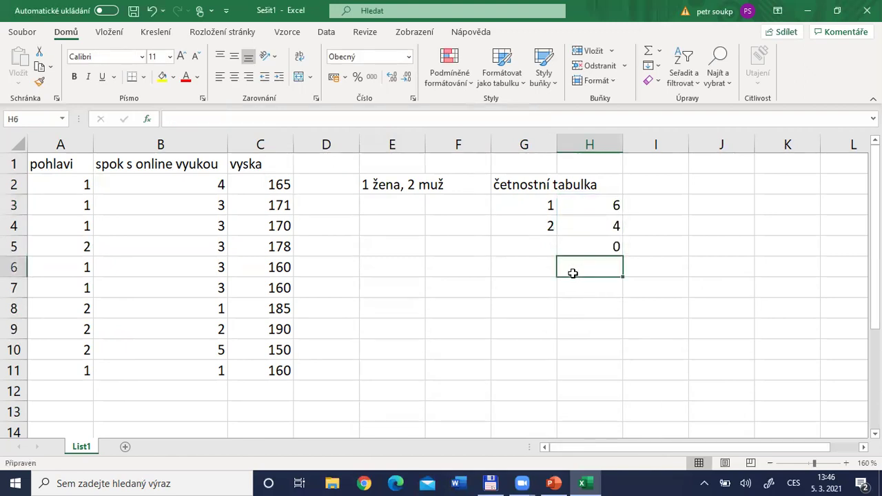
{"action": "left_click", "coordinate": [592, 247]}
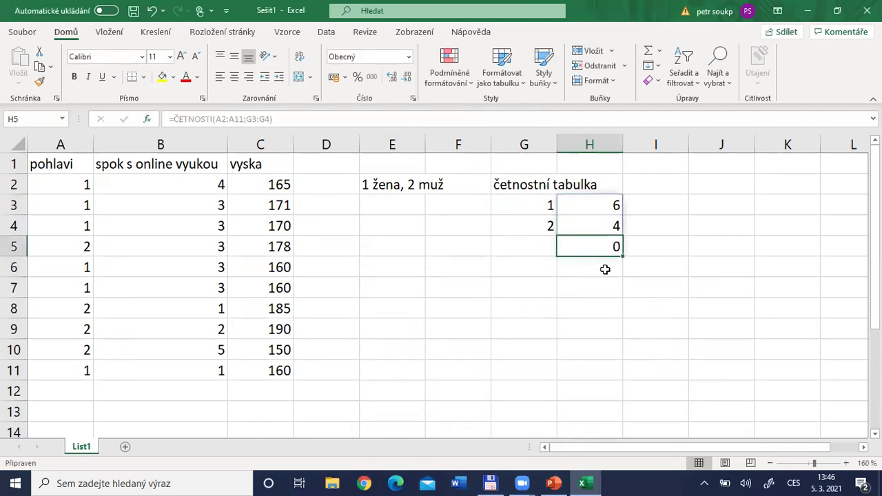
{"action": "left_click", "coordinate": [600, 271]}
{"action": "left_click", "coordinate": [590, 251]}
{"action": "left_click", "coordinate": [520, 243]}
{"action": "left_click", "coordinate": [594, 248]}
{"action": "left_click", "coordinate": [607, 262]}
Try to total the category counts H3:H4 with a SUM formula in H5, and undo it
{"action": "left_click", "coordinate": [605, 245]}
{"action": "left_click", "coordinate": [649, 53]}
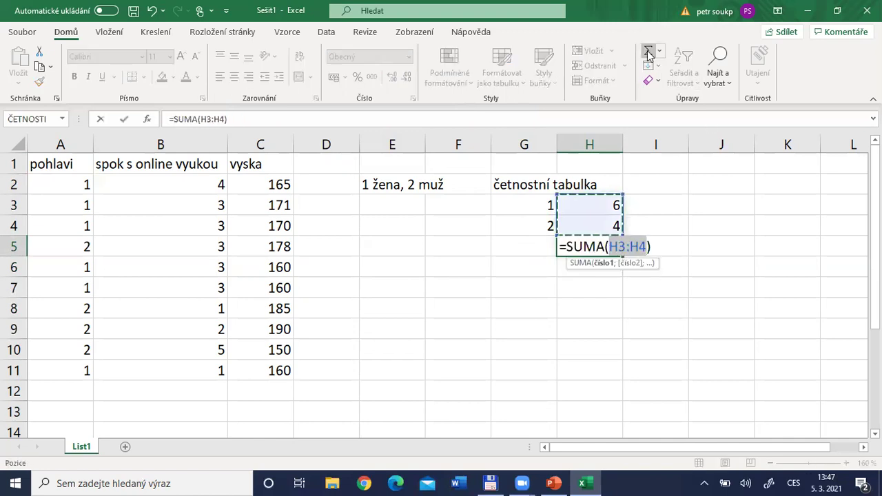
{"action": "left_click", "coordinate": [648, 52]}
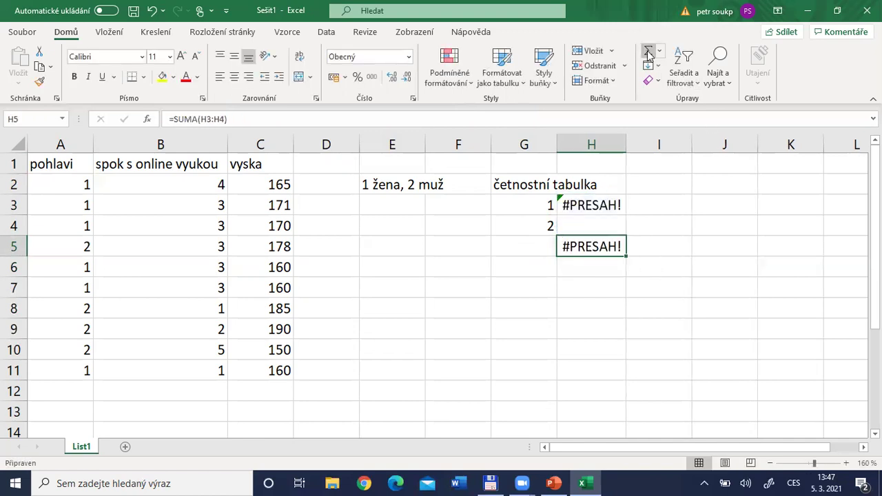
{"action": "left_click", "coordinate": [147, 10]}
{"action": "left_click", "coordinate": [603, 268]}
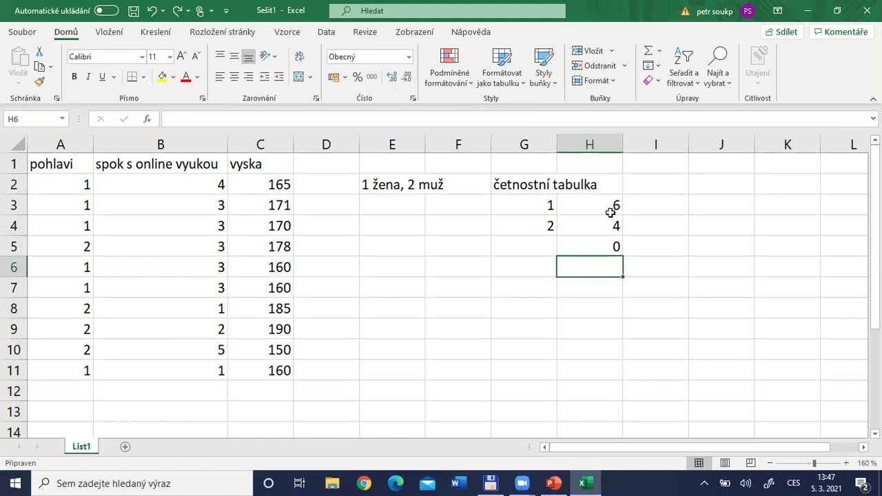
Widen column G to fit the table heading and enter the column heading "abs. počty" in H2
{"action": "left_click_drag", "start_coordinate": [557, 141], "coordinate": [607, 138]}
{"action": "left_click", "coordinate": [636, 177]}
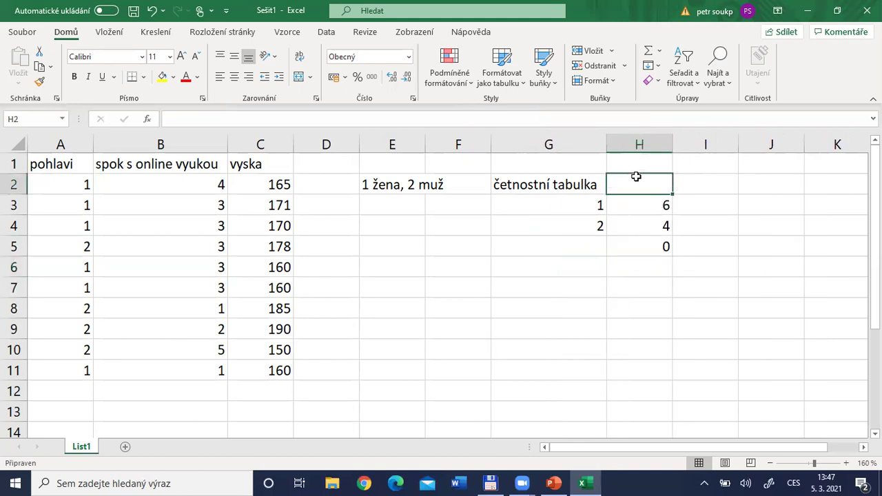
{"action": "type", "text": "abs. poč"}
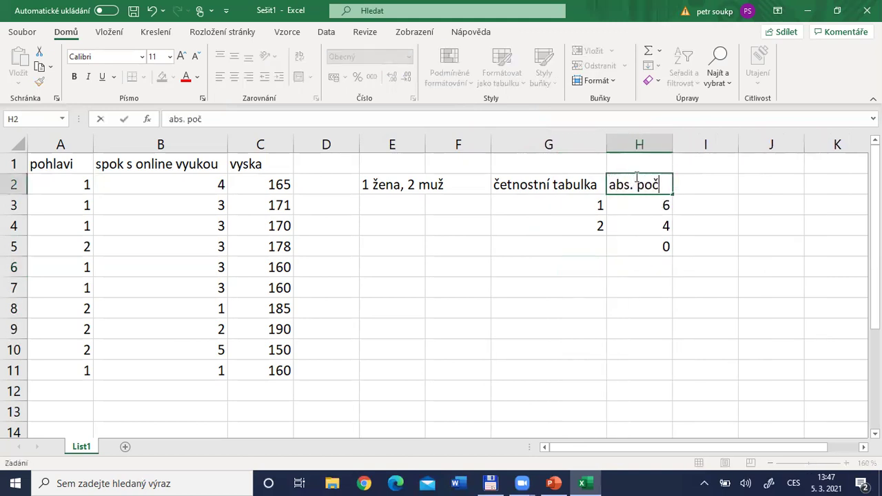
{"action": "type", "text": "ty"}
{"action": "key", "text": "Return"}
Correct the heading in H2 to "abs. počty" with a lowercase p and widen column H slightly
{"action": "left_click", "coordinate": [636, 181]}
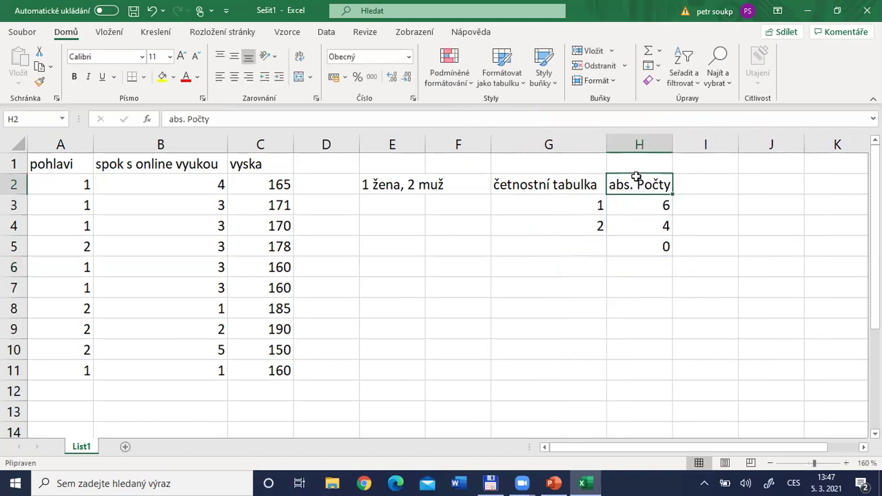
{"action": "double_click", "coordinate": [641, 185]}
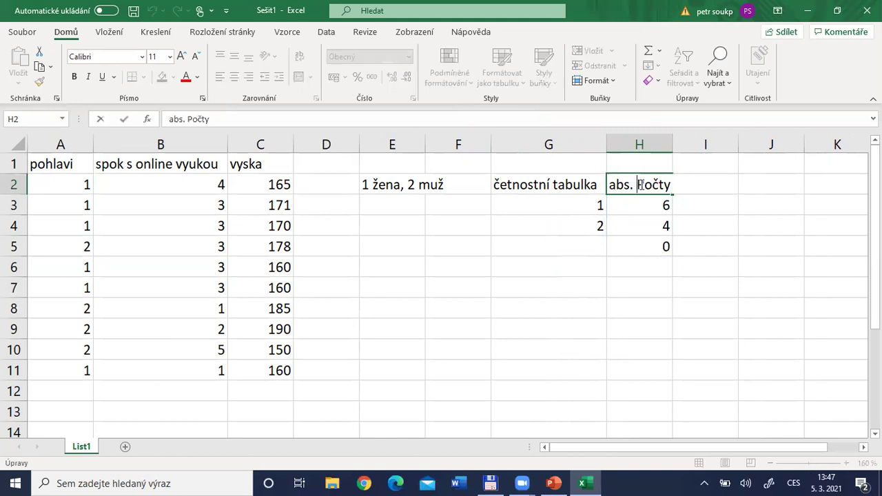
{"action": "key", "text": "BackSpace"}
{"action": "type", "text": "p"}
{"action": "key", "text": "Return"}
{"action": "left_click", "coordinate": [640, 183]}
{"action": "mouse_move", "coordinate": [673, 142]}
{"action": "left_mouse_down"}
{"action": "mouse_move", "coordinate": [685, 142]}
{"action": "mouse_move", "coordinate": [684, 152]}
{"action": "left_mouse_up"}
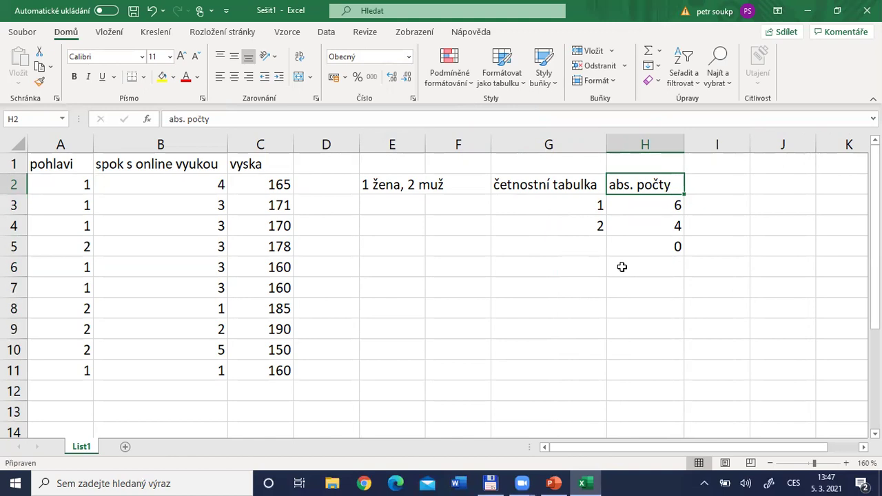
Check the counts in H3 and H4, and enter the label "modus" in B13 below the data matrix
{"action": "left_click", "coordinate": [654, 207]}
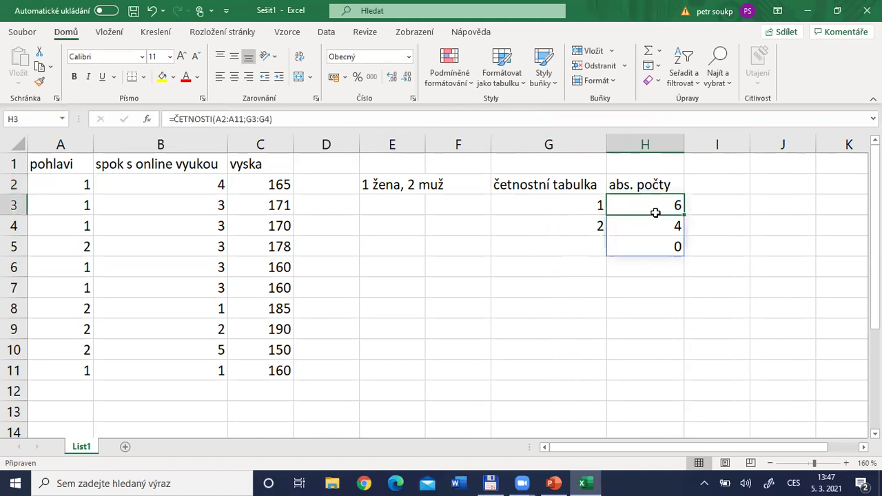
{"action": "left_click", "coordinate": [660, 226]}
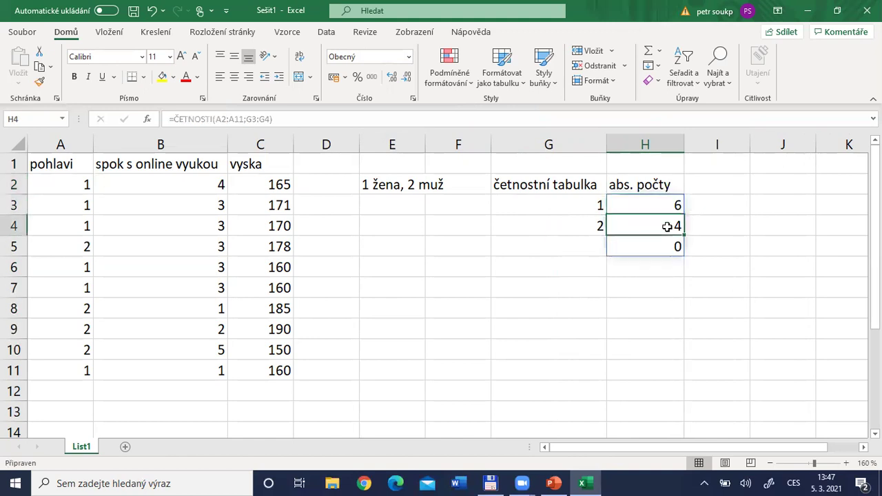
{"action": "left_click", "coordinate": [118, 414]}
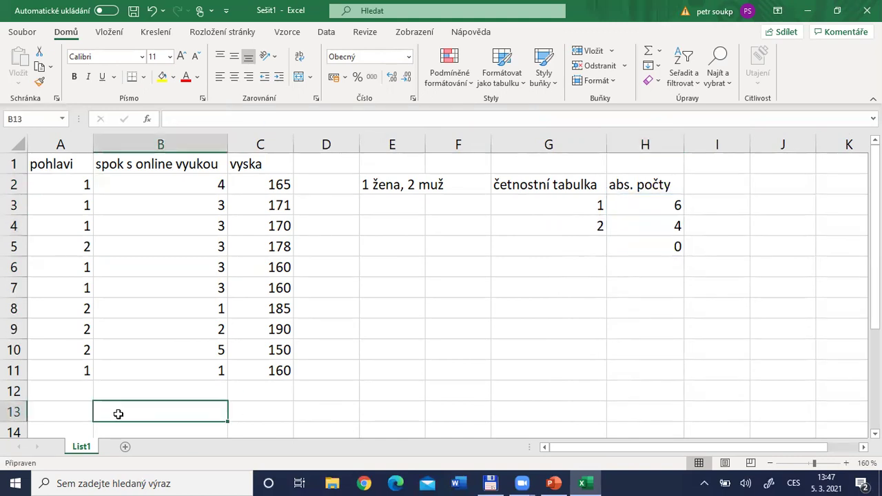
{"action": "type", "text": "modus"}
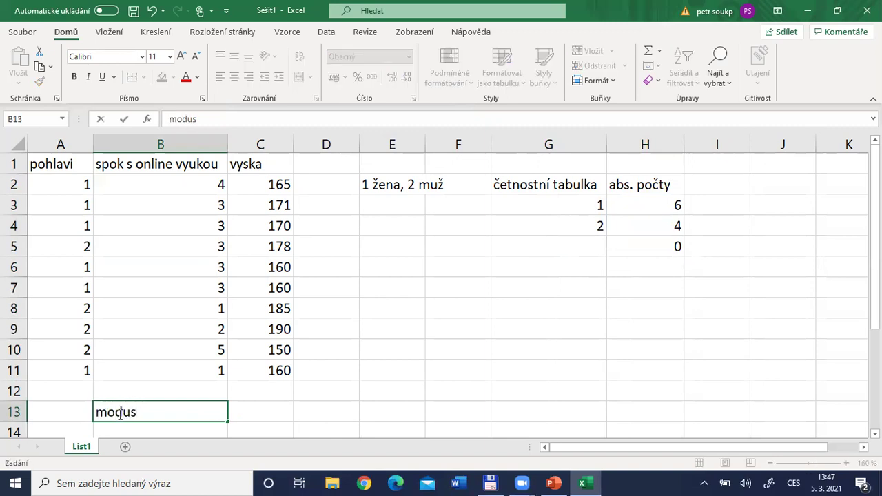
{"action": "key", "text": "Return"}
{"action": "key", "text": "Up"}
{"action": "key", "text": "Left"}
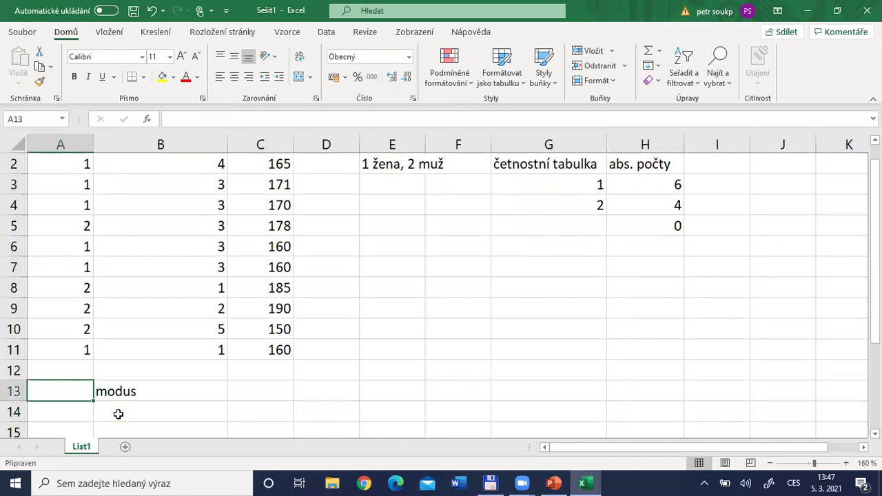
{"action": "key", "text": "Up"}
{"action": "key", "text": "ctrl+Home"}
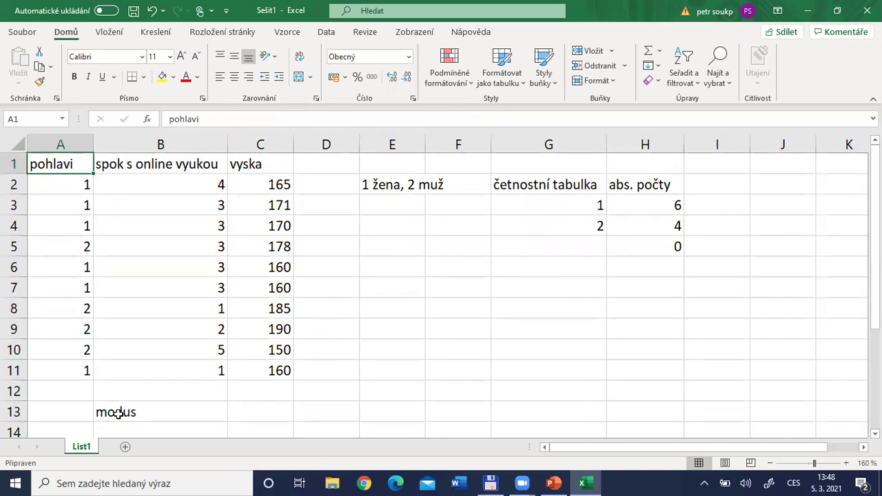
Insert the MODE function in A13 beside the "modus" label, comparing it with MODE.MULT and MODE.SNGL in the function list
{"action": "left_click", "coordinate": [58, 417]}
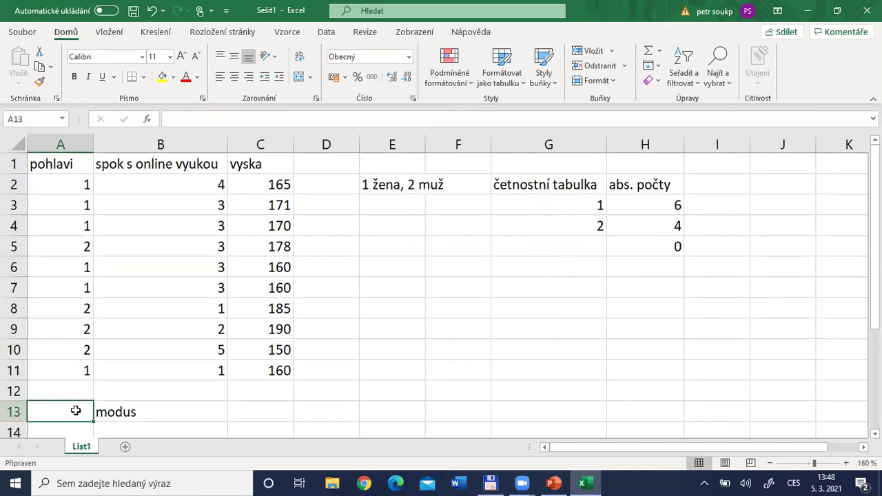
{"action": "left_click", "coordinate": [147, 119]}
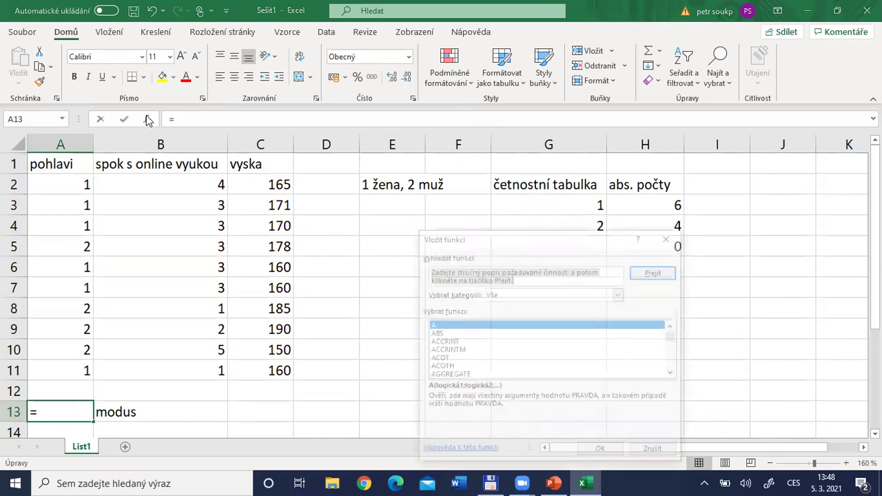
{"action": "left_click", "coordinate": [445, 350]}
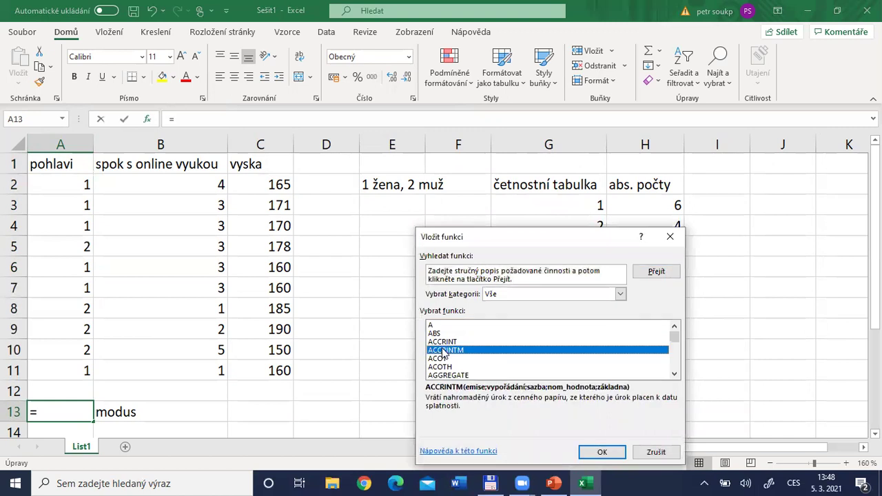
{"action": "type", "text": "mod"}
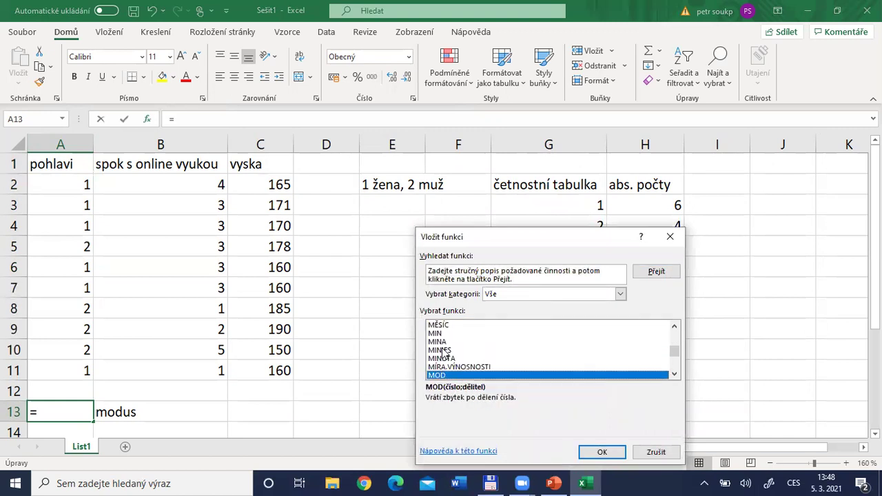
{"action": "left_click", "coordinate": [675, 374]}
{"action": "left_click", "coordinate": [674, 374]}
{"action": "left_click", "coordinate": [675, 374]}
{"action": "left_click", "coordinate": [675, 374]}
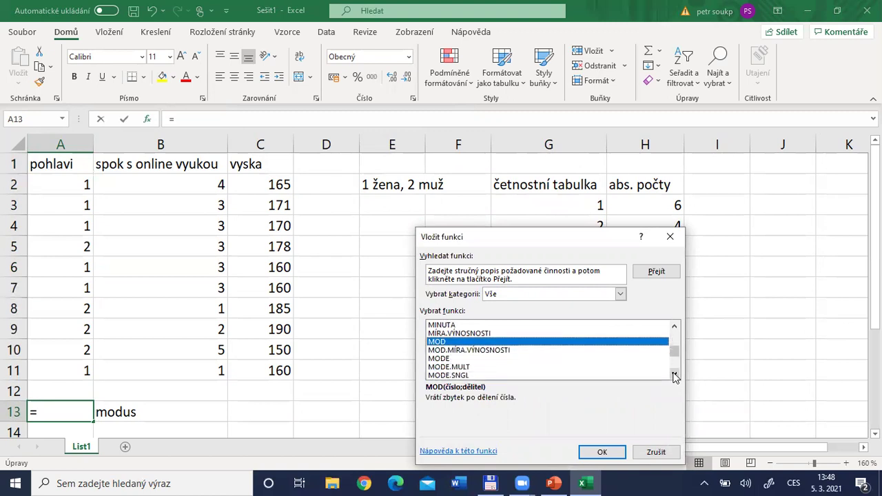
{"action": "left_click", "coordinate": [458, 360]}
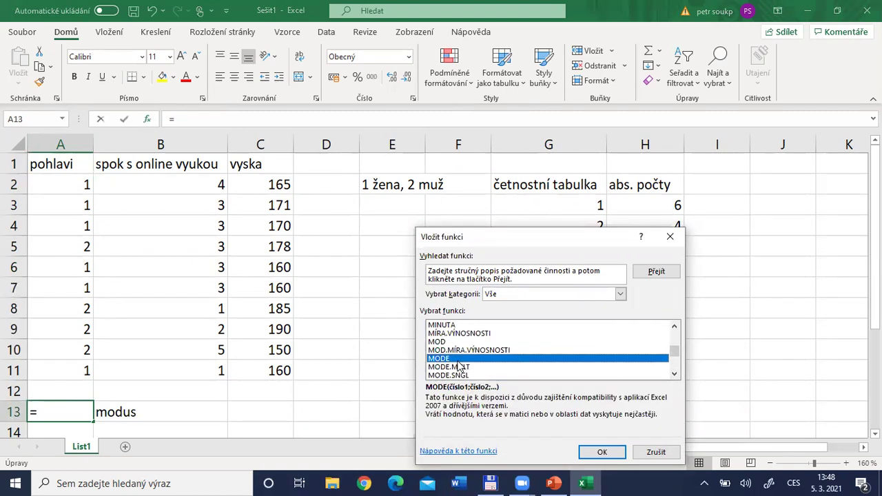
{"action": "left_click", "coordinate": [461, 367]}
{"action": "left_click", "coordinate": [467, 376]}
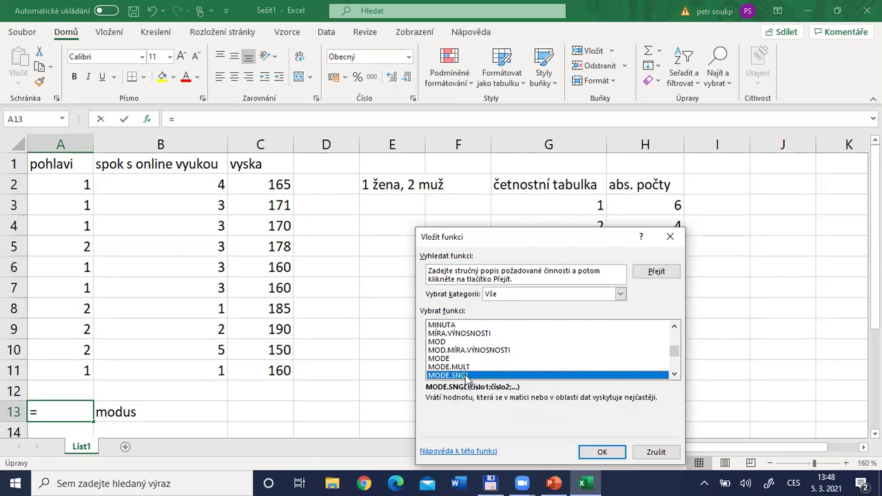
{"action": "left_click", "coordinate": [453, 360]}
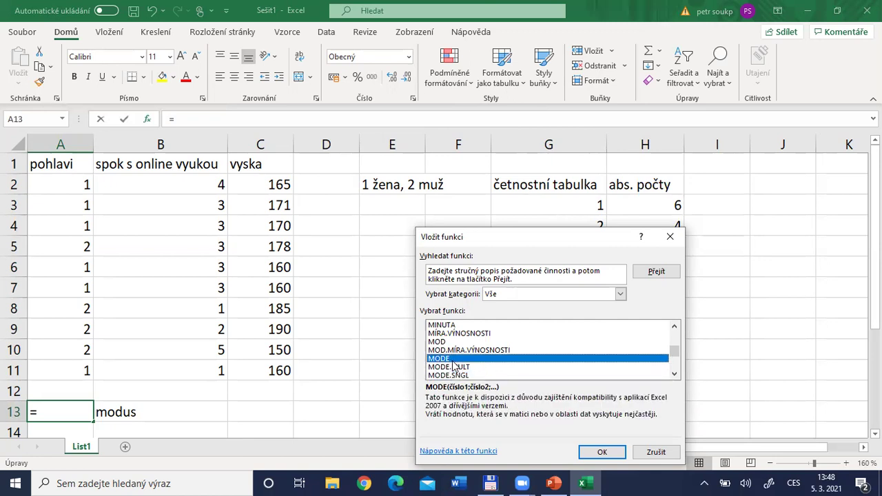
{"action": "left_click", "coordinate": [594, 451]}
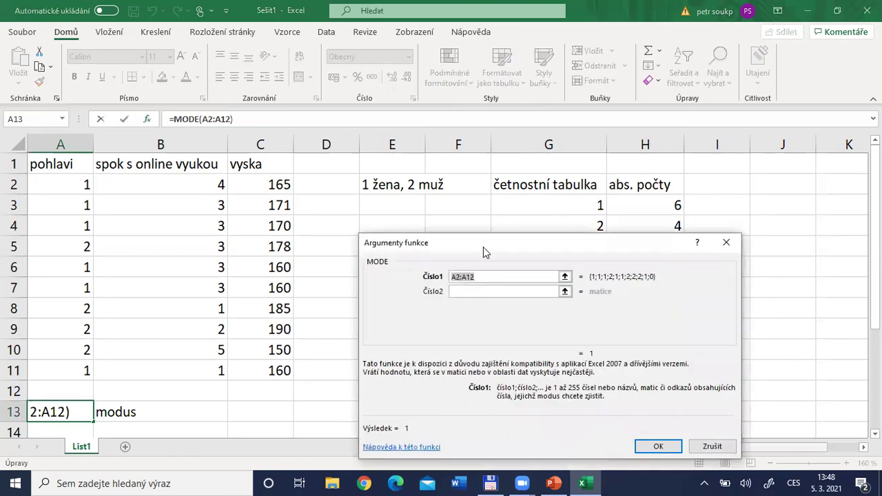
Set A2:A11 as the MODE function's number range and confirm the formula in A13
{"action": "left_click_drag", "start_coordinate": [73, 186], "coordinate": [74, 376]}
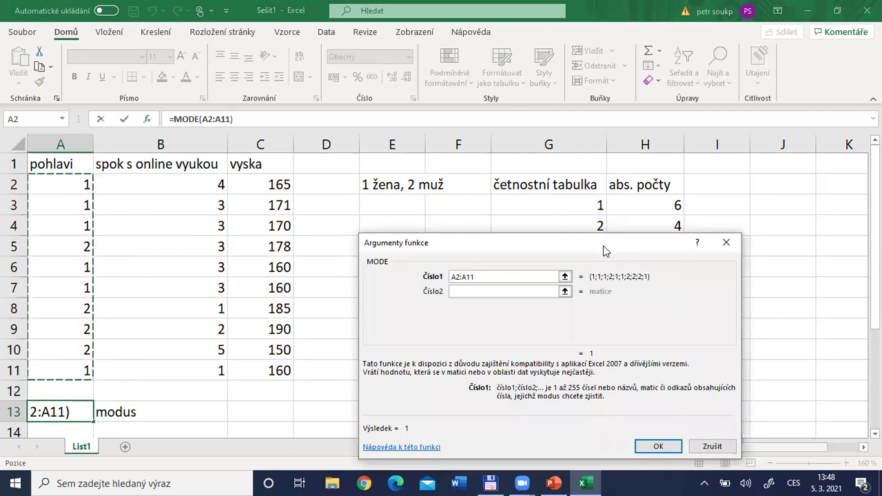
{"action": "left_click", "coordinate": [655, 446]}
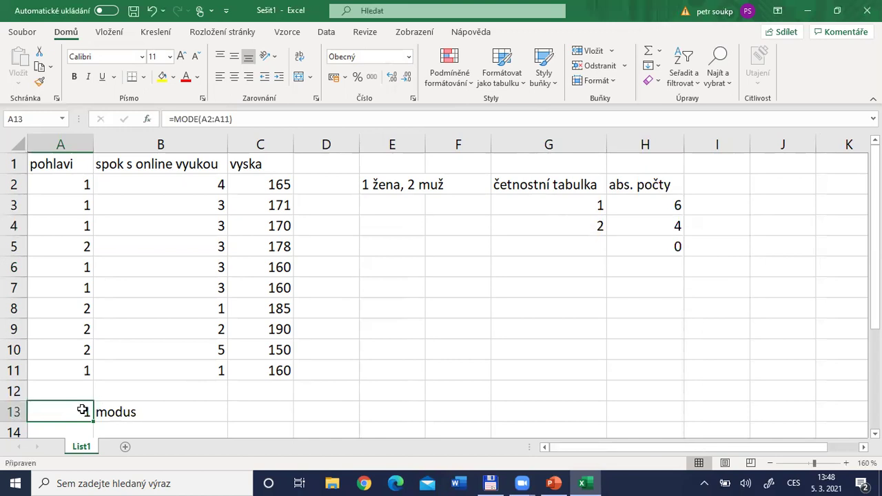
{"action": "key", "text": "shift+Right"}
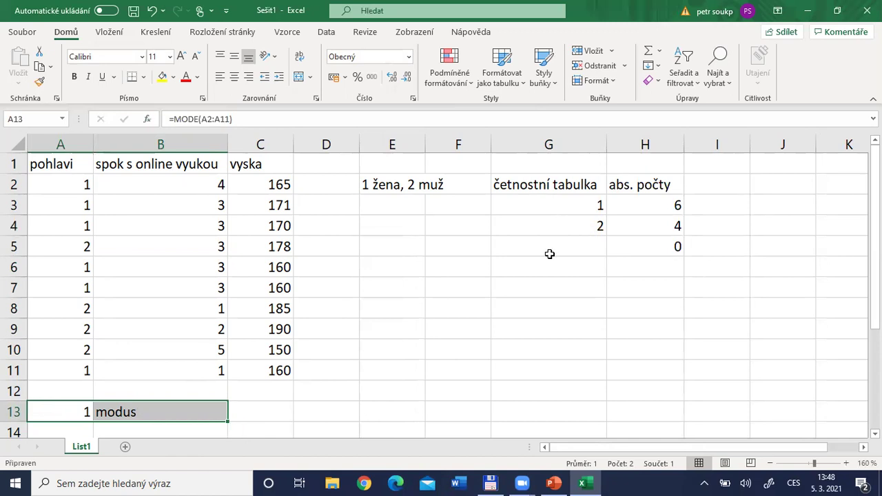
Total the absolute counts in H6 with the automatic sum formula =SUMA(H3#)
{"action": "left_click", "coordinate": [649, 202]}
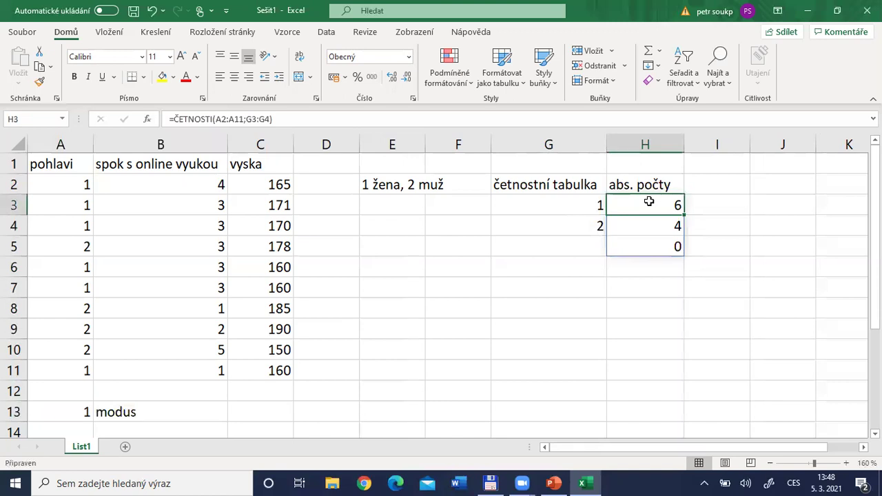
{"action": "left_click", "coordinate": [660, 270]}
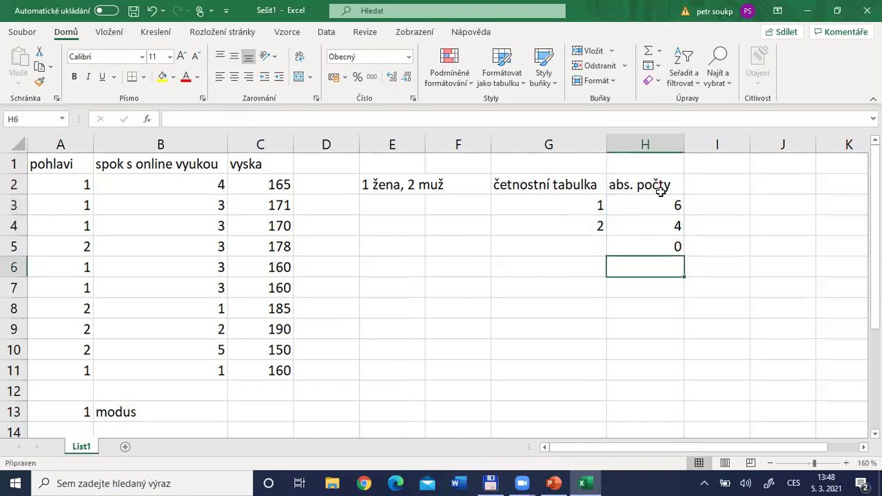
{"action": "left_click", "coordinate": [648, 51]}
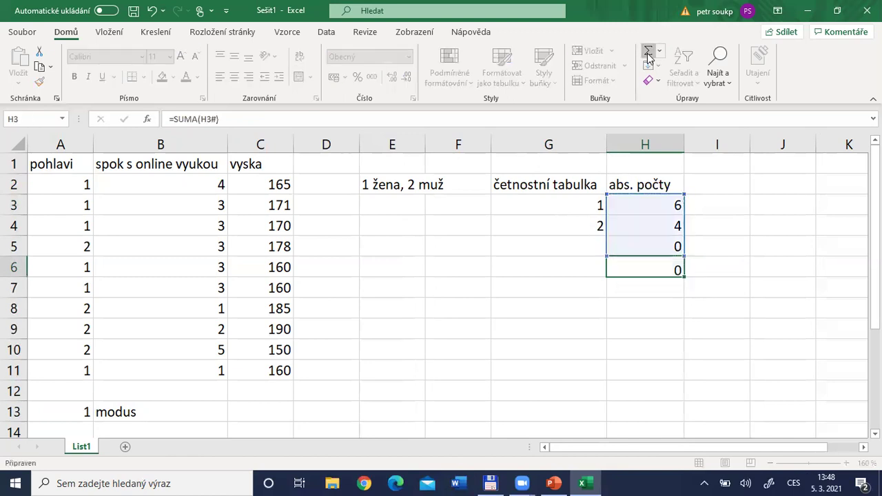
{"action": "key", "text": "Return"}
{"action": "left_click", "coordinate": [676, 270]}
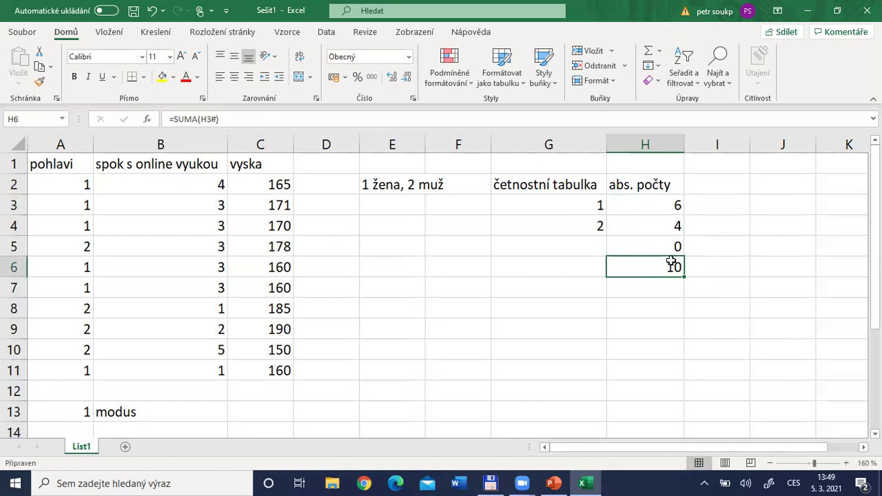
Enter the column heading "rel. četnosti" in I2 next to "abs. počty"
{"action": "left_click", "coordinate": [721, 181]}
{"action": "type", "text": "rel. č"}
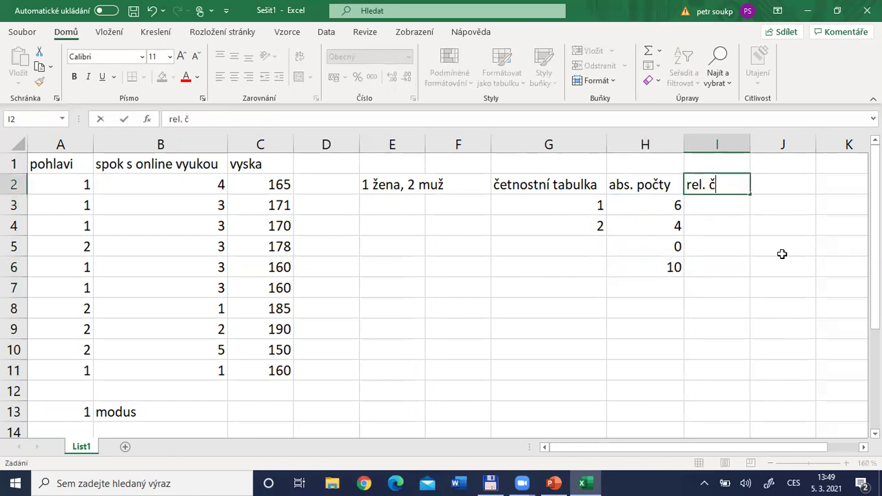
{"action": "type", "text": "etnnost"}
{"action": "key", "text": "BackSpace"}
{"action": "key", "text": "BackSpace"}
{"action": "key", "text": "BackSpace"}
{"action": "key", "text": "BackSpace"}
{"action": "type", "text": "osti"}
{"action": "key", "text": "Return"}
Switch to PowerPoint, examine the counts and relative frequencies in the table on slide 8, and return to Excel
{"action": "key", "text": "alt+Tab"}
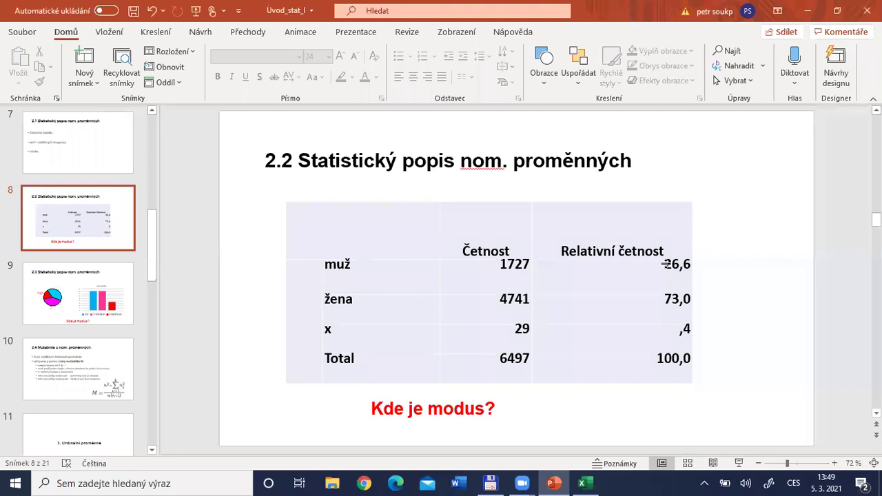
{"action": "left_click", "coordinate": [492, 265]}
{"action": "left_click_drag", "start_coordinate": [503, 264], "coordinate": [539, 265]}
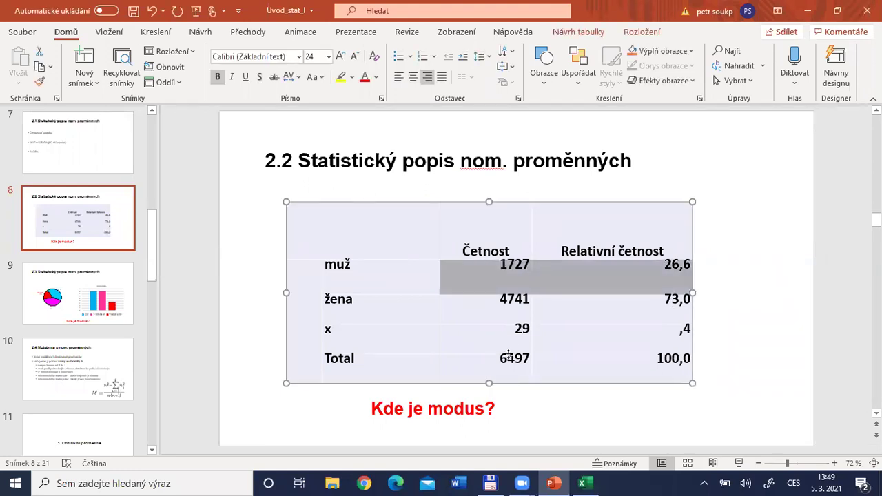
{"action": "left_click_drag", "start_coordinate": [514, 356], "coordinate": [522, 357]}
{"action": "key", "text": "Escape"}
{"action": "key", "text": "Escape"}
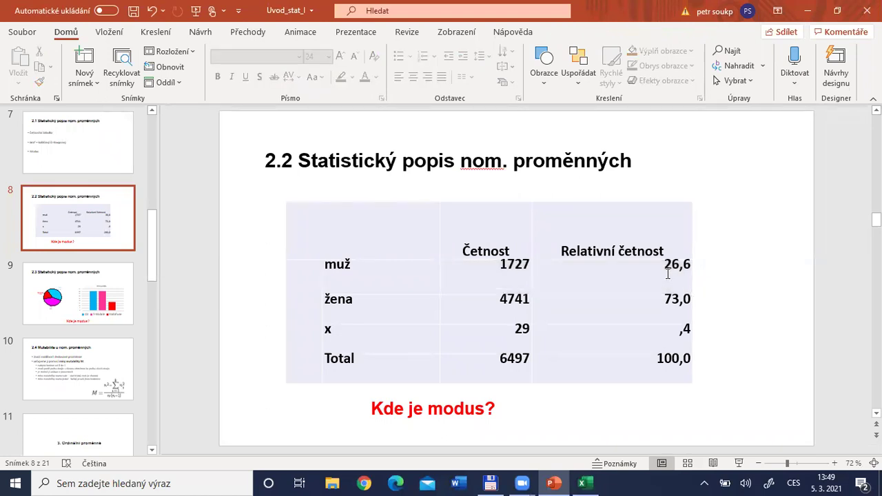
{"action": "key", "text": "alt+Tab"}
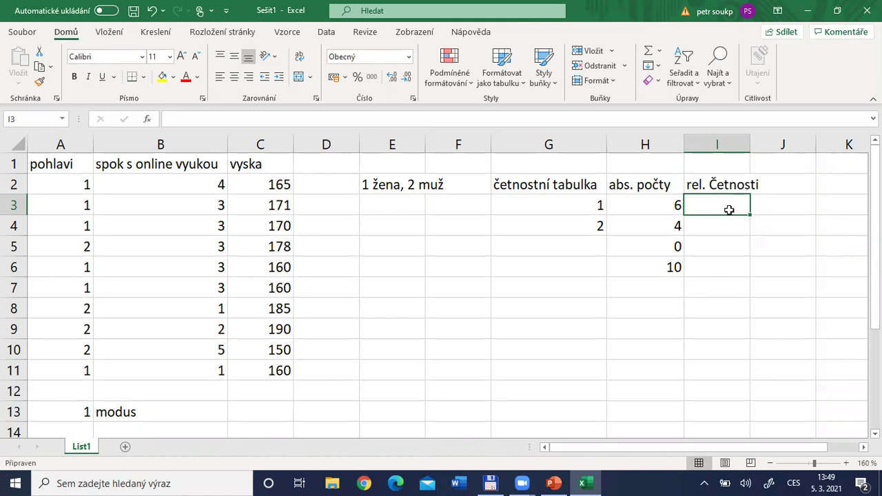
{"action": "key", "text": "XF86AudioLowerVolume"}
{"action": "key", "text": "XF86AudioLowerVolume"}
{"action": "key", "text": "XF86AudioLowerVolume"}
{"action": "key", "text": "XF86AudioRaiseVolume"}
{"action": "key", "text": "XF86AudioRaiseVolume"}
{"action": "key", "text": "XF86AudioRaiseVolume"}
{"action": "key", "text": "XF86AudioRaiseVolume"}
{"action": "key", "text": "XF86AudioRaiseVolume"}
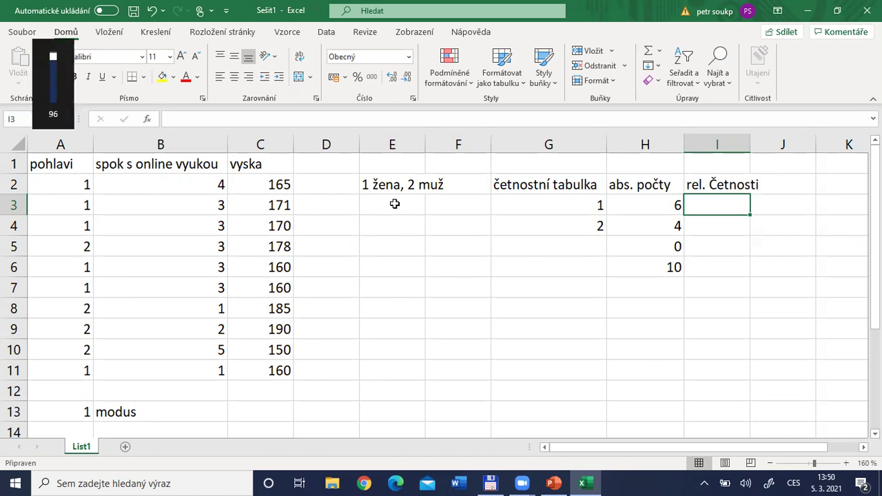
{"action": "key", "text": "XF86AudioRaiseVolume"}
{"action": "key", "text": "XF86AudioRaiseVolume"}
{"action": "key", "text": "XF86AudioLowerVolume"}
{"action": "key", "text": "XF86AudioLowerVolume"}
{"action": "key", "text": "XF86AudioLowerVolume"}
{"action": "key", "text": "XF86AudioLowerVolume"}
{"action": "key", "text": "XF86AudioLowerVolume"}
{"action": "key", "text": "XF86AudioLowerVolume"}
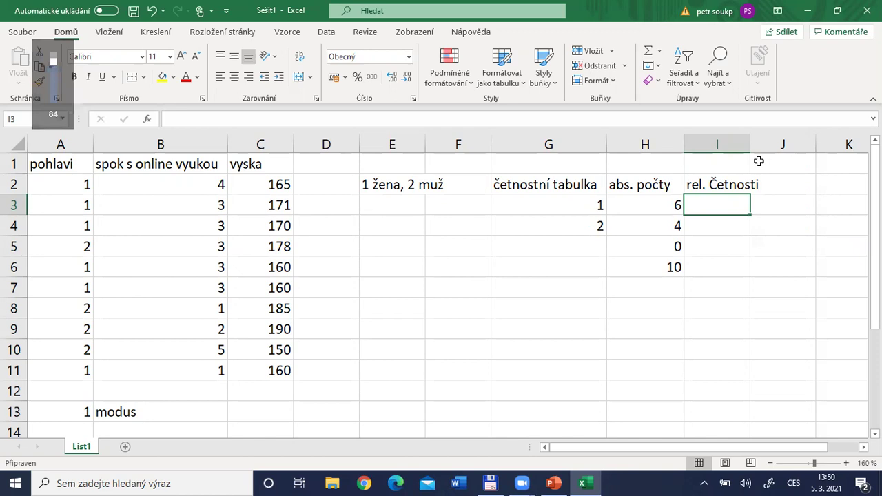
Correct the heading in I2 to "rel. četnosti" with a lowercase č
{"action": "left_click", "coordinate": [691, 188]}
{"action": "left_click", "coordinate": [187, 119]}
{"action": "key", "text": "Delete"}
{"action": "type", "text": "č"}
{"action": "key", "text": "Return"}
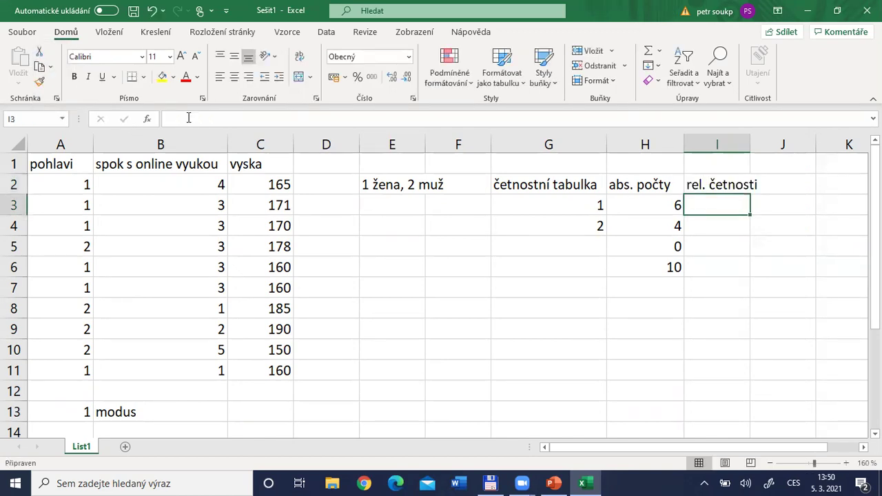
Check the counts against their total and build the relative frequency formula =H3/H6 in I3
{"action": "left_click", "coordinate": [651, 204]}
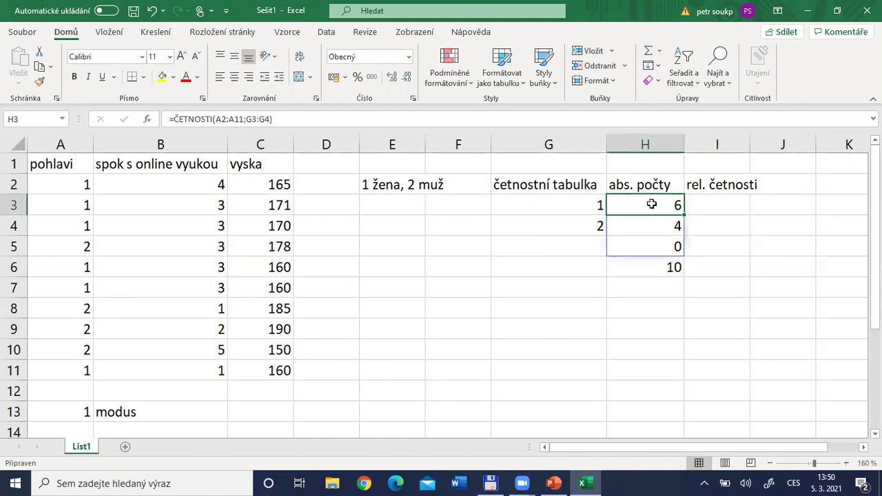
{"action": "left_click", "coordinate": [662, 268]}
{"action": "left_click", "coordinate": [658, 228]}
{"action": "left_click", "coordinate": [668, 269]}
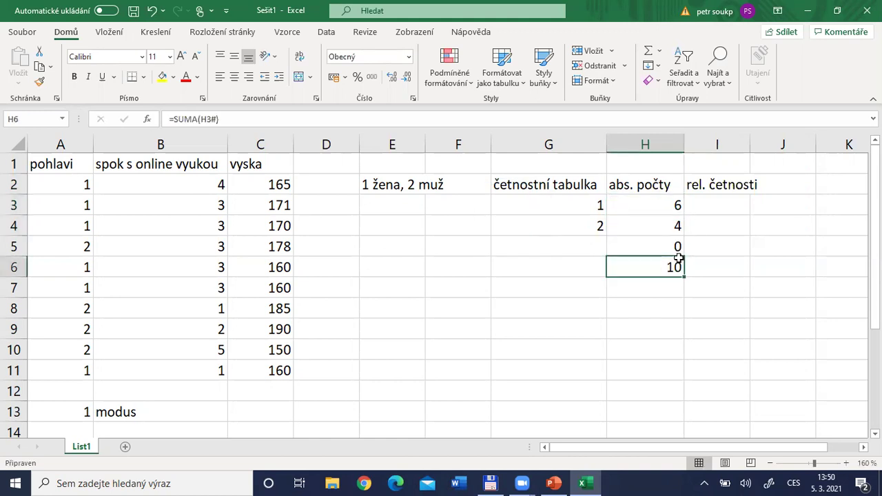
{"action": "left_click", "coordinate": [707, 200]}
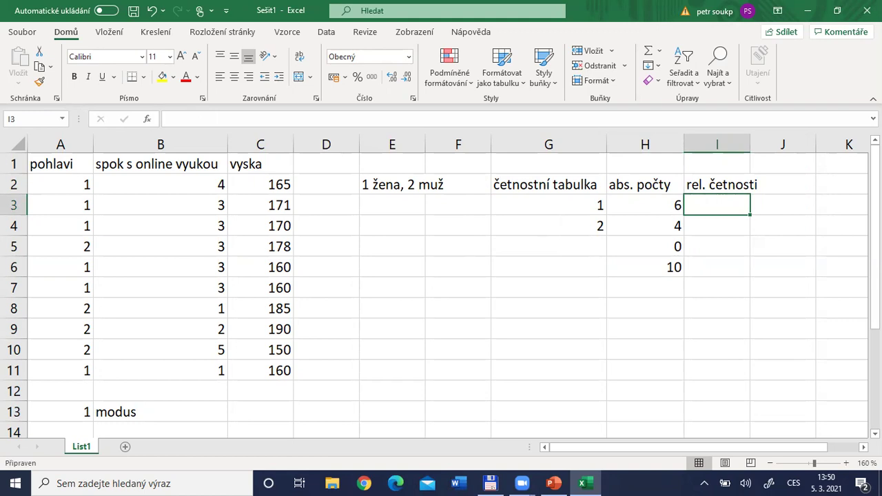
{"action": "type", "text": "="}
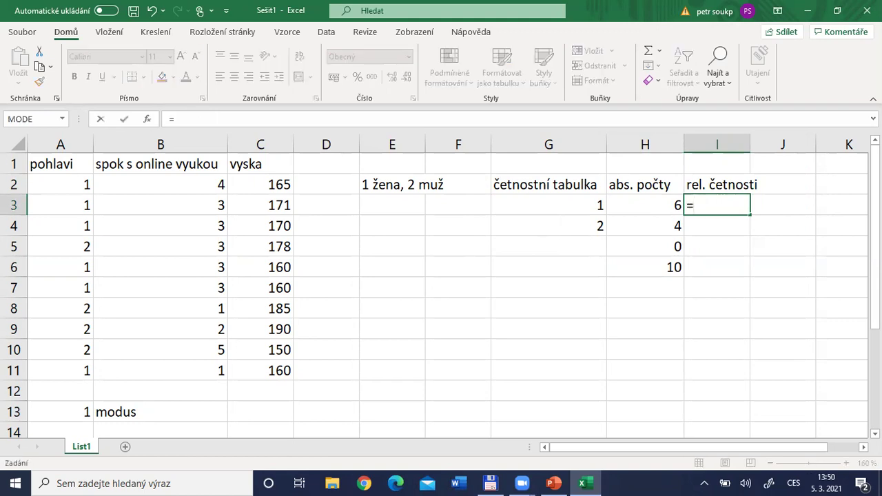
{"action": "left_click", "coordinate": [653, 203]}
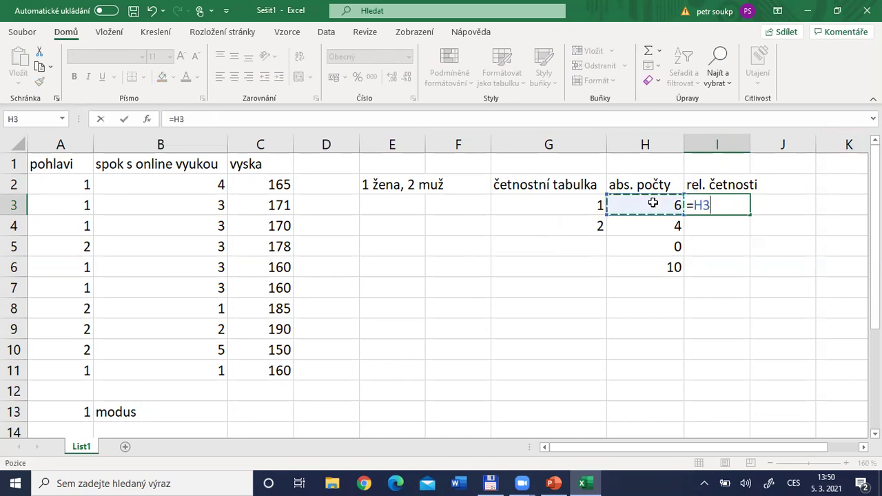
{"action": "type", "text": "-"}
{"action": "key", "text": "BackSpace"}
{"action": "key", "text": "alt+shift"}
{"action": "type", "text": "/"}
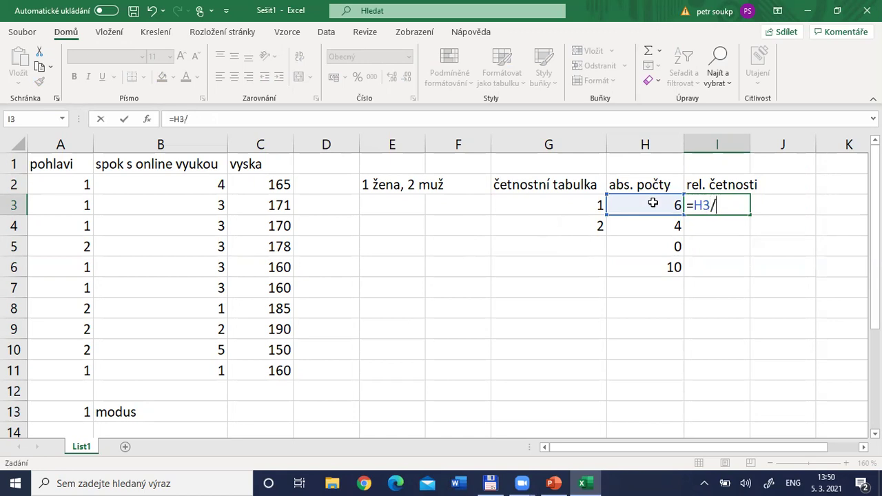
{"action": "left_click", "coordinate": [670, 268]}
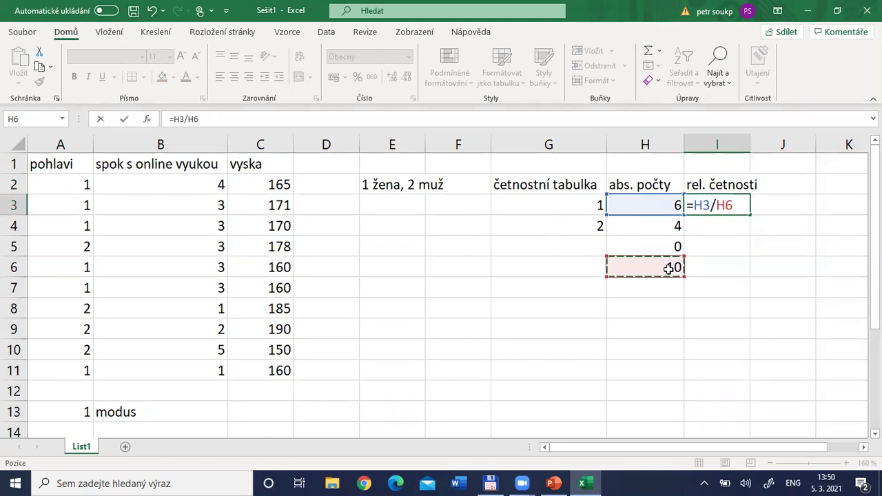
Fix the row of the total in the I3 formula as =H3/H$6 and fill the formula down to I4
{"action": "left_click", "coordinate": [719, 205]}
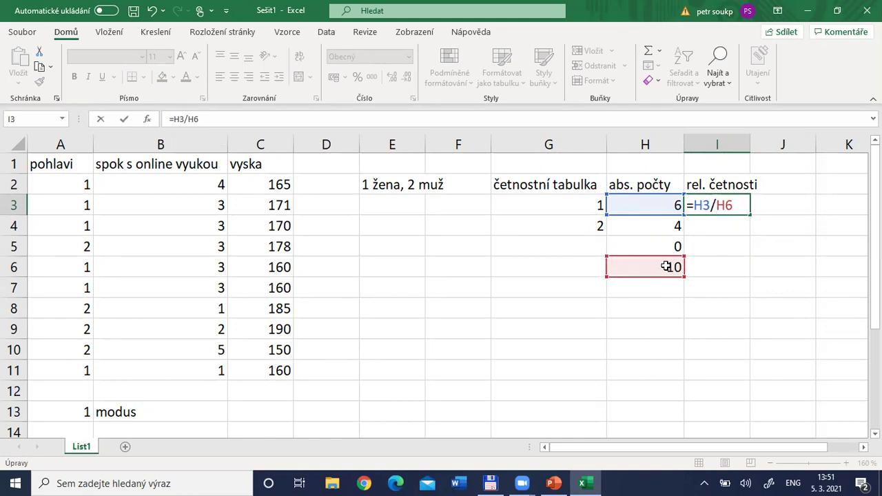
{"action": "left_click", "coordinate": [186, 120]}
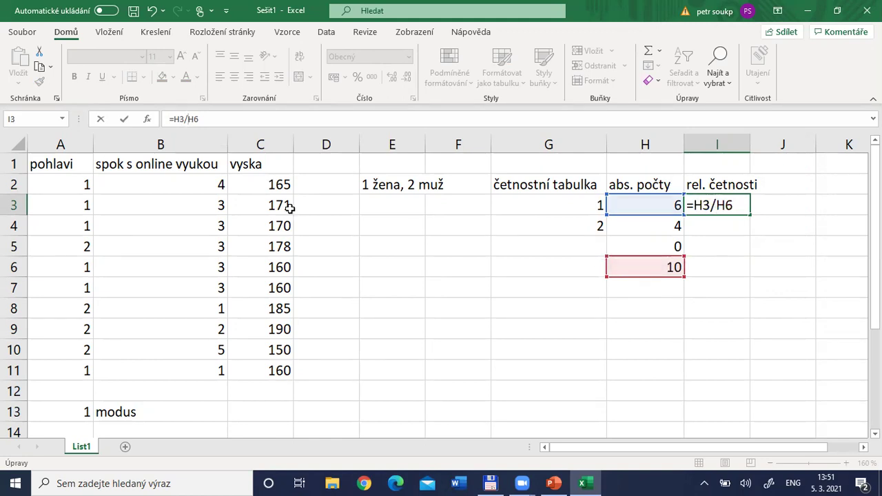
{"action": "key", "text": "F4"}
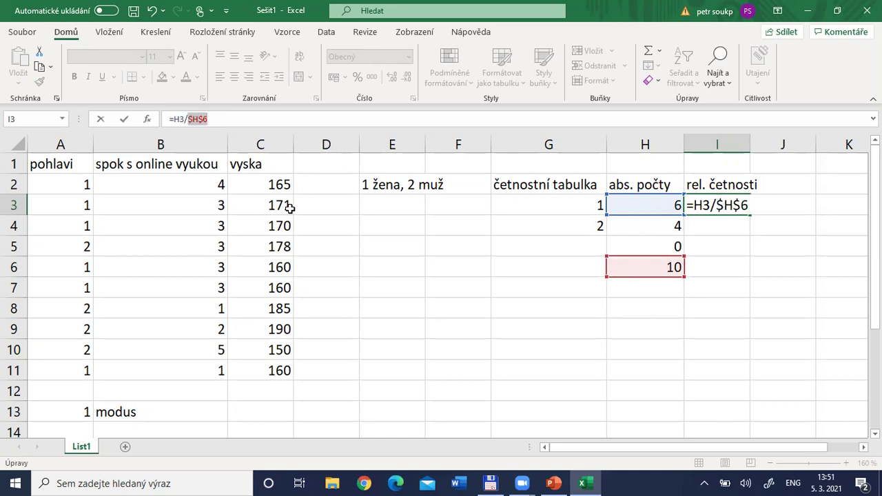
{"action": "key", "text": "F4"}
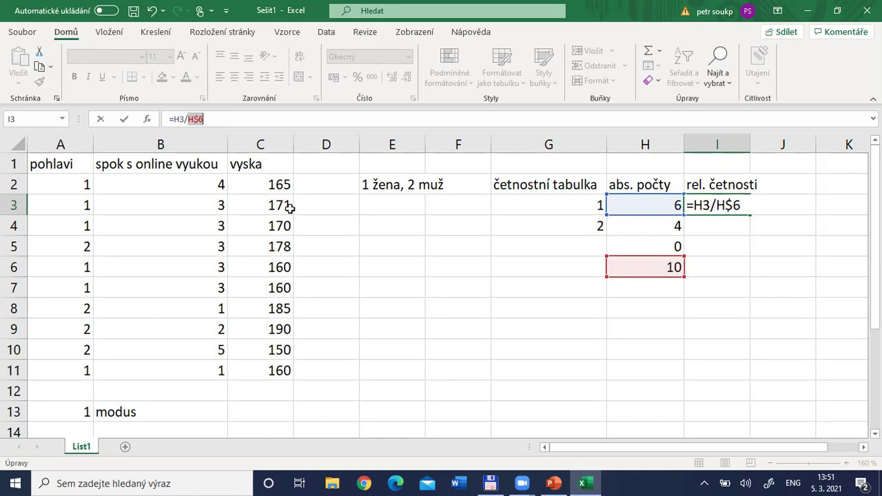
{"action": "key", "text": "Return"}
{"action": "key", "text": "Up"}
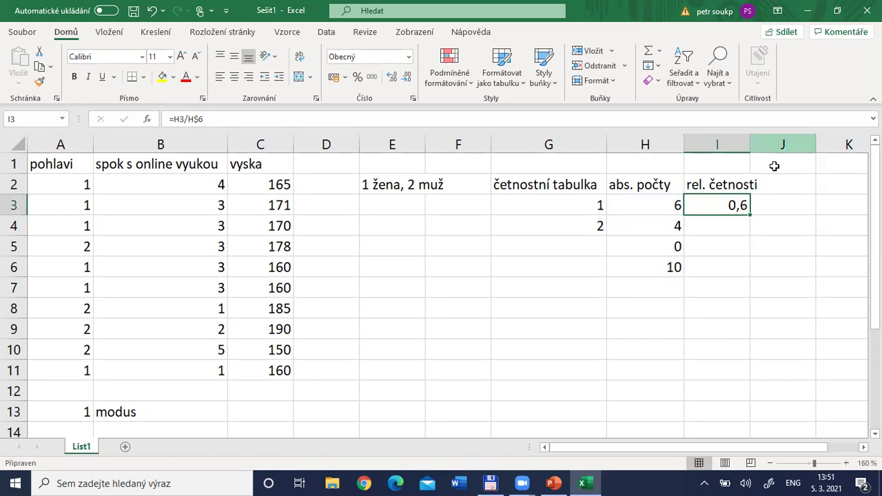
{"action": "left_click_drag", "start_coordinate": [751, 214], "coordinate": [750, 230]}
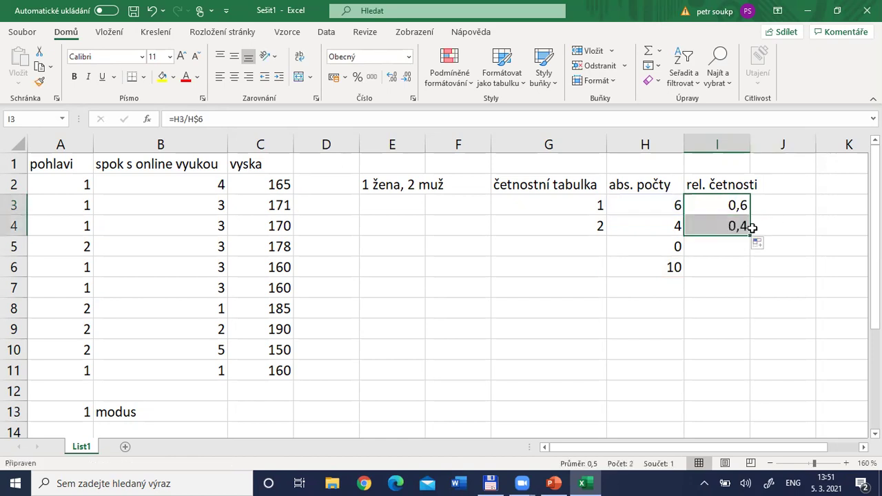
Format the relative frequencies in I3:I4 as percentages
{"action": "left_click", "coordinate": [724, 204]}
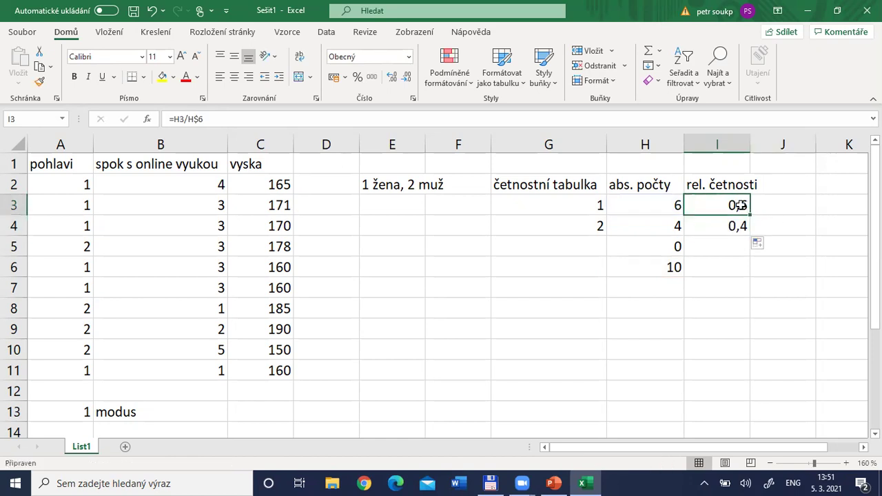
{"action": "left_click", "coordinate": [735, 226]}
{"action": "left_click_drag", "start_coordinate": [724, 205], "coordinate": [731, 227]}
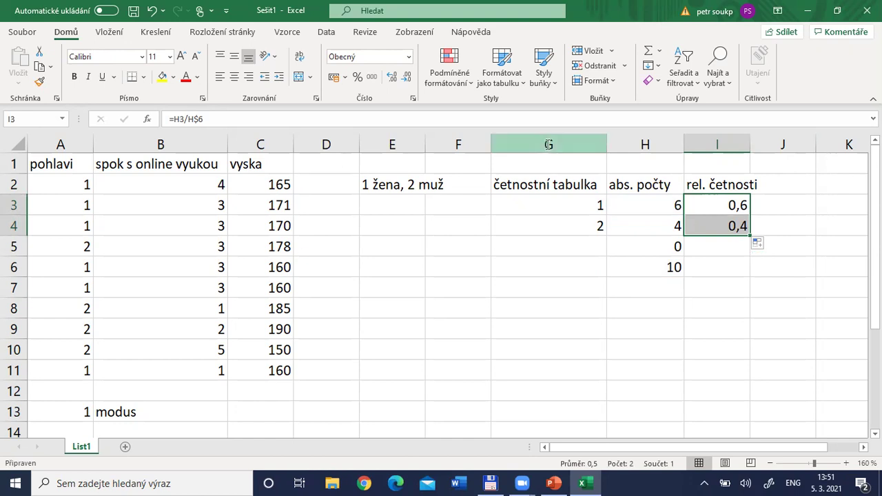
{"action": "left_click", "coordinate": [358, 81]}
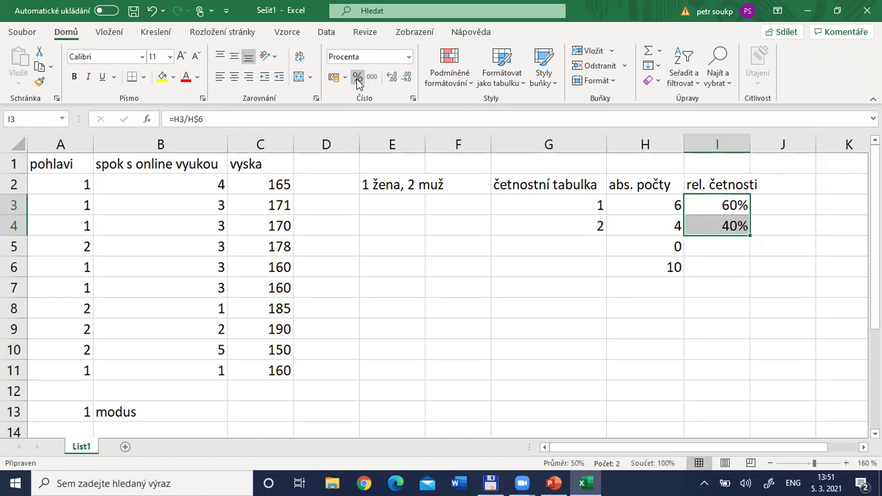
Try to extend the total formula from H6 into I6 and clear the copied cell
{"action": "left_click", "coordinate": [662, 268]}
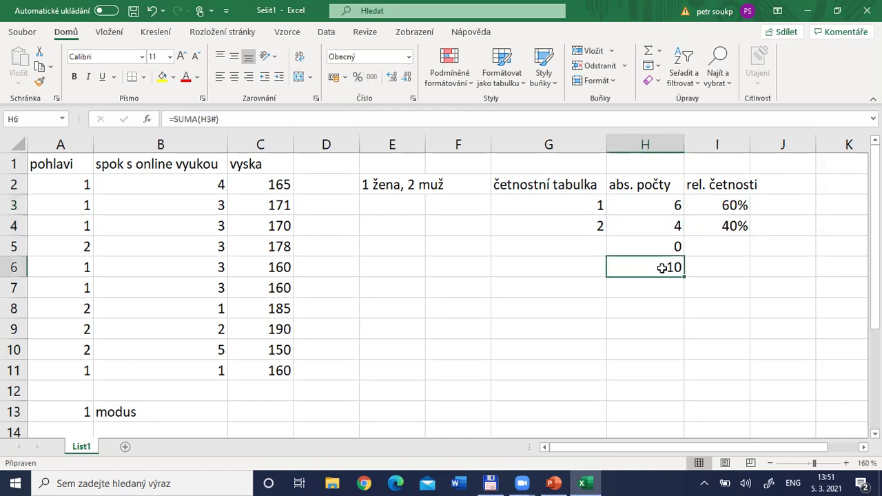
{"action": "left_click_drag", "start_coordinate": [685, 277], "coordinate": [724, 279]}
{"action": "left_click", "coordinate": [723, 269]}
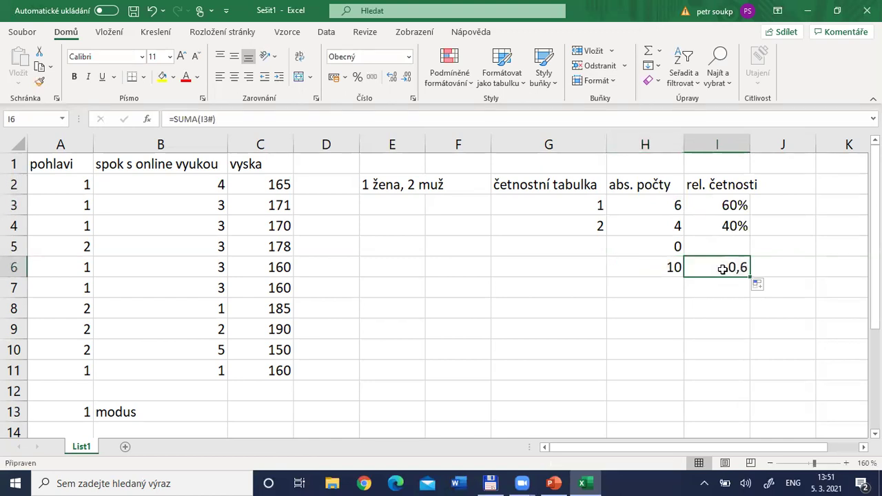
{"action": "key", "text": "Delete"}
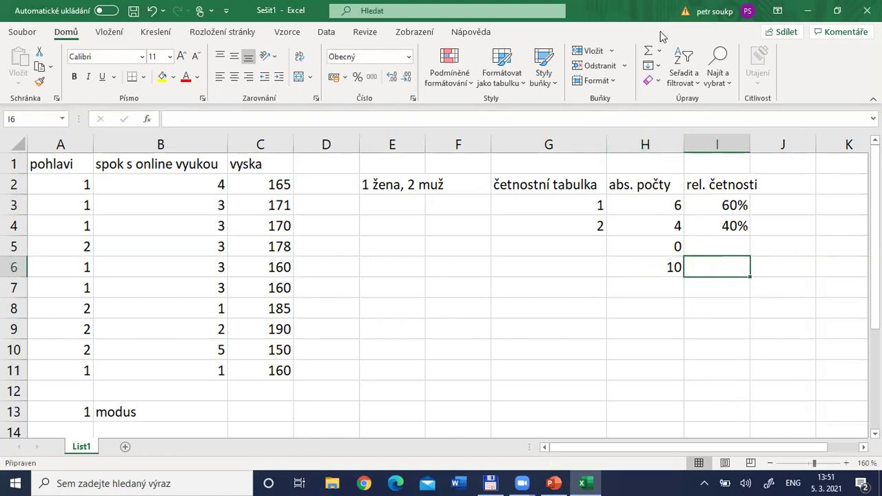
Total the relative frequencies in I6 with the formula =SUMA(I3:I5)
{"action": "left_click", "coordinate": [652, 54]}
{"action": "left_click", "coordinate": [651, 54]}
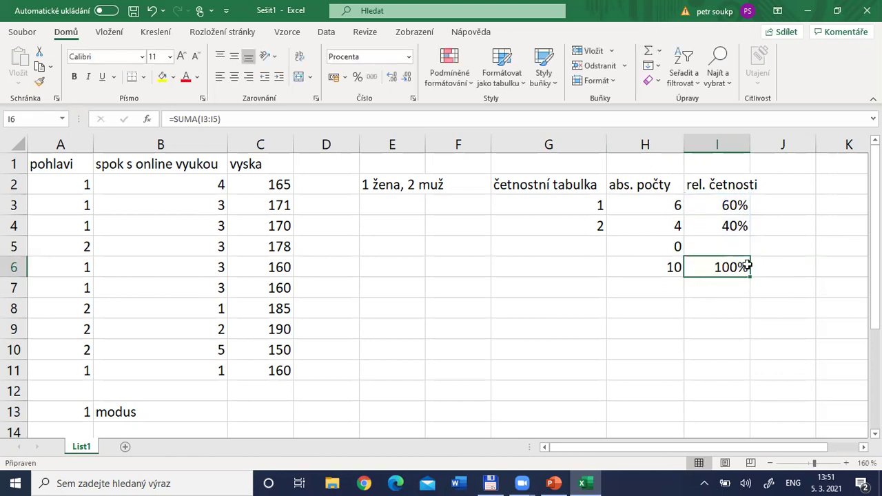
{"action": "left_click", "coordinate": [663, 266]}
{"action": "left_click", "coordinate": [704, 266]}
Review the absolute and relative frequencies of both categories, and switch to PowerPoint to view the charts on slide 9
{"action": "left_click", "coordinate": [662, 205]}
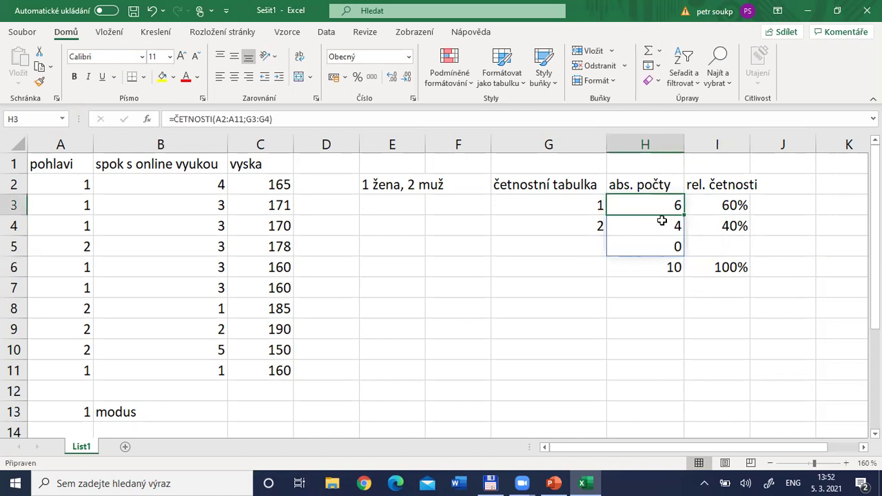
{"action": "left_click", "coordinate": [726, 205]}
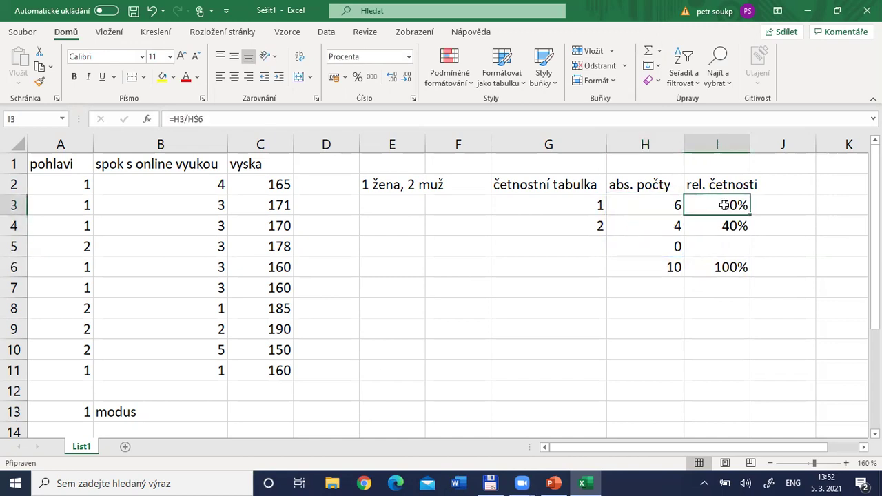
{"action": "left_click", "coordinate": [725, 225]}
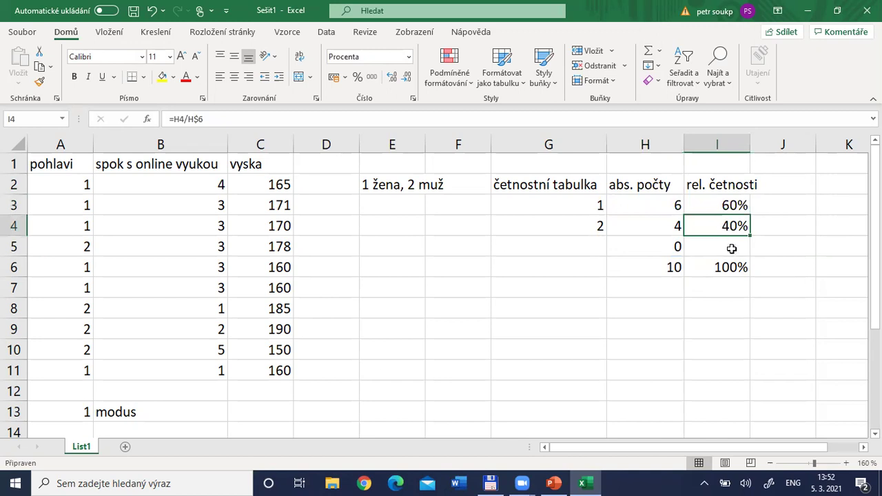
{"action": "left_click", "coordinate": [718, 205]}
{"action": "left_click_drag", "start_coordinate": [718, 205], "coordinate": [687, 201]}
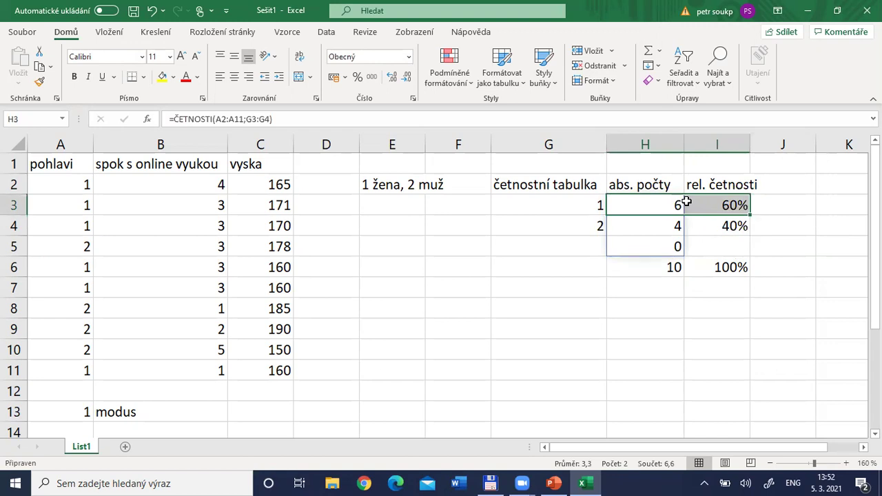
{"action": "left_click", "coordinate": [558, 281]}
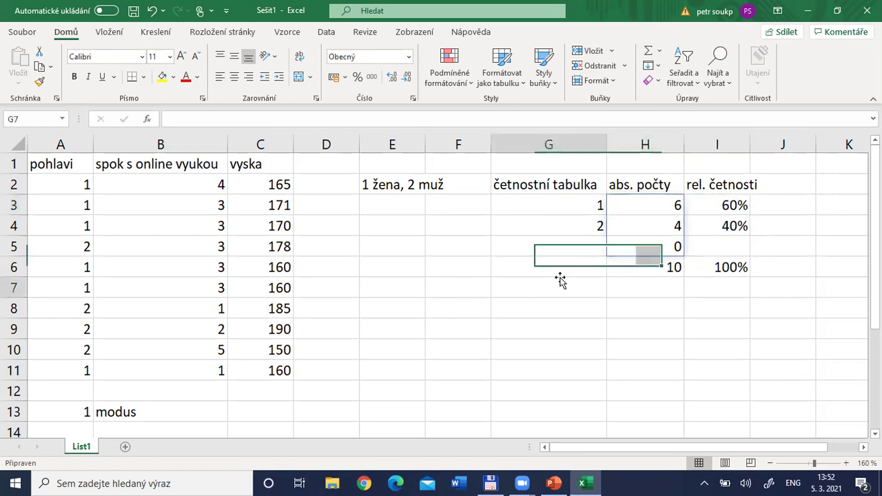
{"action": "key", "text": "alt+Tab"}
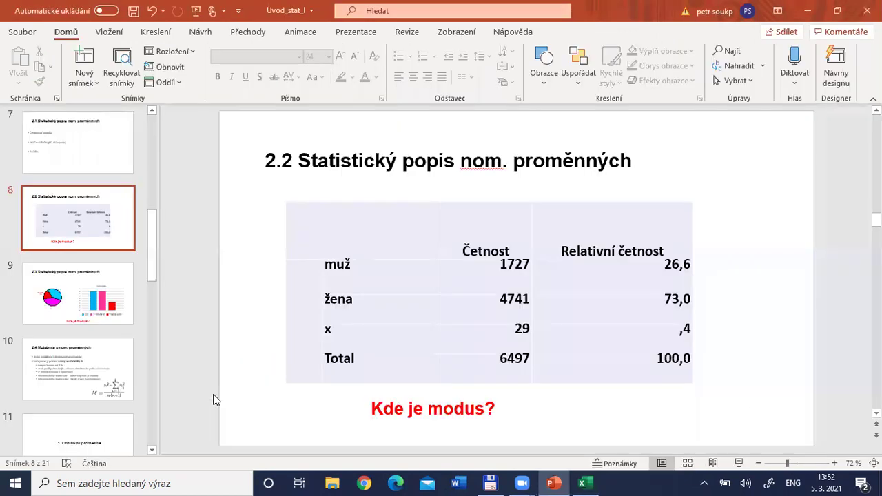
{"action": "key", "text": "Down"}
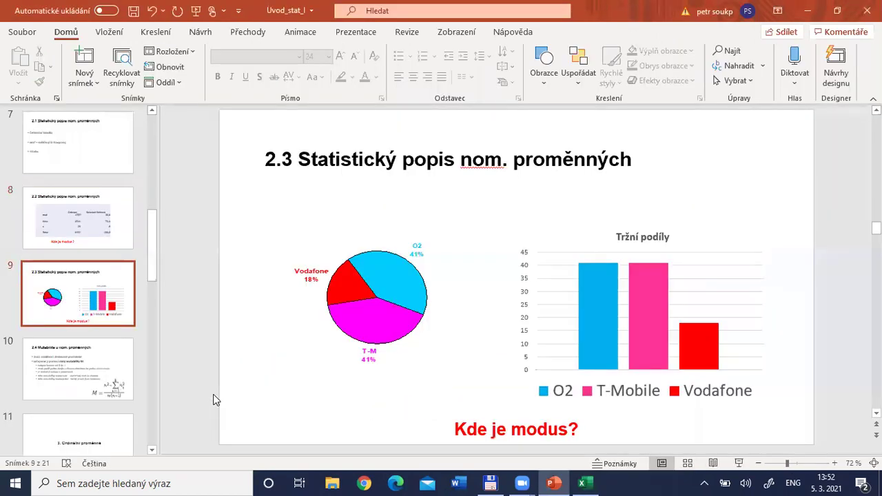
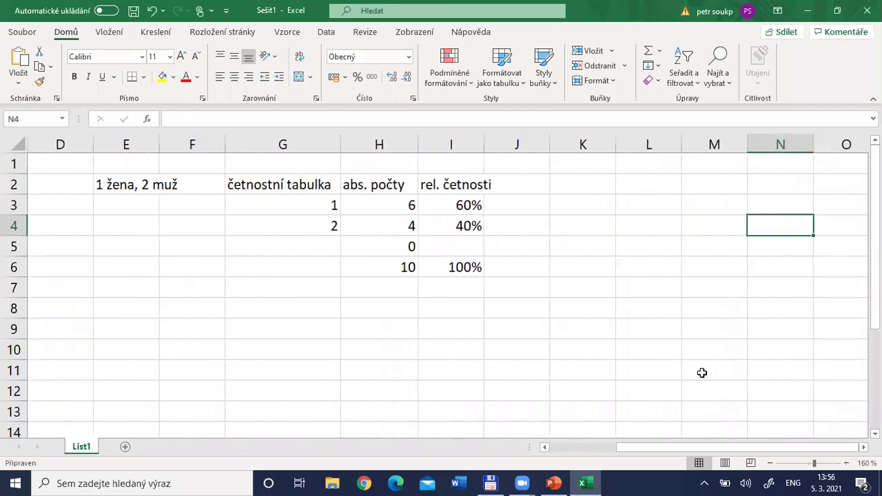
Paste the copied picture of the mutability formula into the worksheet at cell H7
{"action": "key", "text": "Right"}
{"action": "key", "text": "Down"}
{"action": "key", "text": "Down"}
{"action": "key", "text": "Down"}
{"action": "key", "text": "Left"}
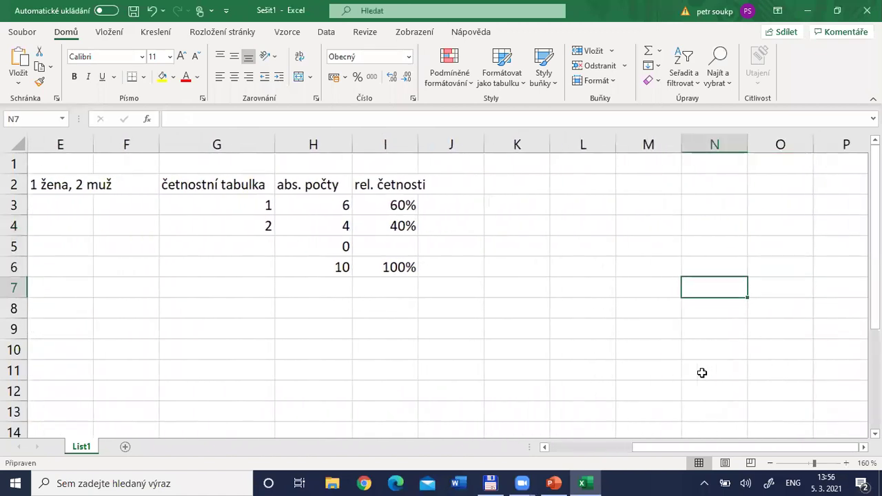
{"action": "key", "text": "Home"}
{"action": "key", "text": "Right"}
{"action": "key", "text": "Right"}
{"action": "key", "text": "Right"}
{"action": "key", "text": "Right"}
{"action": "key", "text": "Right"}
{"action": "key", "text": "Right"}
{"action": "key", "text": "Right"}
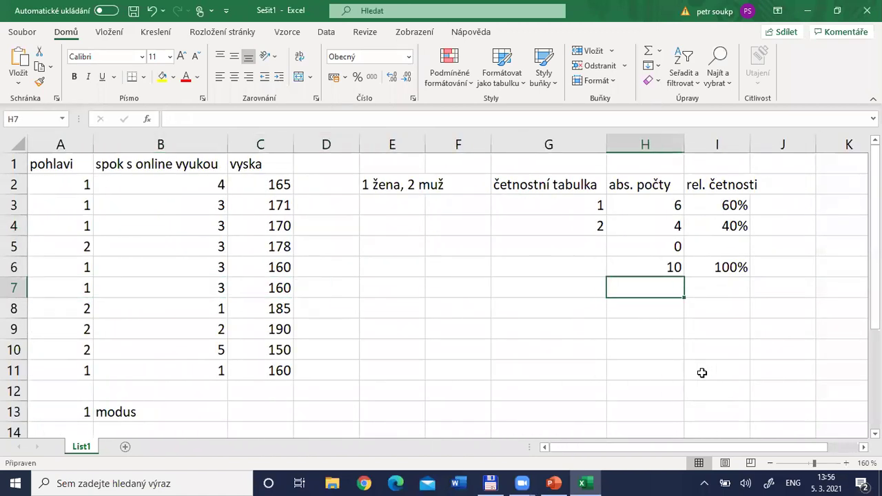
{"action": "key", "text": "ctrl+v"}
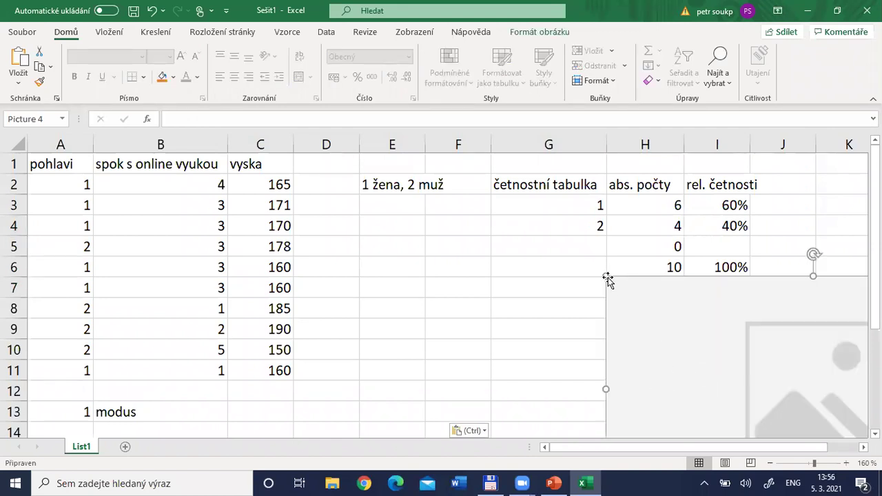
Shrink the mutability formula picture and position it just below the frequency table, around rows 7 to 12
{"action": "left_click_drag", "start_coordinate": [611, 280], "coordinate": [712, 336]}
{"action": "left_click_drag", "start_coordinate": [642, 340], "coordinate": [479, 299]}
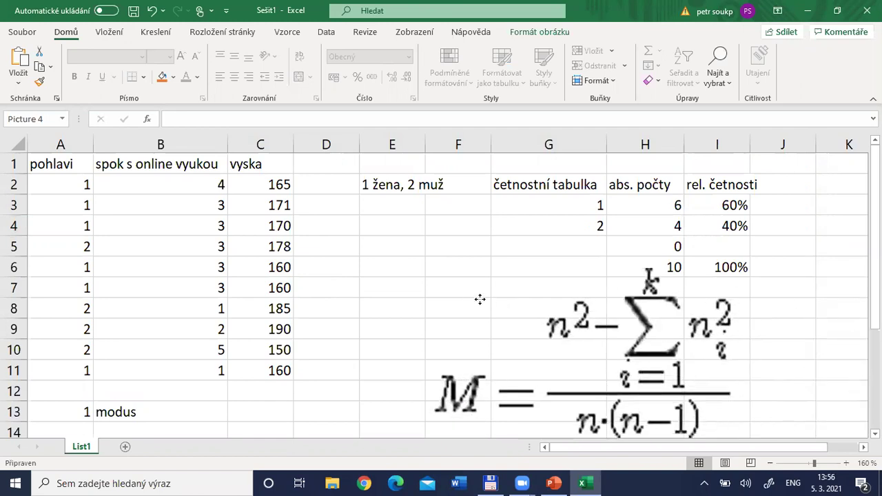
{"action": "left_click_drag", "start_coordinate": [430, 262], "coordinate": [542, 304]}
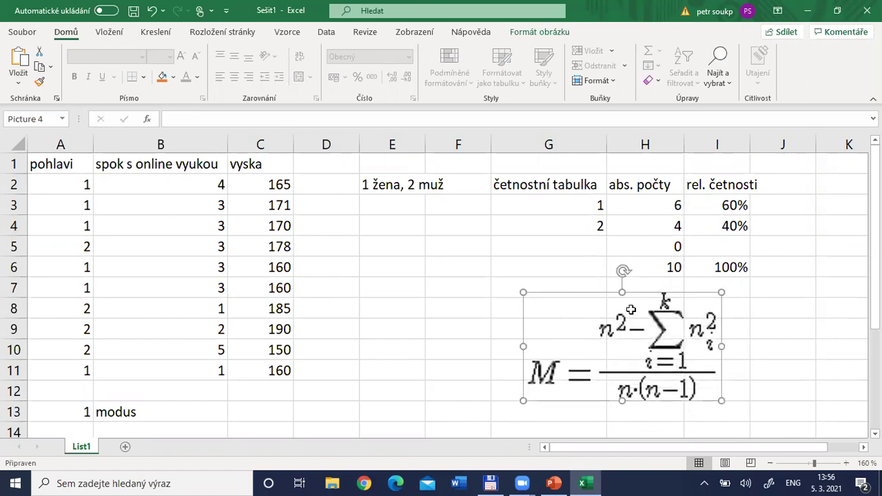
{"action": "scroll", "coordinate": [448, 290], "scroll_direction": "right", "scroll_amount": 3}
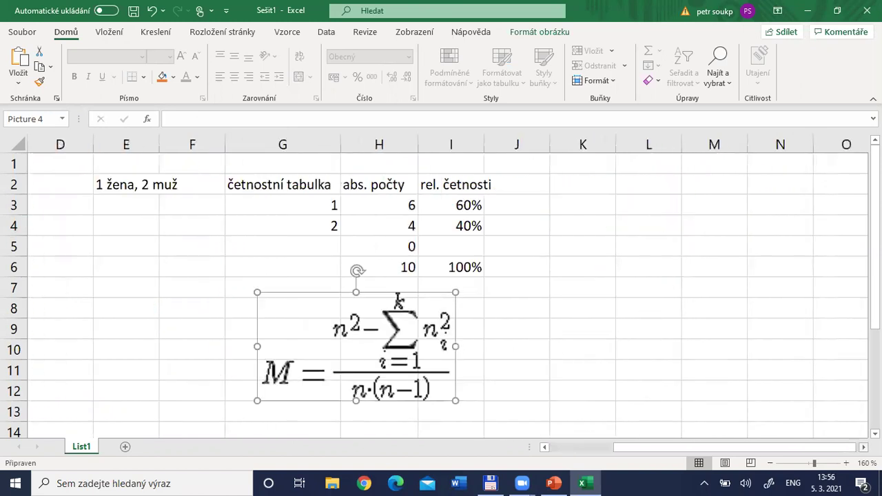
{"action": "left_click_drag", "start_coordinate": [446, 305], "coordinate": [478, 303]}
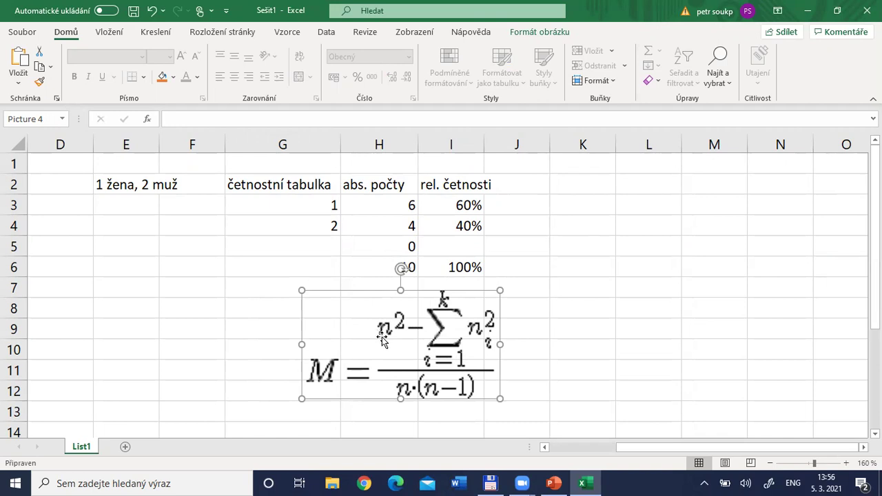
Examine the total count in H6 and the respondents' data rows as the n of the mutability formula
{"action": "left_click", "coordinate": [406, 267]}
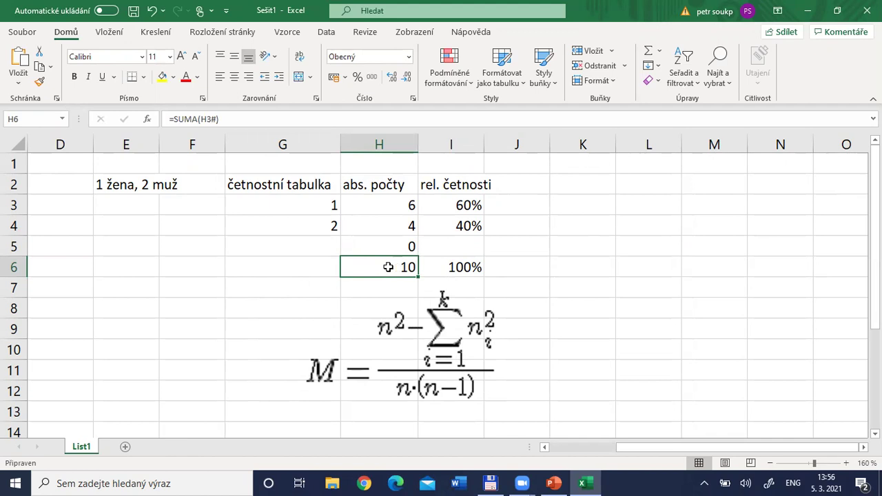
{"action": "key", "text": "Left"}
{"action": "key", "text": "Left"}
{"action": "key", "text": "Left"}
{"action": "key", "text": "Left"}
{"action": "key", "text": "Left"}
{"action": "key", "text": "Left"}
{"action": "key", "text": "Left"}
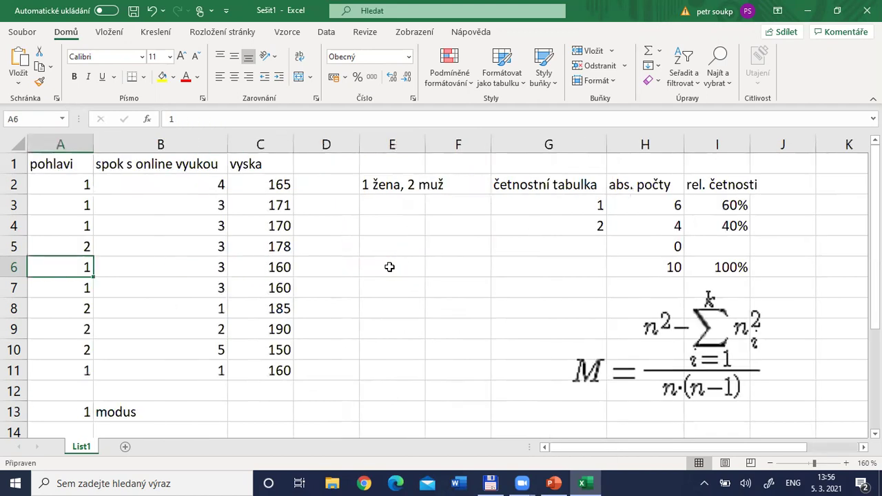
{"action": "key", "text": "Right"}
{"action": "key", "text": "Right"}
{"action": "key", "text": "Right"}
{"action": "key", "text": "Right"}
{"action": "key", "text": "Right"}
{"action": "key", "text": "Right"}
{"action": "key", "text": "Right"}
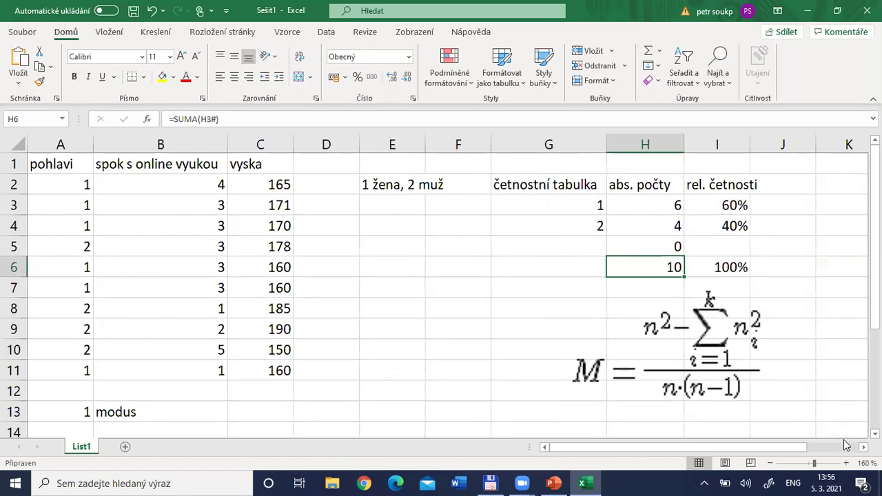
Examine the category counts in H3 and H4 and the total in H6 against the terms of the mutability formula
{"action": "scroll", "coordinate": [604, 328], "scroll_direction": "right", "scroll_amount": 3}
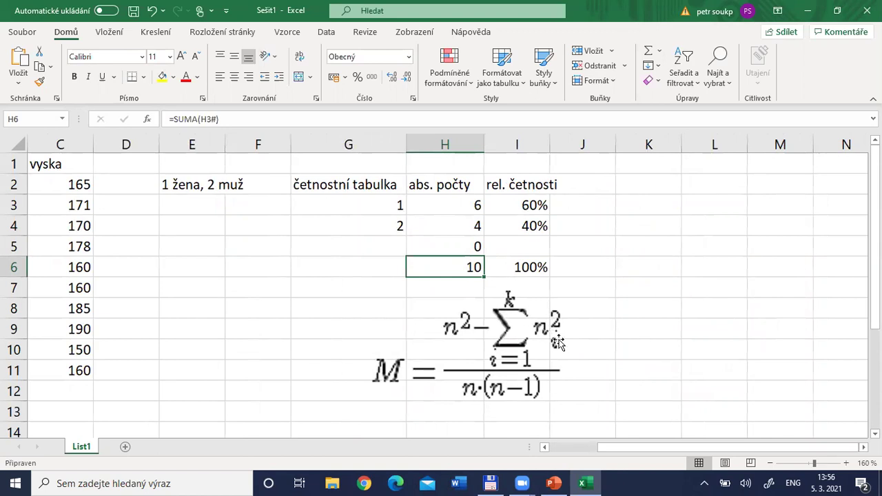
{"action": "left_click", "coordinate": [473, 206]}
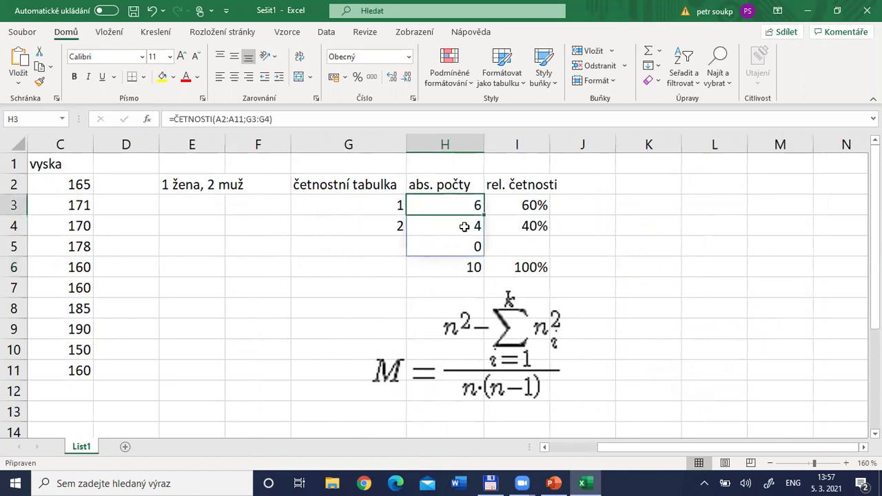
{"action": "left_click", "coordinate": [463, 228]}
{"action": "left_click", "coordinate": [457, 206]}
{"action": "left_click", "coordinate": [457, 227]}
{"action": "left_click", "coordinate": [459, 207]}
{"action": "left_click", "coordinate": [457, 227]}
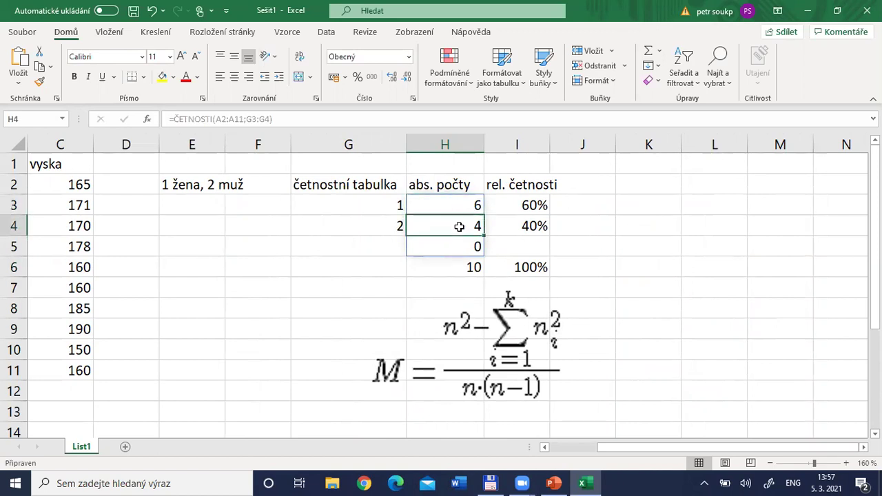
{"action": "left_click", "coordinate": [463, 268]}
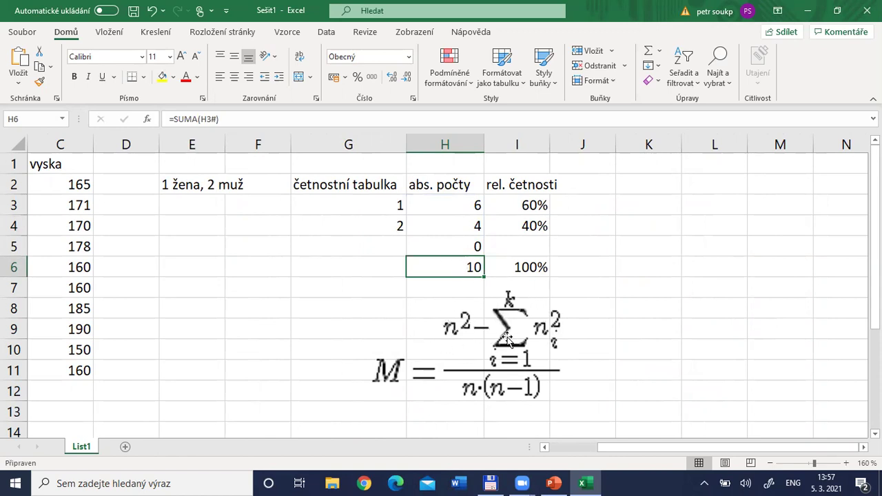
Compare the absolute counts in H3 and H4 with the squared category terms summed in the mutability formula, and check the total in H6
{"action": "left_click", "coordinate": [465, 202]}
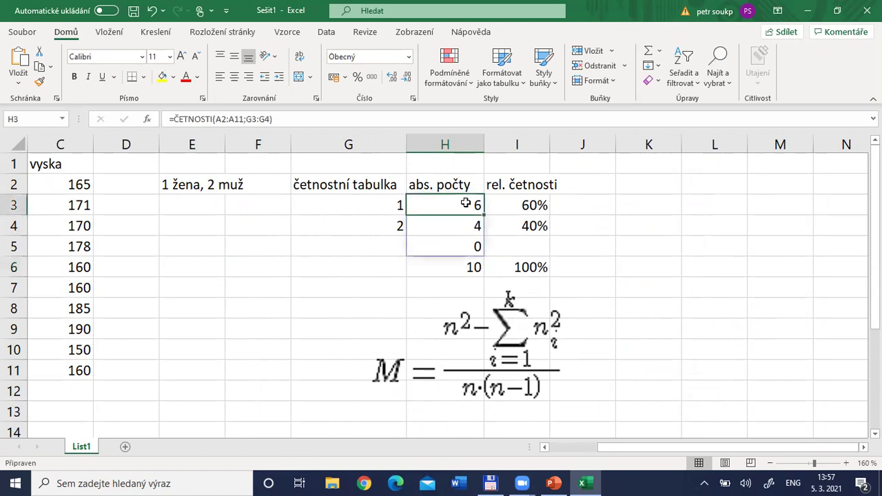
{"action": "left_click", "coordinate": [466, 224]}
{"action": "left_click", "coordinate": [466, 206]}
{"action": "left_click", "coordinate": [471, 222]}
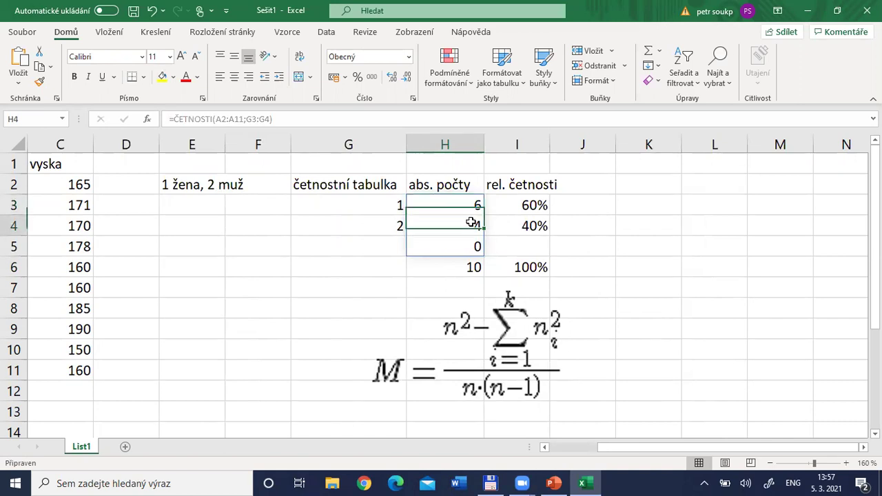
{"action": "left_click", "coordinate": [464, 203]}
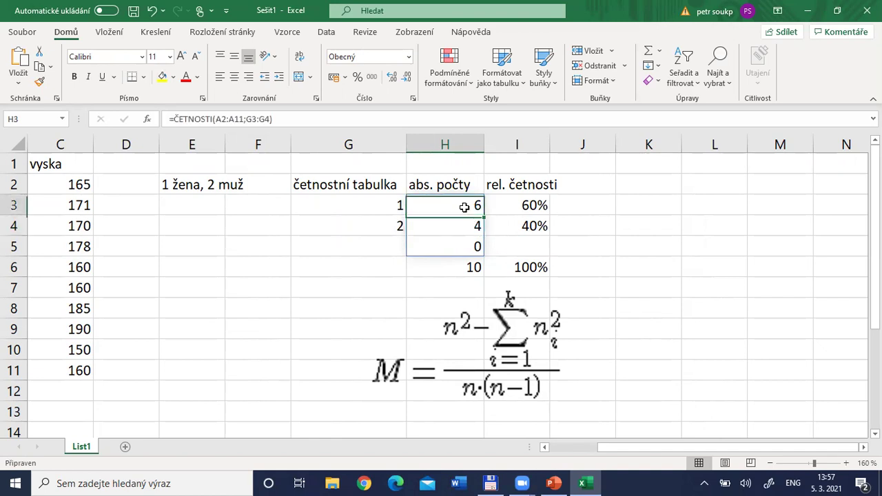
{"action": "left_click", "coordinate": [466, 223]}
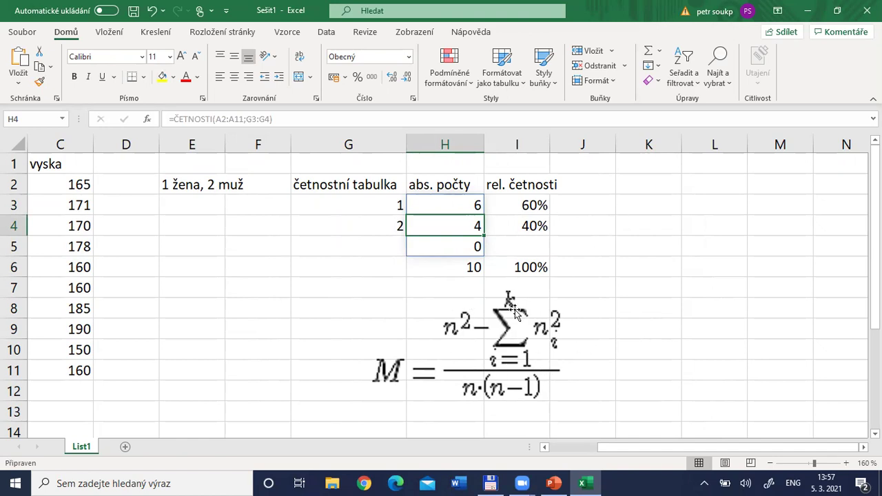
{"action": "left_click", "coordinate": [469, 273]}
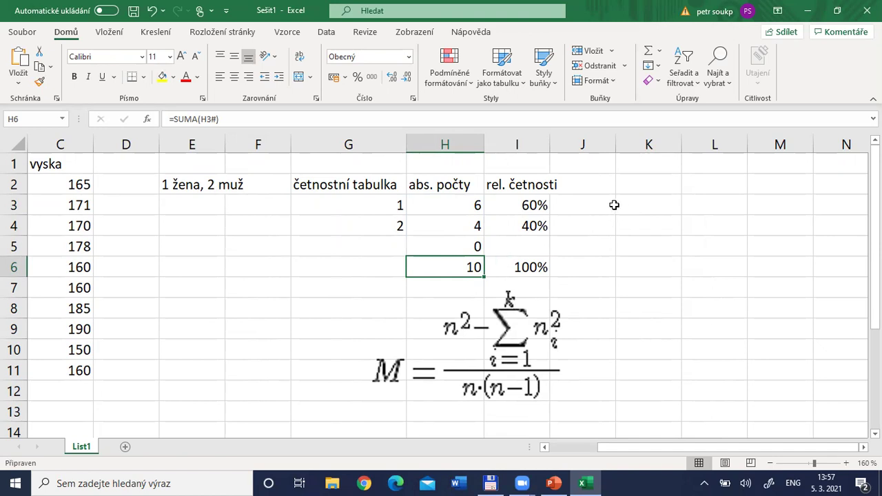
Enter the column heading "ni2" in cell K2 for the squared category counts
{"action": "left_click", "coordinate": [646, 190]}
{"action": "type", "text": "n"}
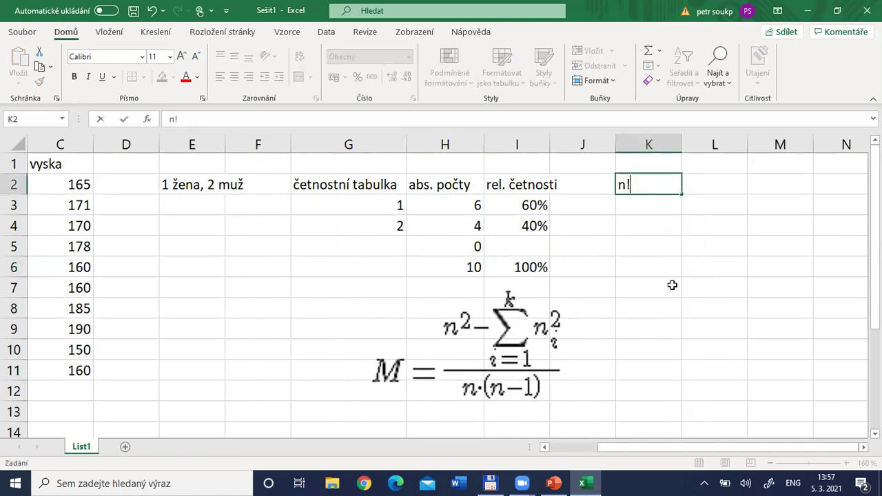
{"action": "type", "text": "i@"}
{"action": "key", "text": "BackSpace"}
{"action": "type", "text": "2"}
{"action": "key", "text": "Return"}
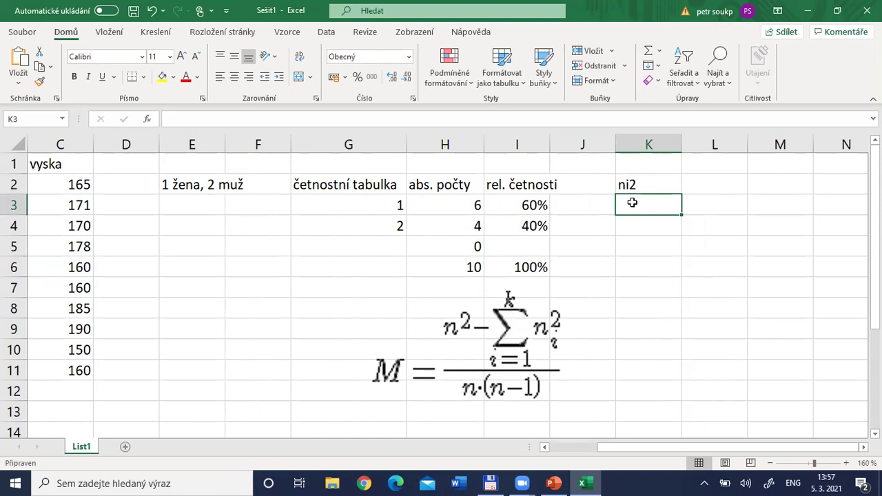
Square the first absolute count in K3 with the formula =H3^2 and fill the formula down to K4
{"action": "type", "text": "="}
{"action": "key", "text": "Escape"}
{"action": "type", "text": "="}
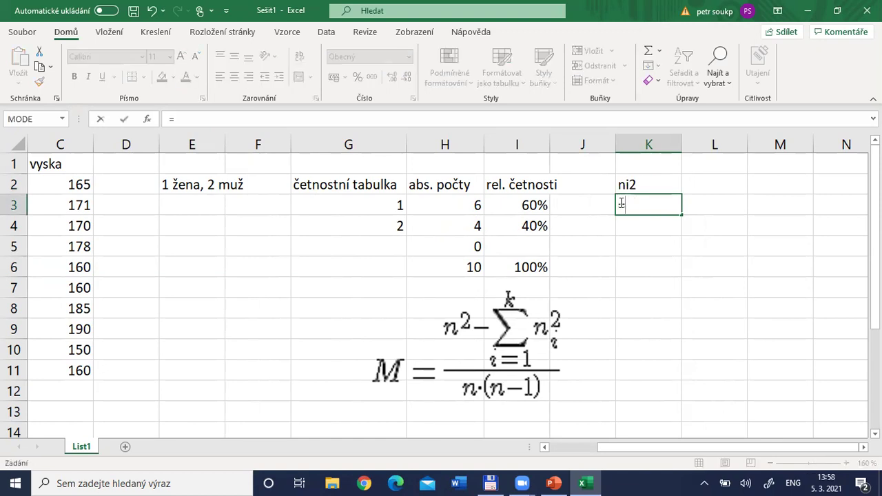
{"action": "left_click", "coordinate": [473, 206]}
{"action": "key", "text": "alt+shift"}
{"action": "type", "text": "6"}
{"action": "key", "text": "BackSpace"}
{"action": "key", "text": "alt+shift"}
{"action": "type", "text": "&"}
{"action": "key", "text": "BackSpace"}
{"action": "type", "text": "^2"}
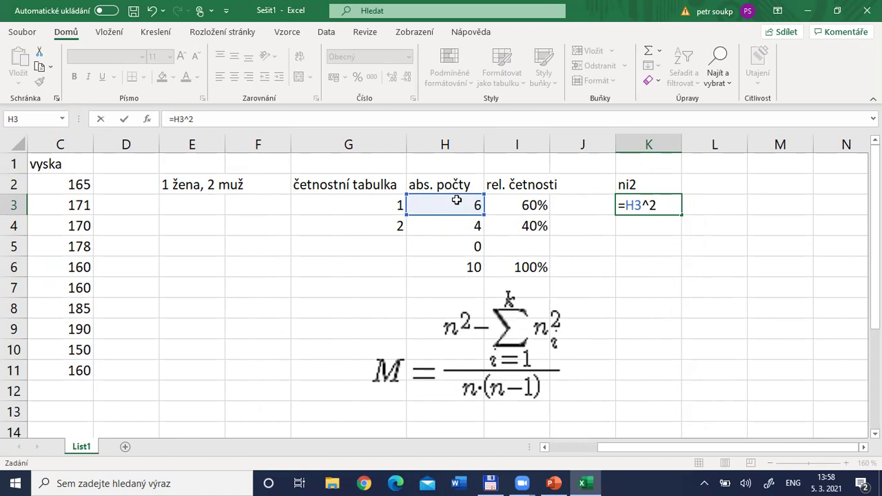
{"action": "key", "text": "Return"}
{"action": "key", "text": "Up"}
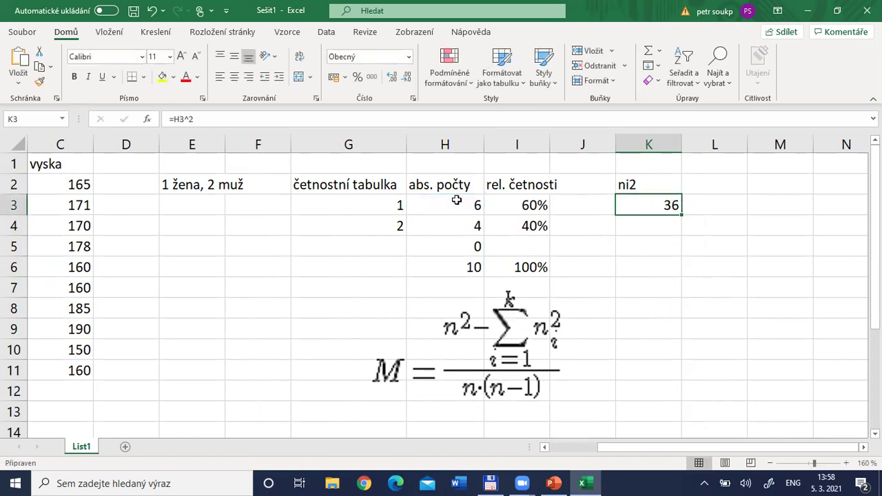
{"action": "left_click_drag", "start_coordinate": [682, 215], "coordinate": [690, 239]}
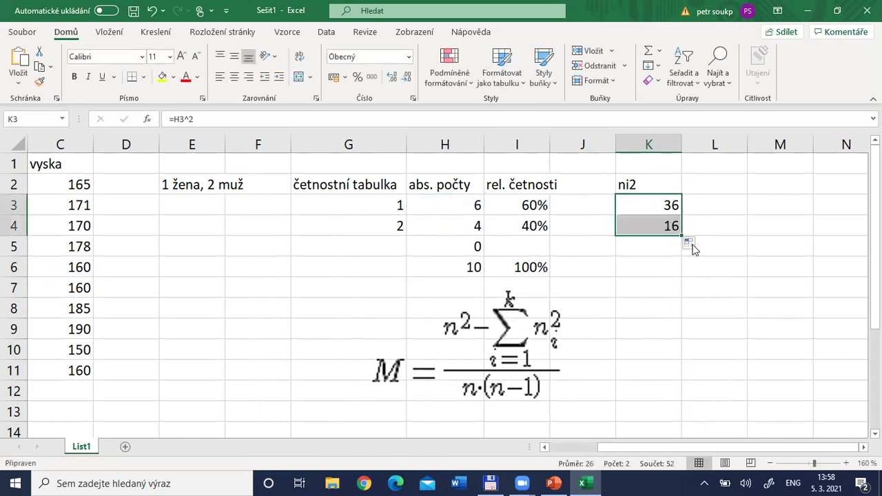
Sum the squared counts in K5 with the formula =SUMA(K3:K4)
{"action": "left_click", "coordinate": [652, 248]}
{"action": "left_click", "coordinate": [648, 53]}
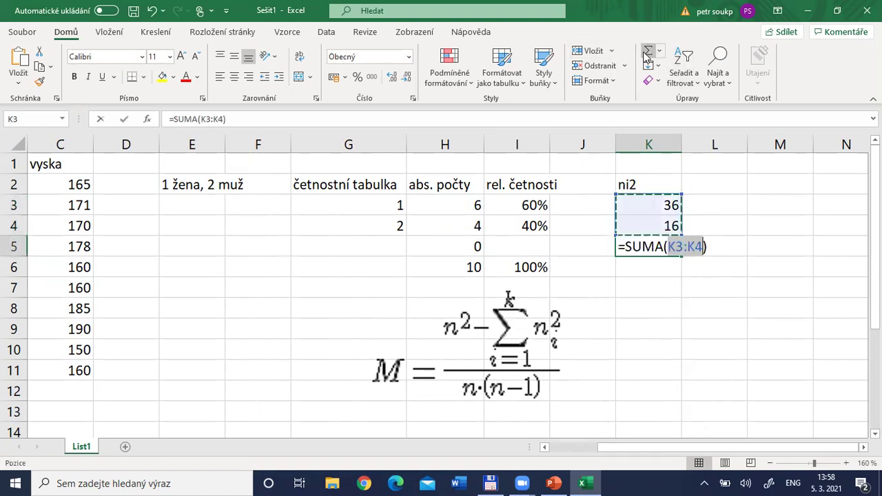
{"action": "left_click", "coordinate": [651, 51]}
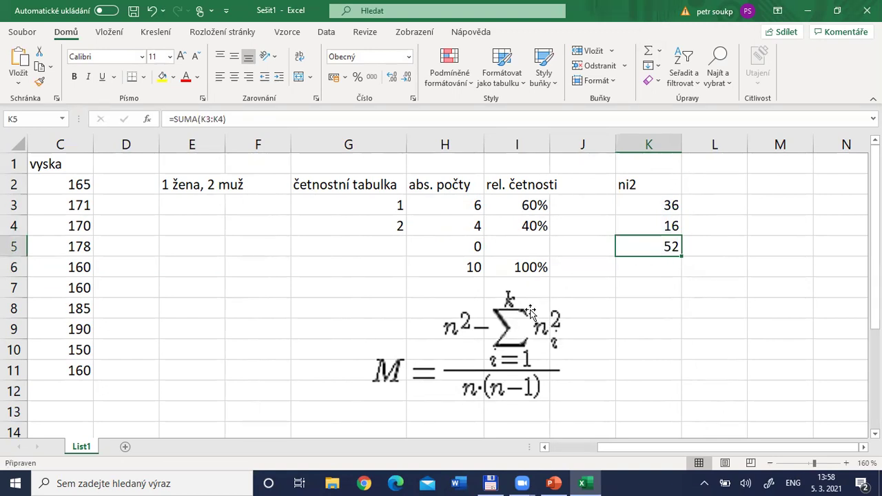
Check H6 and K5 against the terms of the formula picture, and label cell K7 "mutabilita"
{"action": "left_click", "coordinate": [465, 269]}
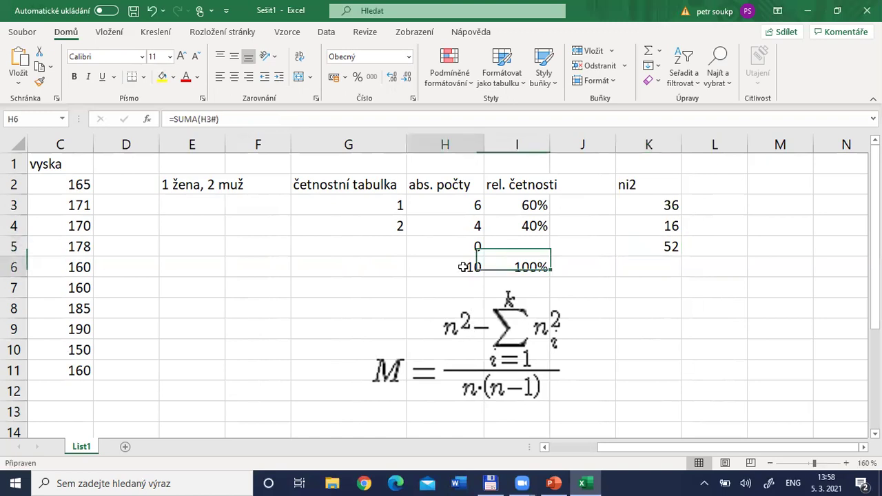
{"action": "left_click", "coordinate": [671, 245]}
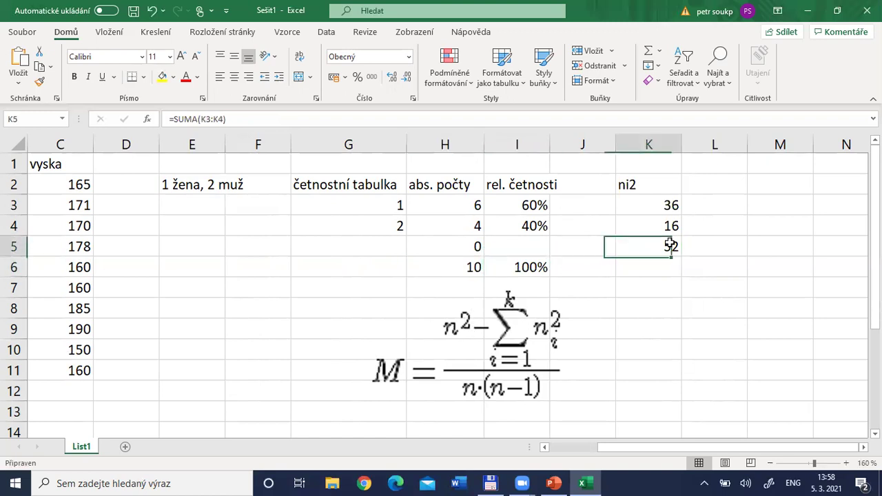
{"action": "left_click", "coordinate": [473, 388]}
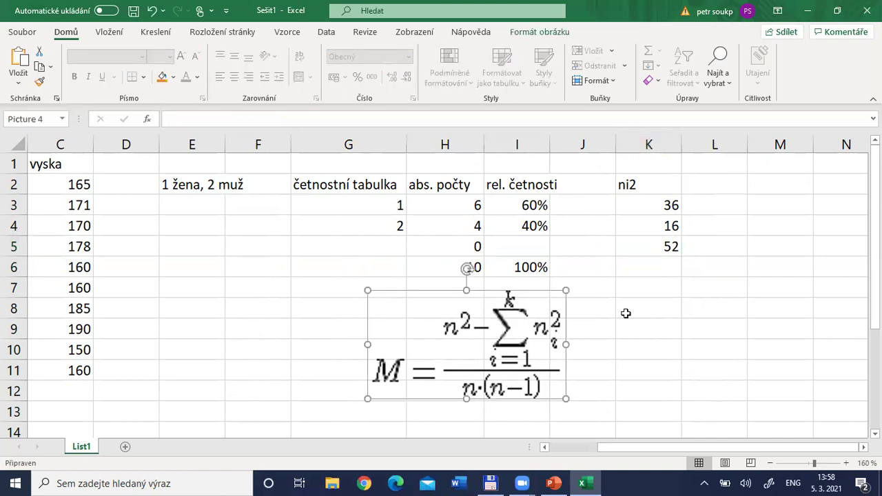
{"action": "left_click", "coordinate": [620, 289]}
{"action": "type", "text": "mura"}
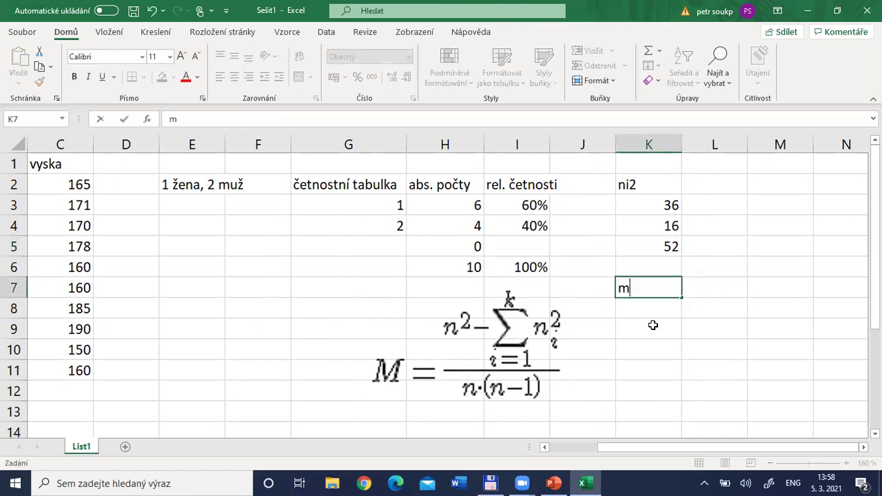
{"action": "key", "text": "BackSpace"}
{"action": "key", "text": "BackSpace"}
{"action": "type", "text": "tabilita"}
{"action": "key", "text": "Return"}
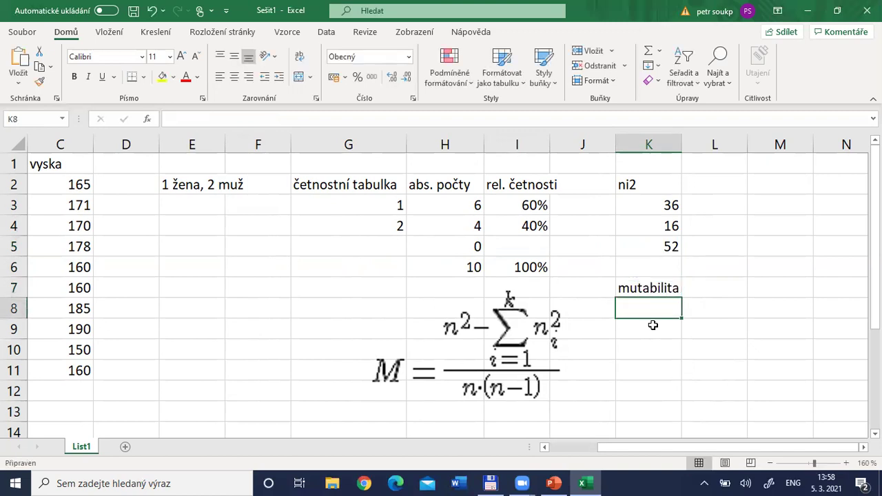
Begin the mutability formula in L7 with the numerator =(H6^2-K5), subtracting the sum of squared counts from the squared total
{"action": "key", "text": "Up"}
{"action": "key", "text": "Right"}
{"action": "type", "text": "-"}
{"action": "key", "text": "BackSpace"}
{"action": "type", "text": "="}
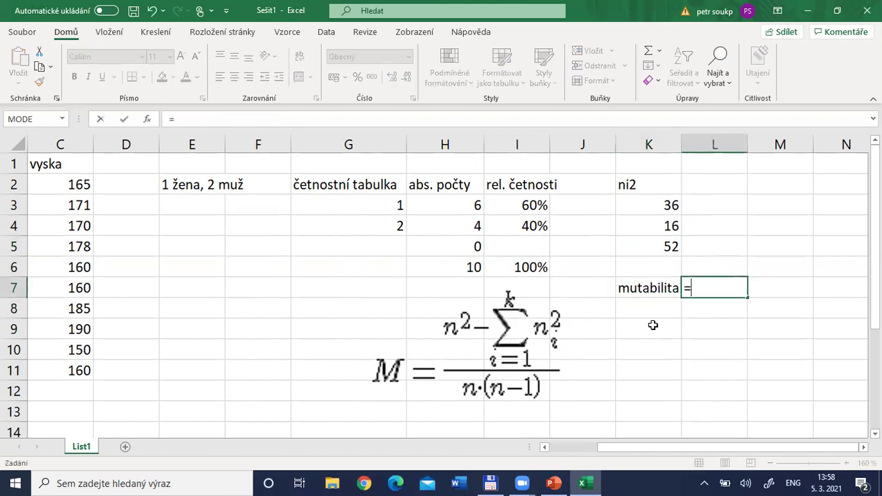
{"action": "left_click", "coordinate": [474, 267]}
{"action": "left_click", "coordinate": [234, 118]}
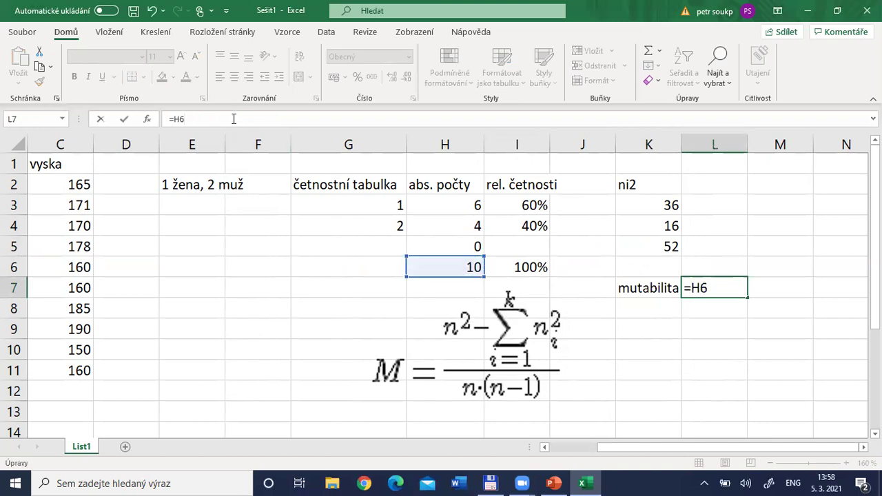
{"action": "type", "text": "66"}
{"action": "key", "text": "BackSpace"}
{"action": "key", "text": "alt+shift"}
{"action": "type", "text": "(H6^2"}
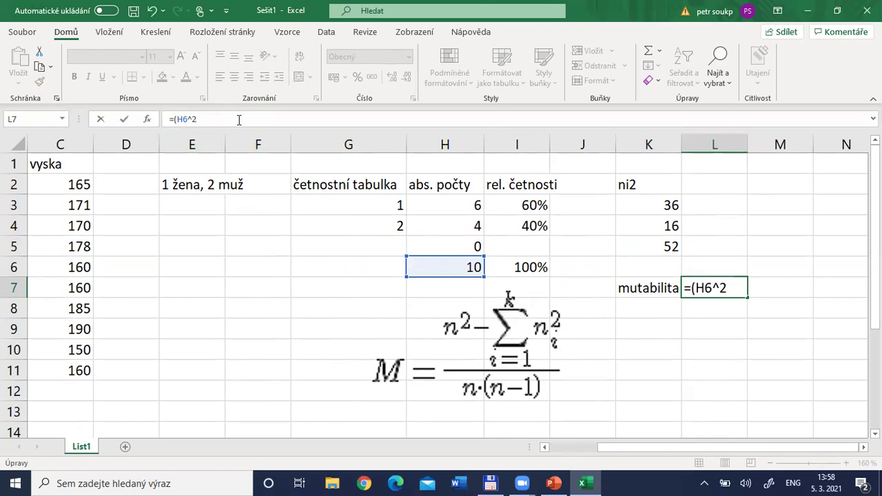
{"action": "type", "text": "-"}
{"action": "left_click", "coordinate": [663, 248]}
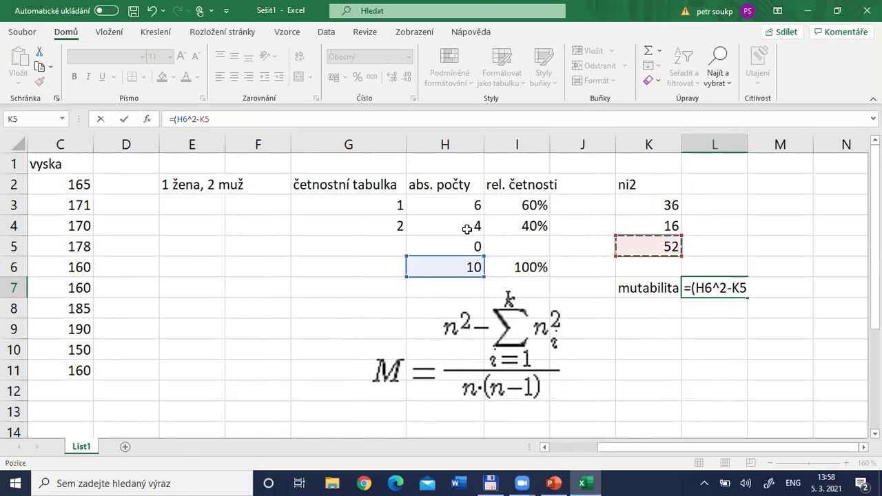
{"action": "type", "text": "0"}
{"action": "key", "text": "BackSpace"}
{"action": "type", "text": ")"}
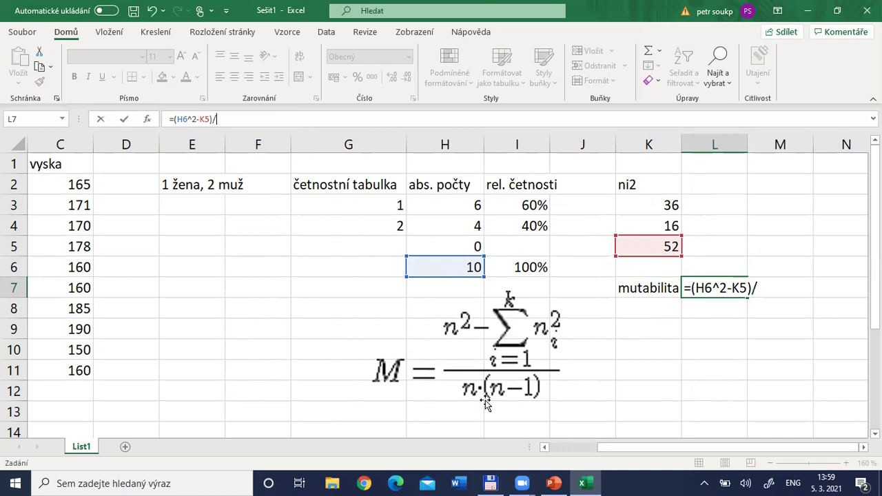
Complete the formula in L7 by dividing by the denominator (H6*(H6-1)), giving =(H6^2-K5)/(H6*(H6-1))
{"action": "type", "text": "/("}
{"action": "left_click", "coordinate": [439, 263]}
{"action": "type", "text": "*"}
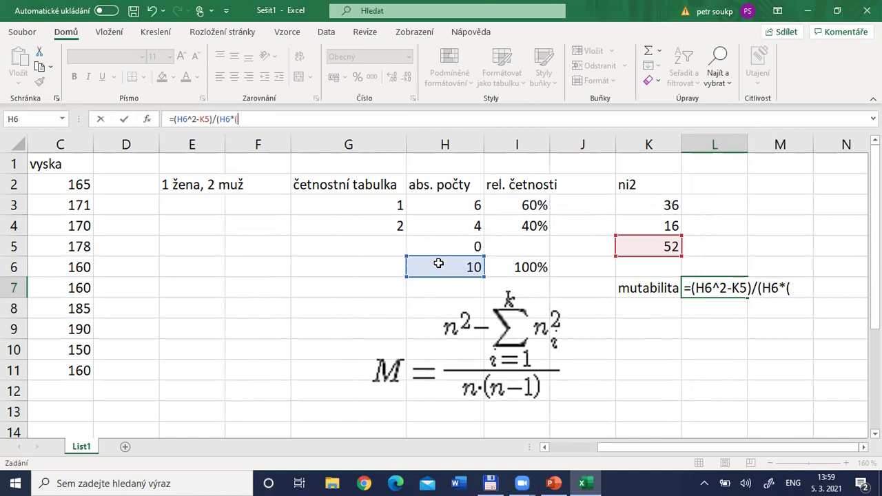
{"action": "left_click", "coordinate": [443, 265]}
{"action": "type", "text": "-1"}
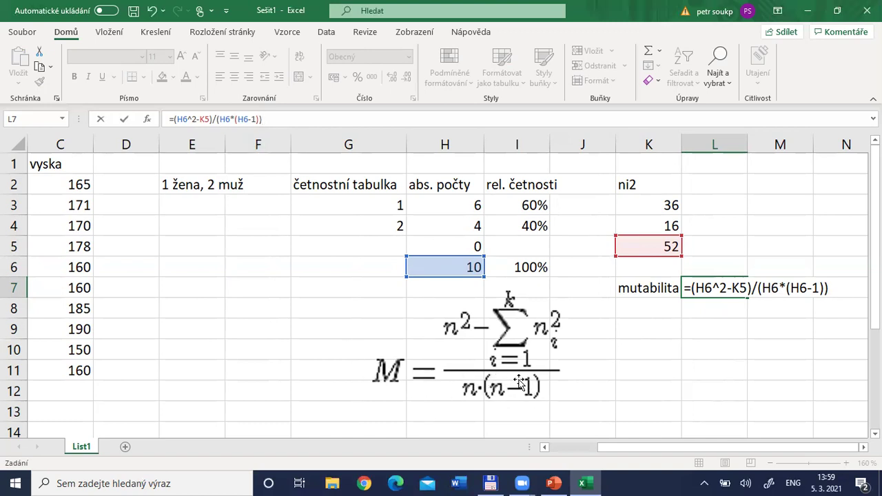
{"action": "key", "text": "Return"}
{"action": "key", "text": "Up"}
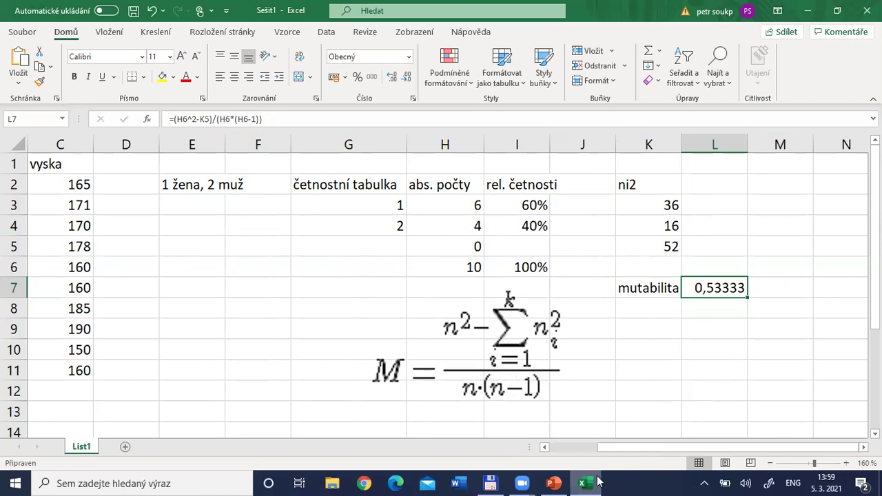
Examine the respondents' sex codes in the pohlavi column by selecting A2:A11
{"action": "key", "text": "Left"}
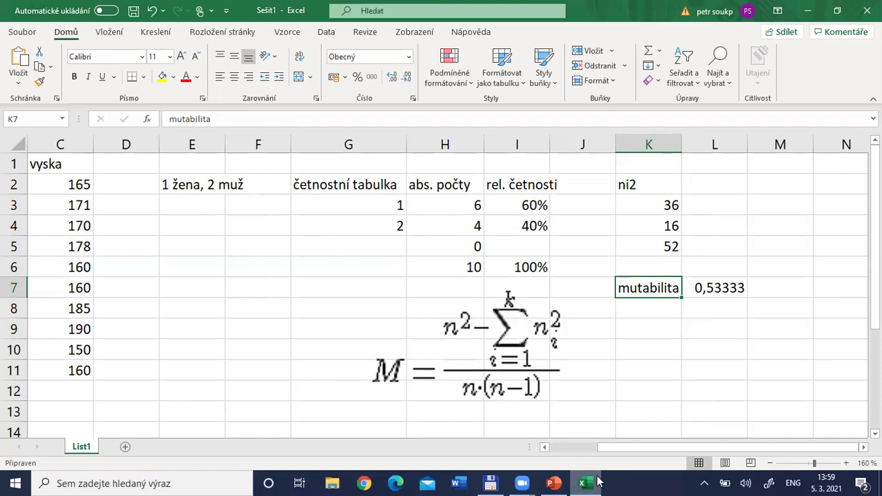
{"action": "key", "text": "Left"}
{"action": "key", "text": "Left"}
{"action": "key", "text": "Left"}
{"action": "key", "text": "Left"}
{"action": "key", "text": "Left"}
{"action": "key", "text": "Left"}
{"action": "key", "text": "Left"}
{"action": "key", "text": "Left"}
{"action": "key", "text": "Left"}
{"action": "key", "text": "Left"}
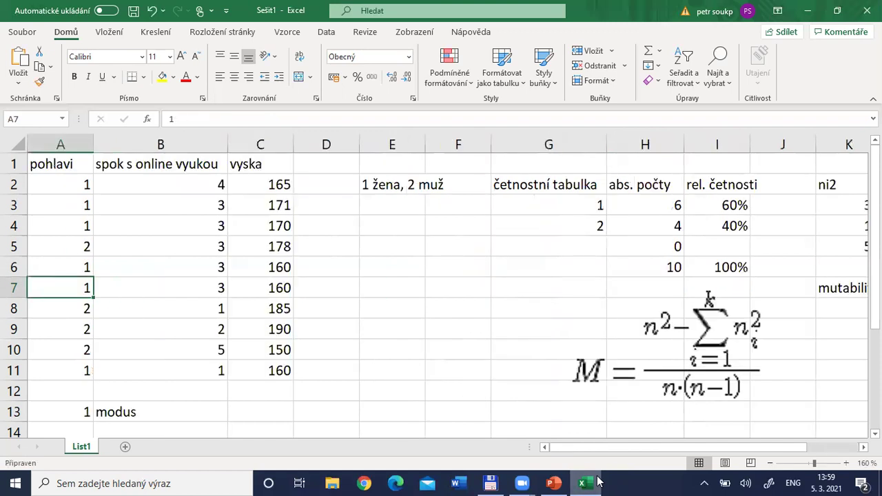
{"action": "key", "text": "Up"}
{"action": "key", "text": "Up"}
{"action": "key", "text": "Up"}
{"action": "key", "text": "Up"}
{"action": "key", "text": "Up"}
{"action": "key", "text": "shift+Down"}
{"action": "key", "text": "shift+Down"}
{"action": "key", "text": "shift+Down"}
{"action": "key", "text": "shift+Down"}
{"action": "key", "text": "shift+Down"}
{"action": "key", "text": "shift+Down"}
{"action": "key", "text": "shift+Down"}
{"action": "key", "text": "shift+Down"}
{"action": "key", "text": "shift+Down"}
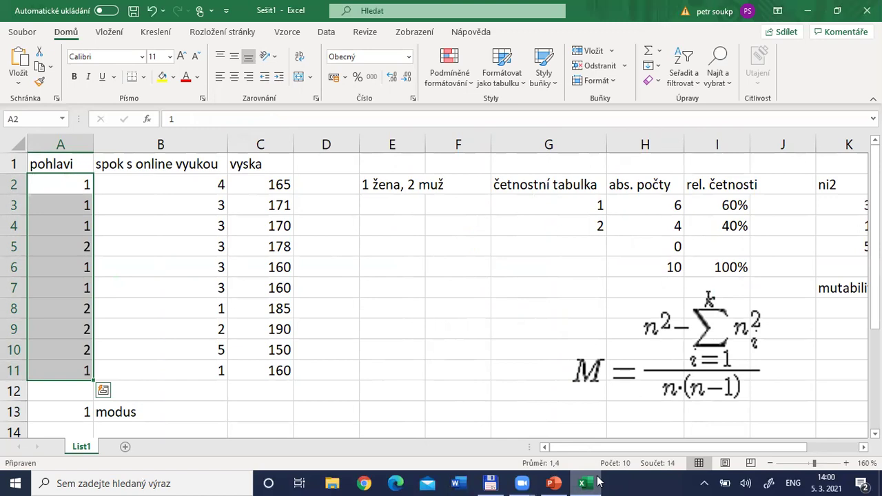
Return to the mutability result in cell L7 and examine it
{"action": "key", "text": "Right"}
{"action": "key", "text": "Right"}
{"action": "key", "text": "Right"}
{"action": "key", "text": "Right"}
{"action": "key", "text": "Right"}
{"action": "key", "text": "Right"}
{"action": "key", "text": "Right"}
{"action": "key", "text": "Right"}
{"action": "key", "text": "Right"}
{"action": "key", "text": "Right"}
{"action": "key", "text": "Right"}
{"action": "key", "text": "Right"}
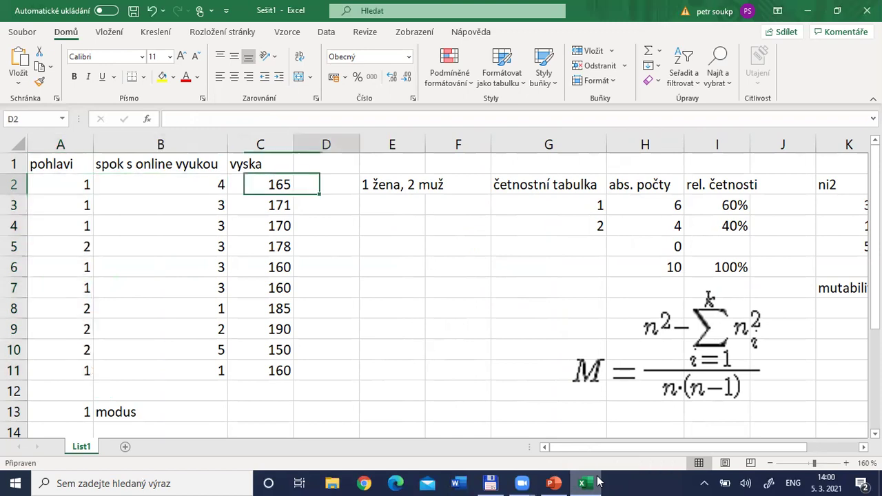
{"action": "key", "text": "Down"}
{"action": "key", "text": "Down"}
{"action": "key", "text": "Down"}
{"action": "key", "text": "Down"}
{"action": "key", "text": "Down"}
{"action": "key", "text": "Left"}
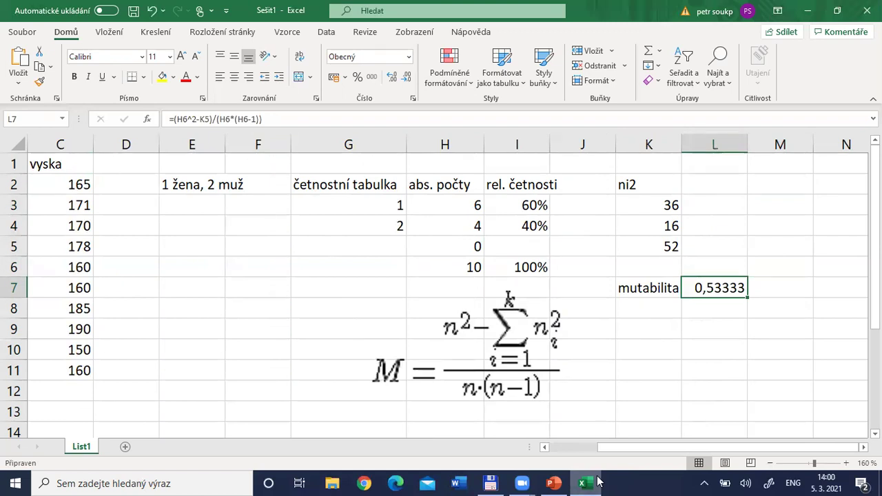
Switch to PowerPoint and highlight "počtu dvojic s různou obměnou ku počtu všech dvojic" on the mutability slide to review the definition
{"action": "key", "text": "alt+Tab"}
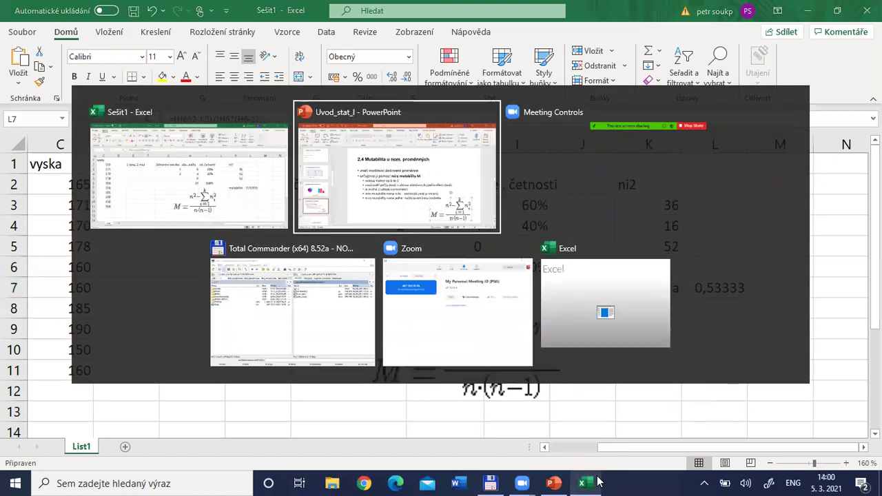
{"action": "left_click", "coordinate": [381, 273]}
{"action": "left_click_drag", "start_coordinate": [381, 273], "coordinate": [688, 277]}
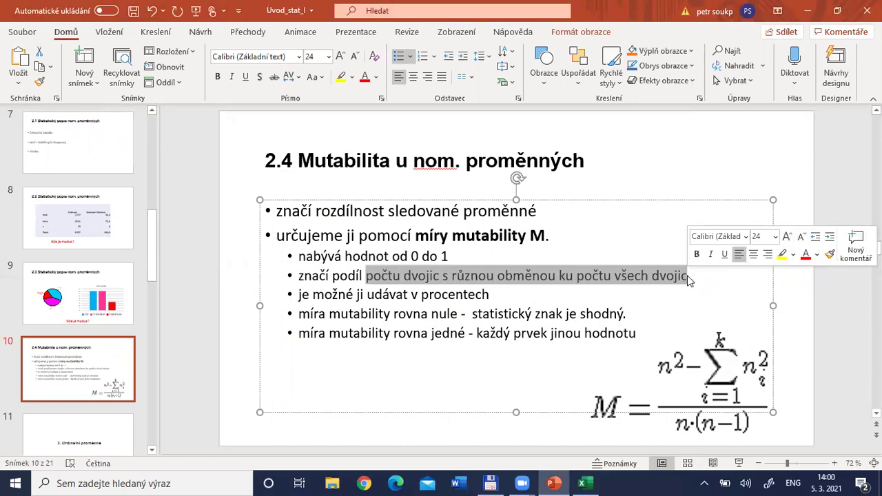
{"action": "key", "text": "Escape"}
{"action": "key", "text": "Escape"}
Switch back to Excel and select the frequency table together with the squared counts, G2:K5, for review
{"action": "key", "text": "alt+Tab"}
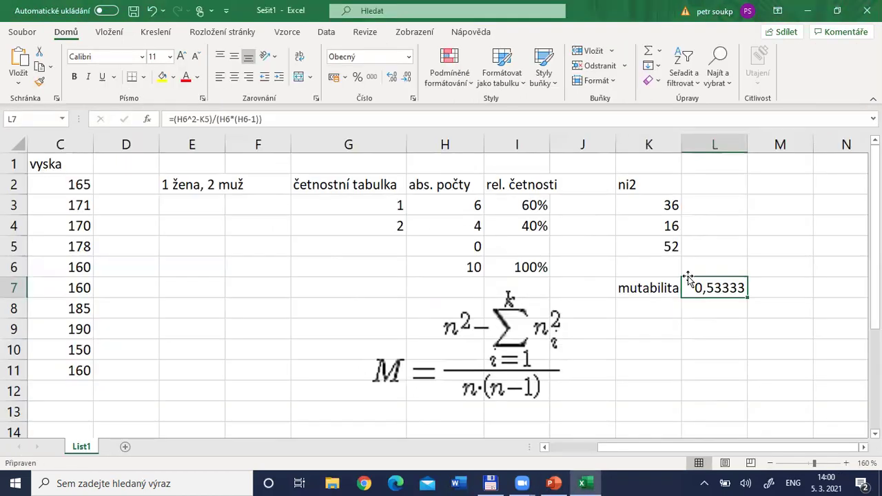
{"action": "left_click", "coordinate": [354, 184]}
{"action": "left_click_drag", "start_coordinate": [354, 184], "coordinate": [645, 239]}
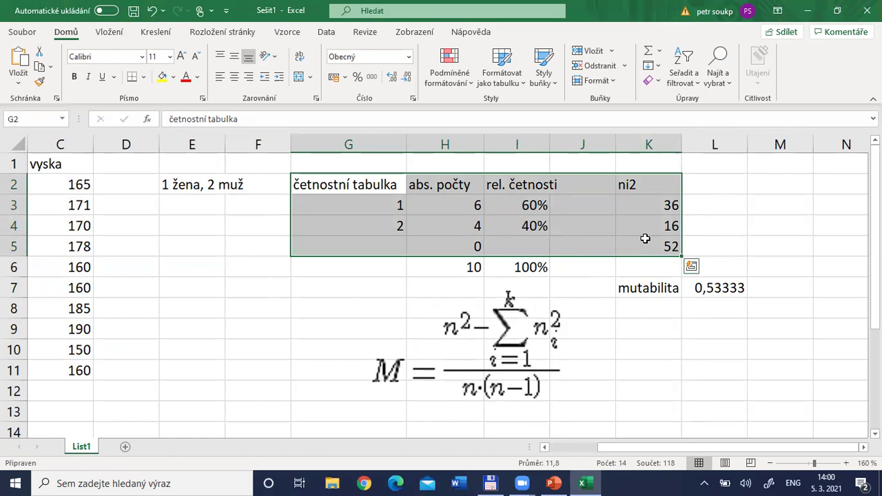
Select the respondents' data in the pohlavi, spok s online vyukou and vyska columns, A2:C11, to examine the whole data matrix
{"action": "key", "text": "Left"}
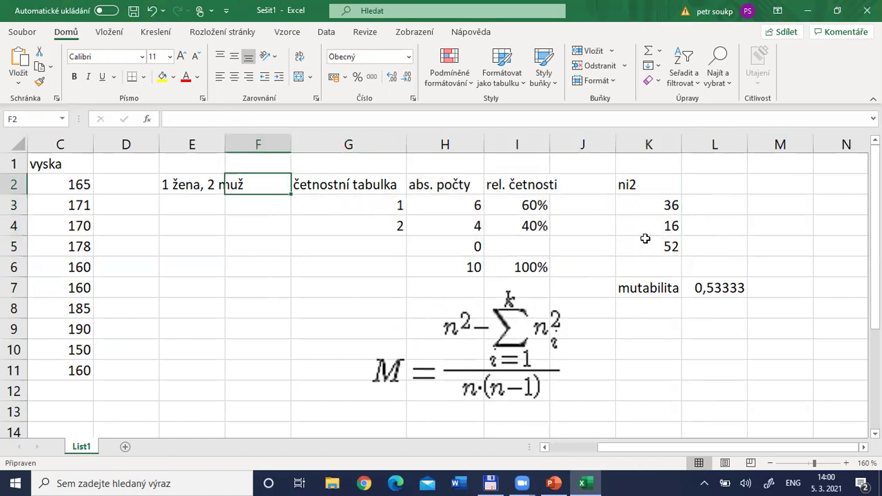
{"action": "key", "text": "Home"}
{"action": "key", "text": "Right"}
{"action": "key", "text": "Right"}
{"action": "key", "text": "Right"}
{"action": "key", "text": "Right"}
{"action": "key", "text": "Left"}
{"action": "key", "text": "Left"}
{"action": "key", "text": "Left"}
{"action": "key", "text": "Left"}
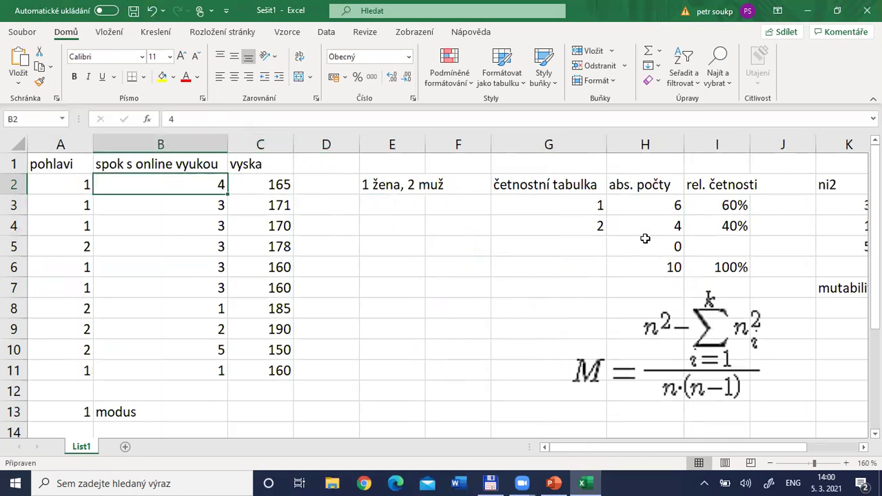
{"action": "key", "text": "shift+Down"}
{"action": "key", "text": "shift+Down"}
{"action": "key", "text": "shift+Down"}
{"action": "key", "text": "shift+Down"}
{"action": "key", "text": "shift+Down"}
{"action": "key", "text": "shift+Down"}
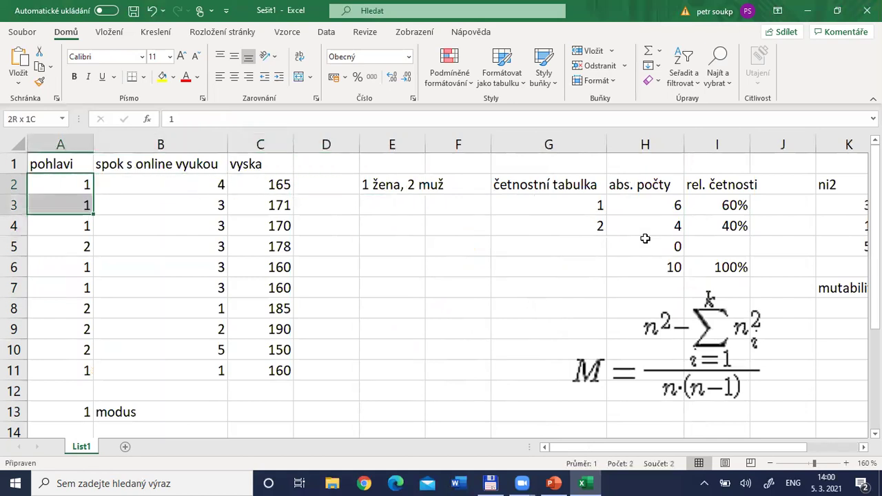
{"action": "key", "text": "shift+Down"}
{"action": "key", "text": "shift+Down"}
{"action": "key", "text": "shift+Down"}
{"action": "key", "text": "shift+Right"}
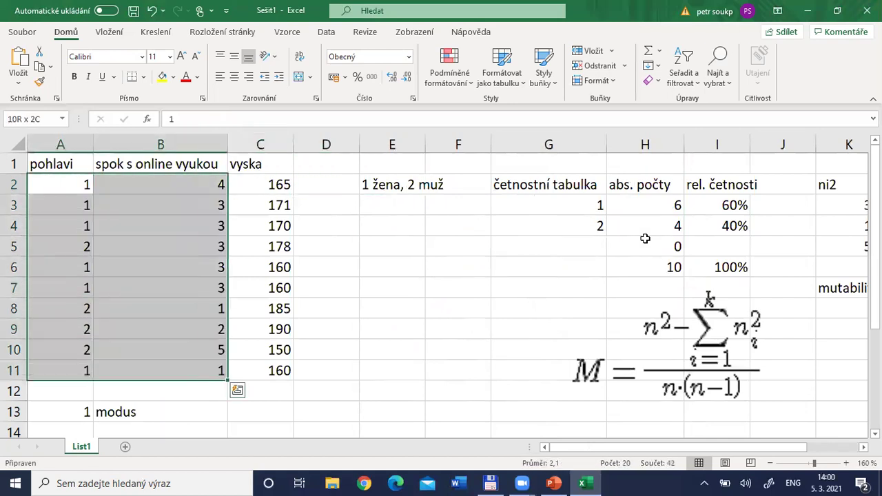
{"action": "key", "text": "shift+Right"}
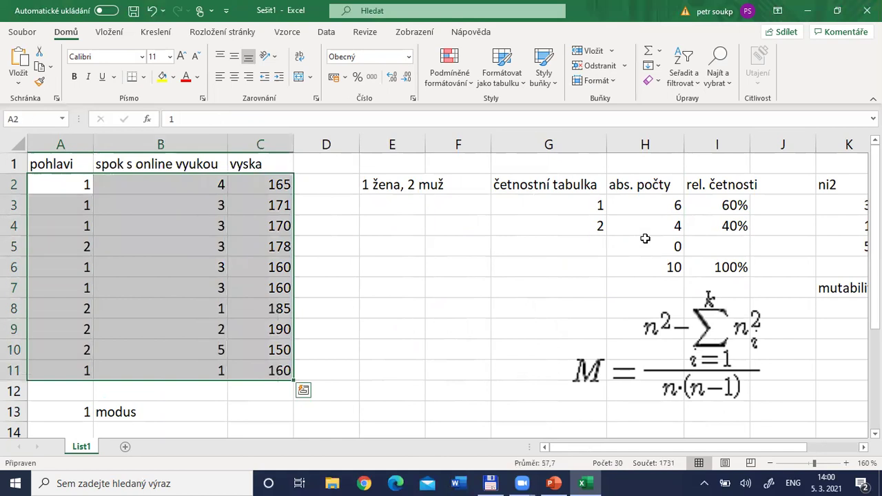
Go back to the mutability result and select its label together with the value, K7:L7, for review
{"action": "key", "text": "Right"}
{"action": "key", "text": "Right"}
{"action": "key", "text": "Right"}
{"action": "key", "text": "Right"}
{"action": "key", "text": "Right"}
{"action": "key", "text": "Right"}
{"action": "key", "text": "Right"}
{"action": "key", "text": "Right"}
{"action": "key", "text": "Right"}
{"action": "key", "text": "Right"}
{"action": "key", "text": "Right"}
{"action": "key", "text": "Right"}
{"action": "key", "text": "Right"}
{"action": "key", "text": "Right"}
{"action": "key", "text": "Right"}
{"action": "key", "text": "Right"}
{"action": "key", "text": "Right"}
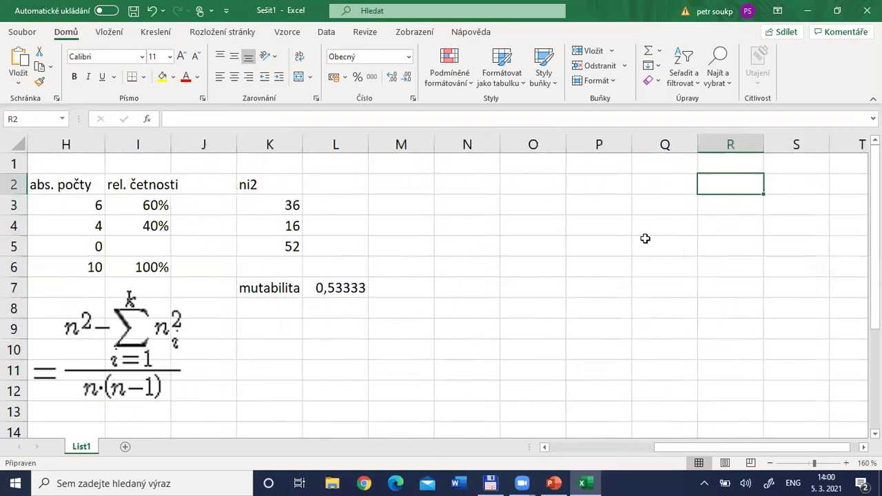
{"action": "key", "text": "Down"}
{"action": "key", "text": "Down"}
{"action": "key", "text": "Down"}
{"action": "key", "text": "Down"}
{"action": "key", "text": "Down"}
{"action": "key", "text": "Down"}
{"action": "key", "text": "Left"}
{"action": "key", "text": "Left"}
{"action": "key", "text": "Left"}
{"action": "key", "text": "Left"}
{"action": "key", "text": "Left"}
{"action": "key", "text": "Left"}
{"action": "key", "text": "Left"}
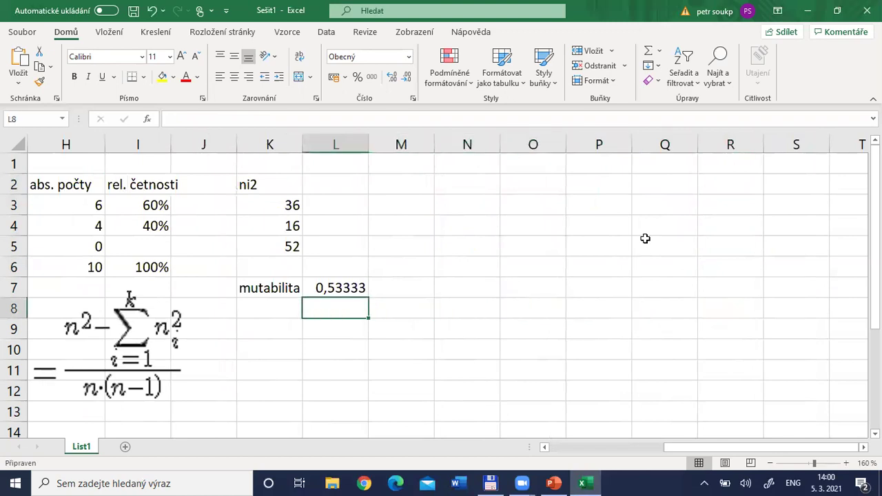
{"action": "key", "text": "Up"}
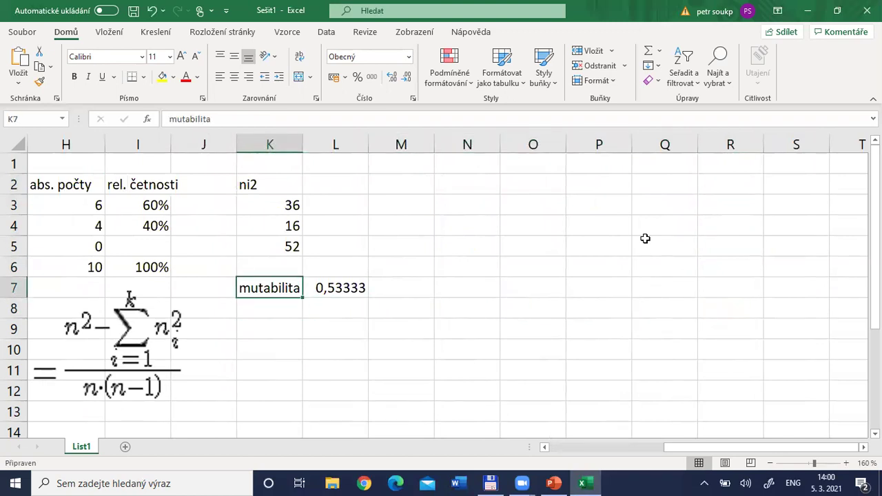
{"action": "key", "text": "shift+Right"}
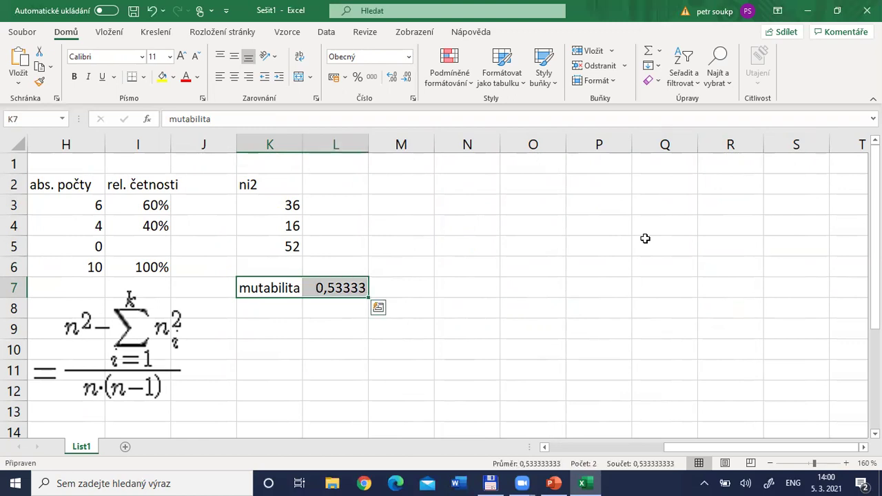
{"action": "key", "text": "Left"}
{"action": "key", "text": "Right"}
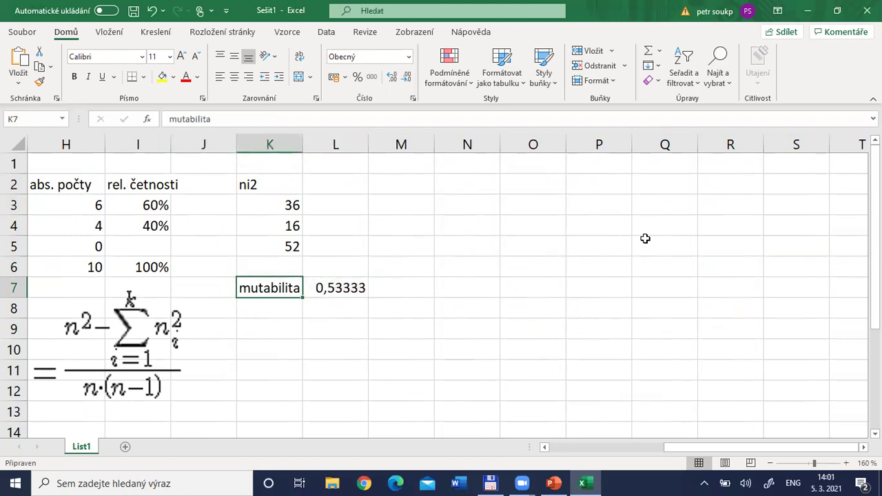
{"action": "key", "text": "Right"}
{"action": "key", "text": "Left"}
{"action": "key", "text": "shift+Right"}
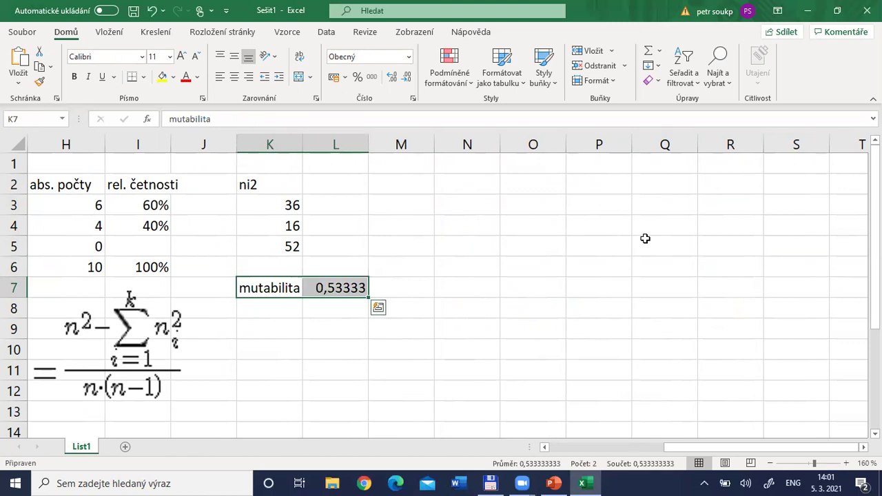
Return to the data matrix at cell A7 in the pohlavi column to examine the sex codes again
{"action": "key", "text": "Left"}
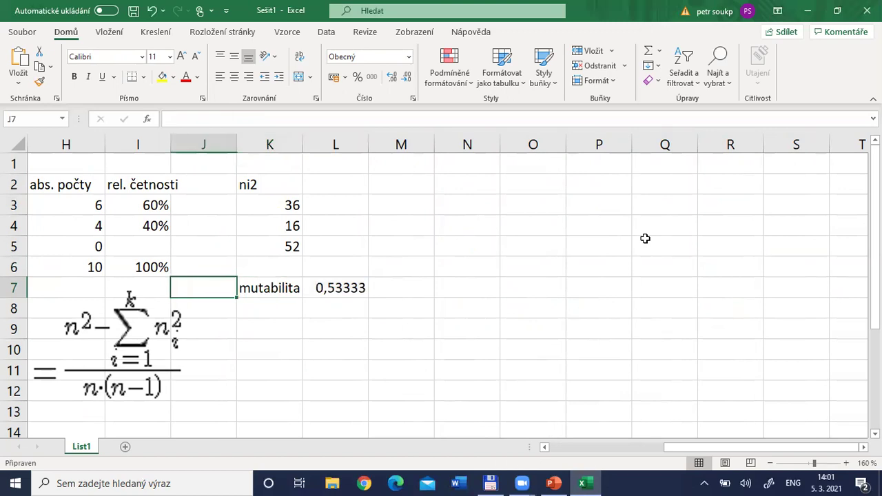
{"action": "key", "text": "Left"}
{"action": "key", "text": "Left"}
{"action": "key", "text": "Left"}
{"action": "key", "text": "Left"}
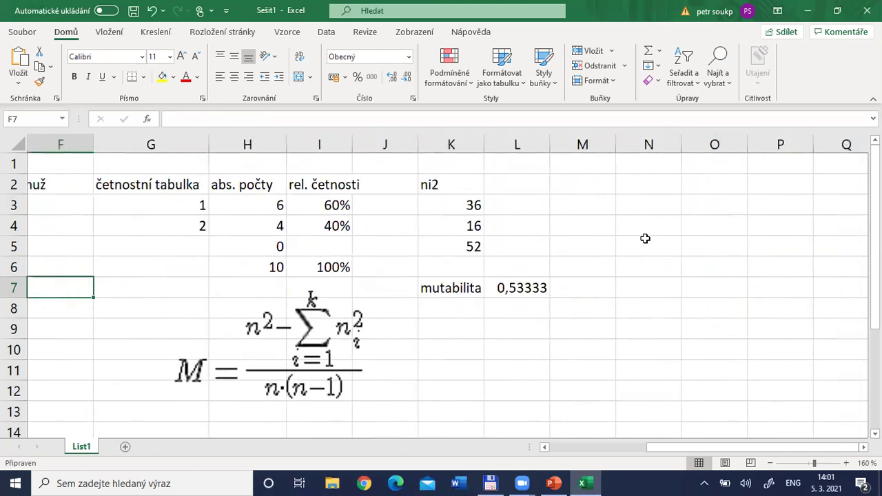
{"action": "key", "text": "Left"}
{"action": "key", "text": "Left"}
{"action": "key", "text": "Left"}
{"action": "key", "text": "Left"}
{"action": "key", "text": "Left"}
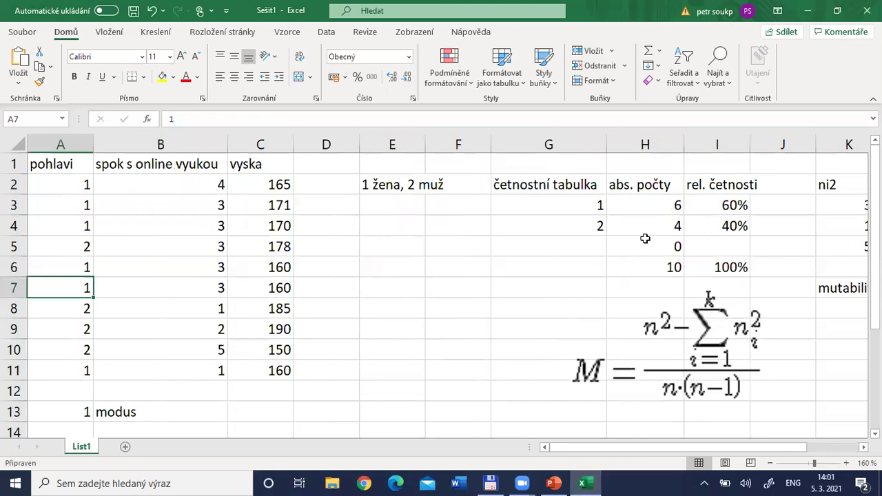